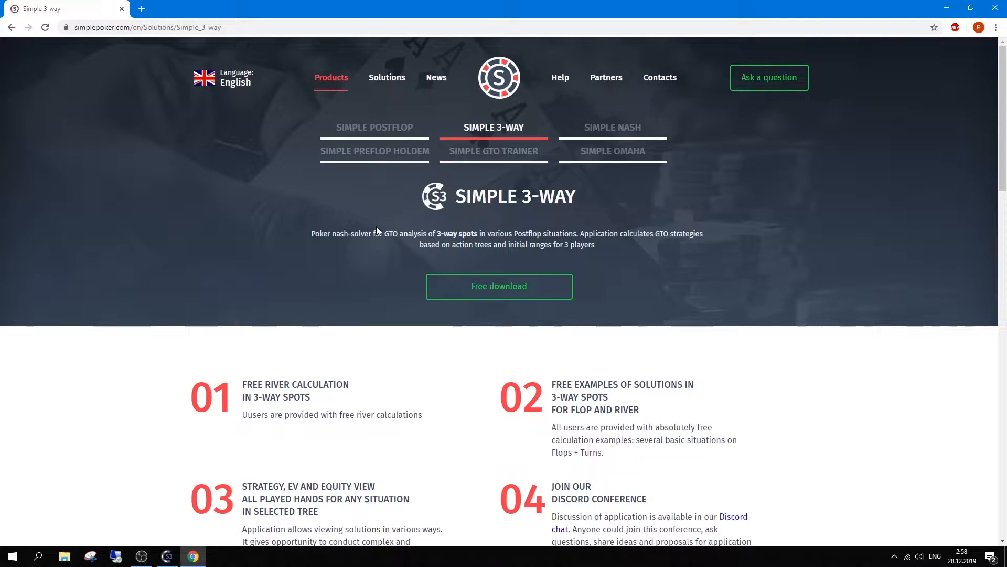
Step: Scroll up and down through the Simple 3-Way product page in Chrome
scroll(376, 225, "down", 2)
scroll(377, 225, "up", 1)
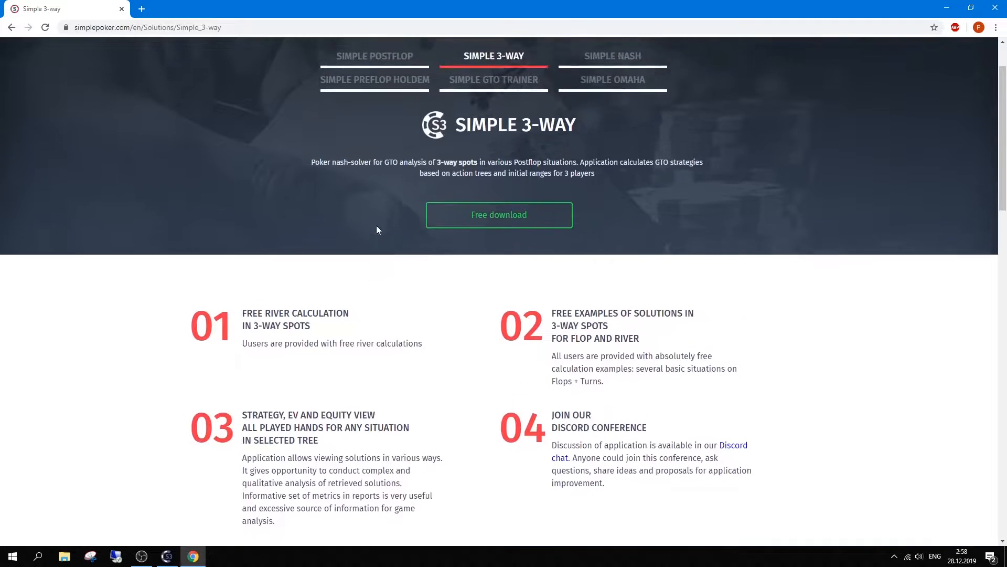
scroll(377, 229, "up", 1)
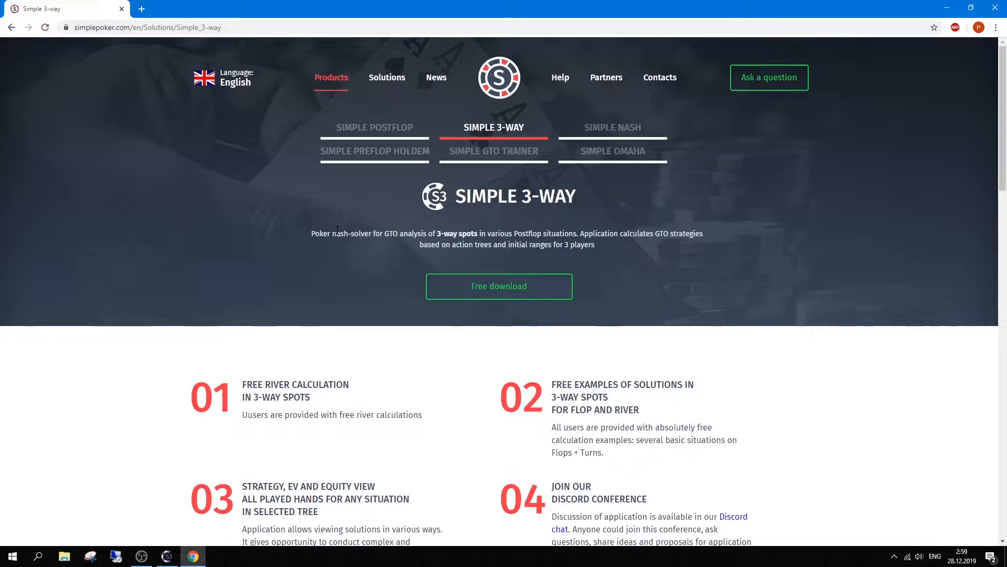
scroll(338, 231, "down", 12)
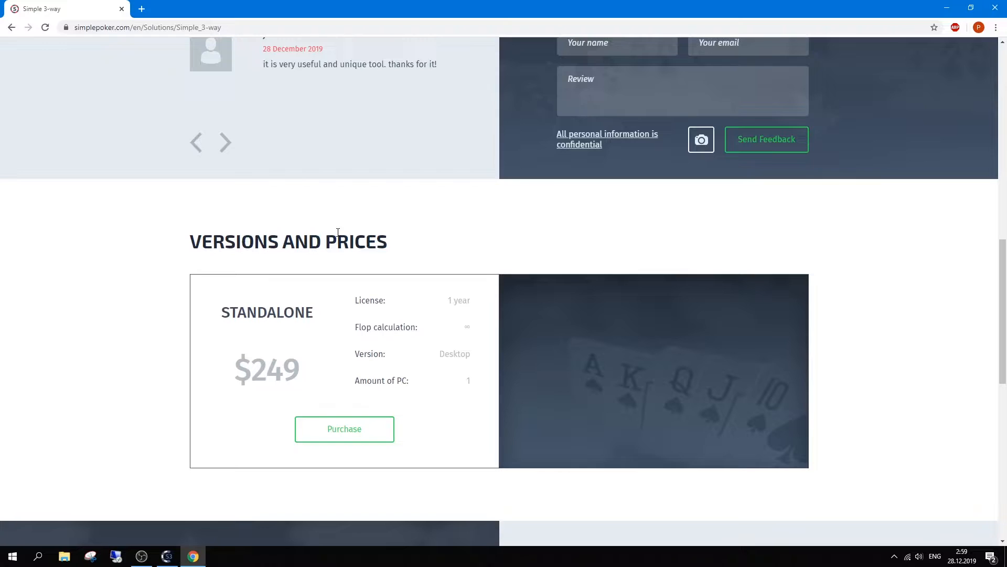
scroll(338, 232, "up", 10)
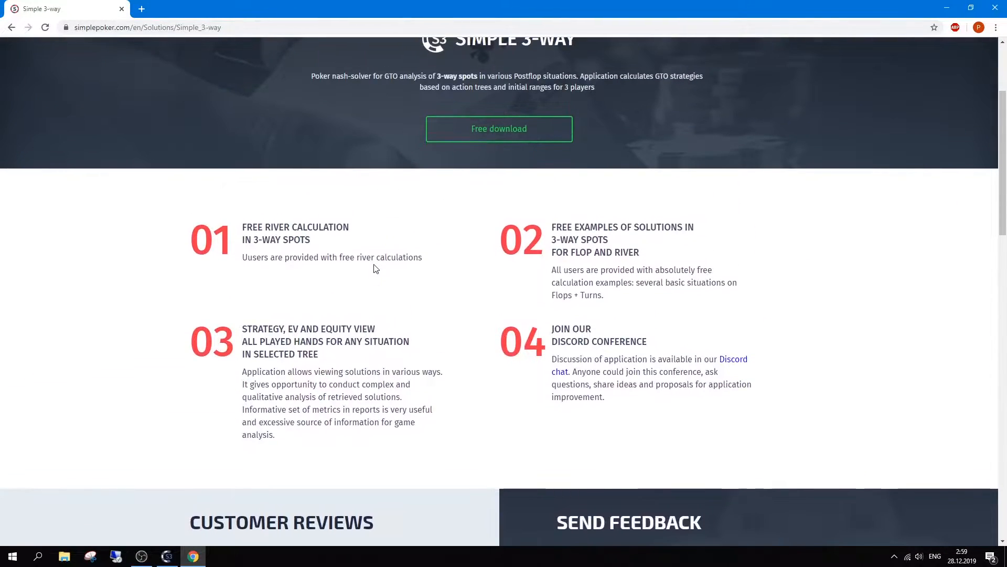
scroll(376, 269, "up", 3)
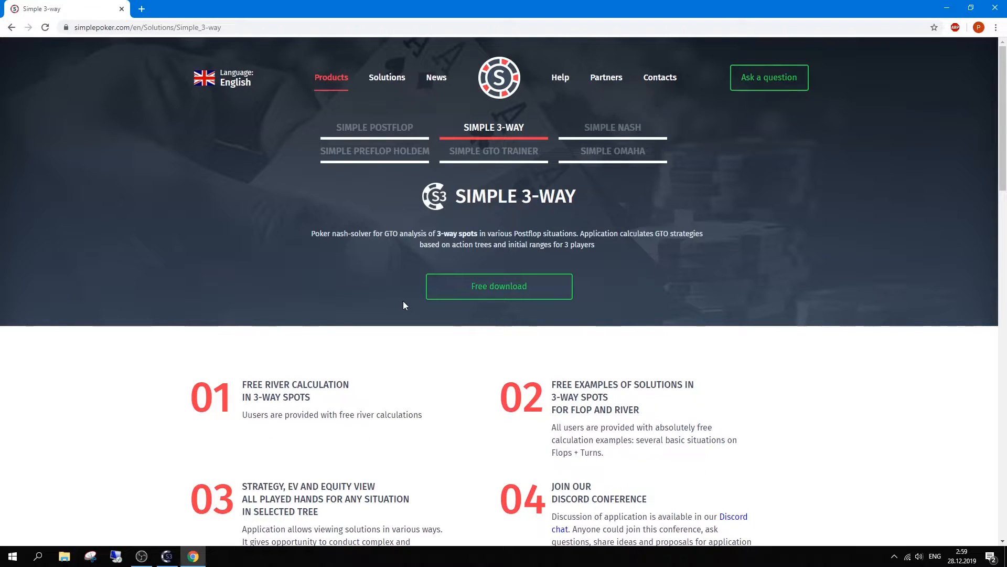
scroll(383, 333, "down", 4)
scroll(415, 341, "up", 4)
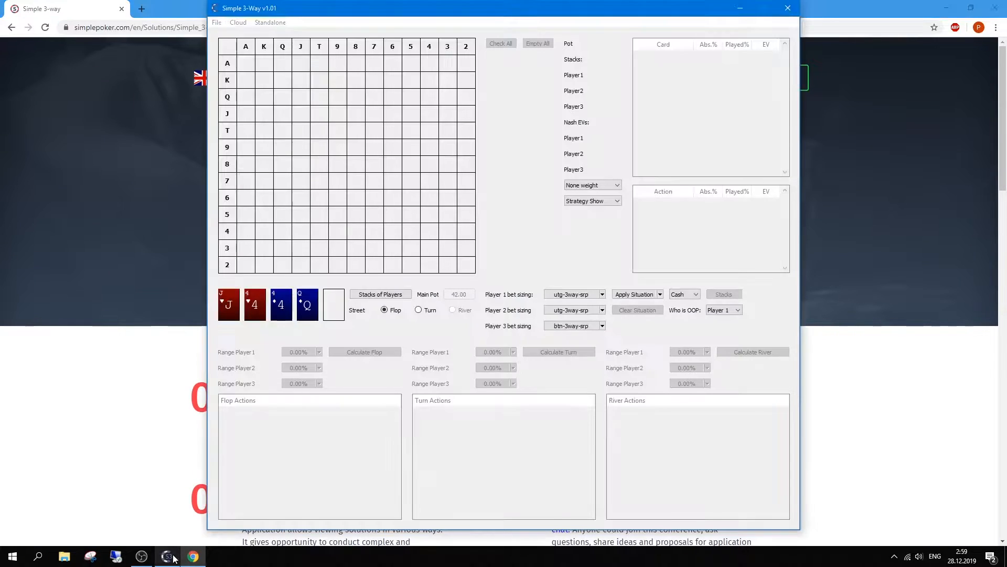
Step: Check the update config (Stable channel, start-up update check on) and close it unchanged
left_click_drag(305, 7, 304, 13)
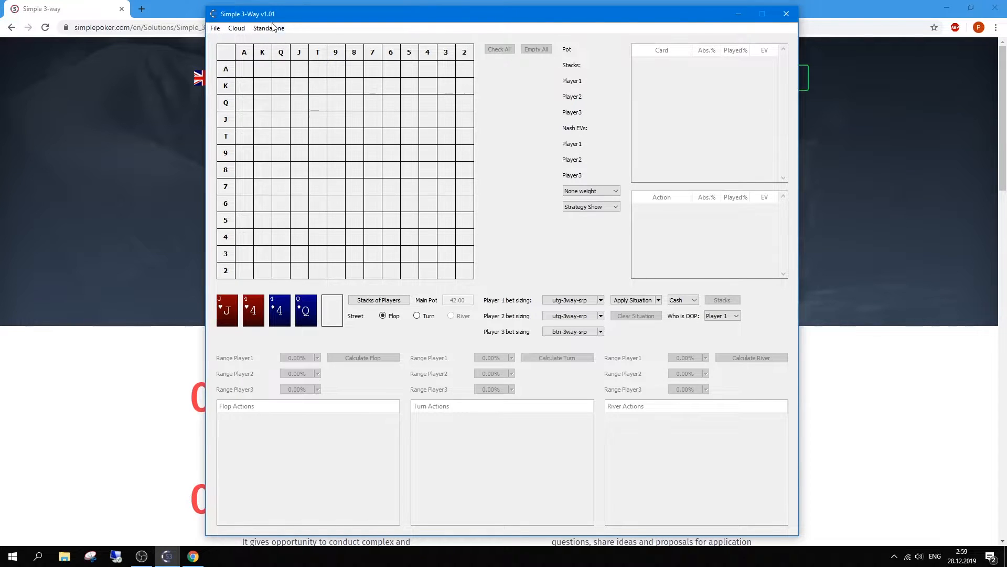
left_click(218, 31)
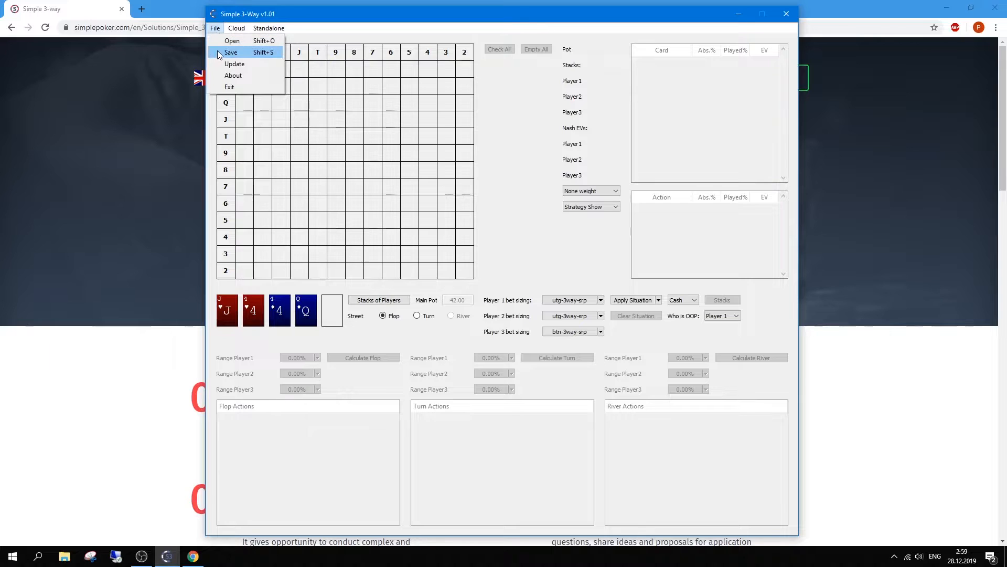
left_click(249, 65)
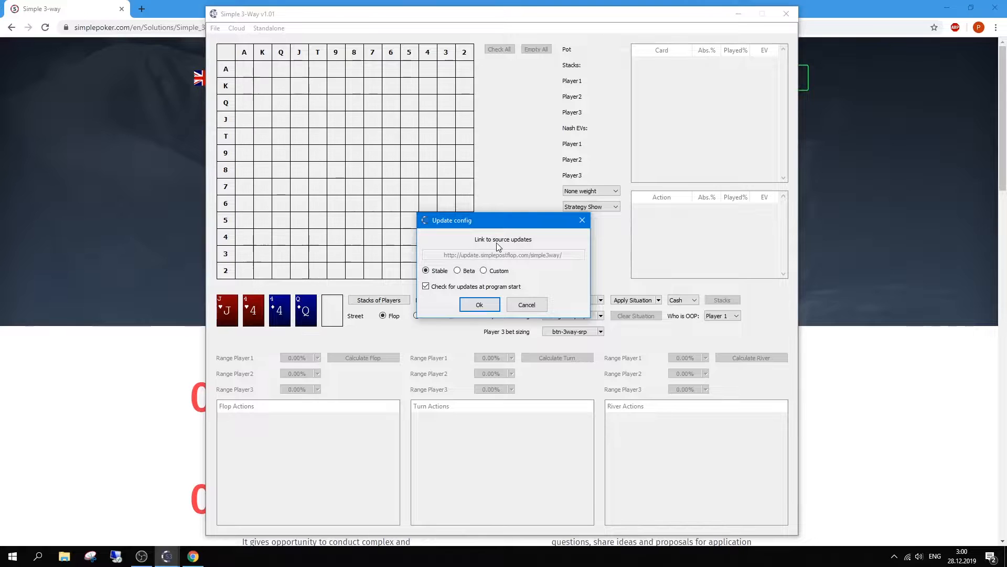
left_click(581, 221)
Step: Show the Cloud menu options Situations, Register and Login
left_click(215, 28)
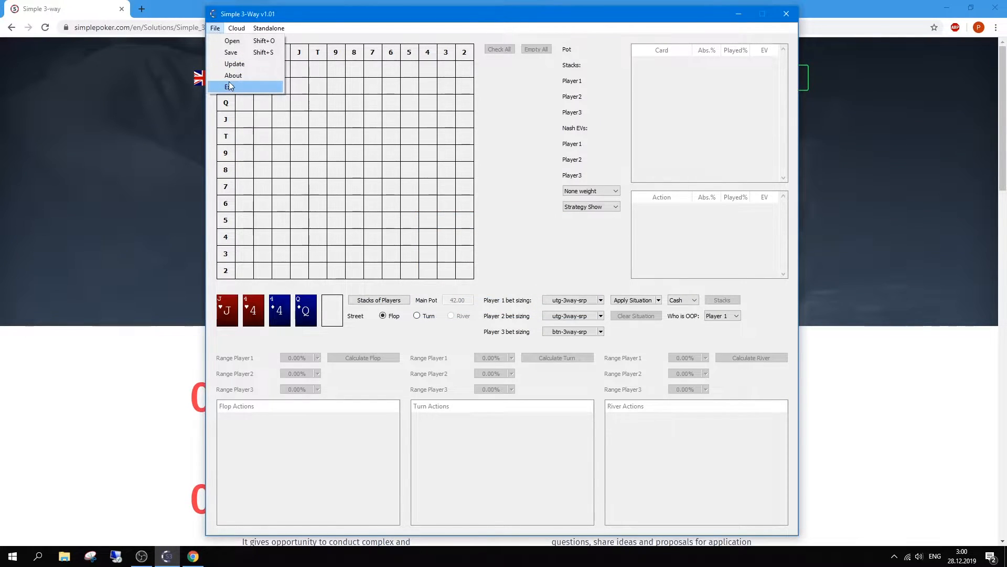
left_click(310, 9)
left_click(237, 28)
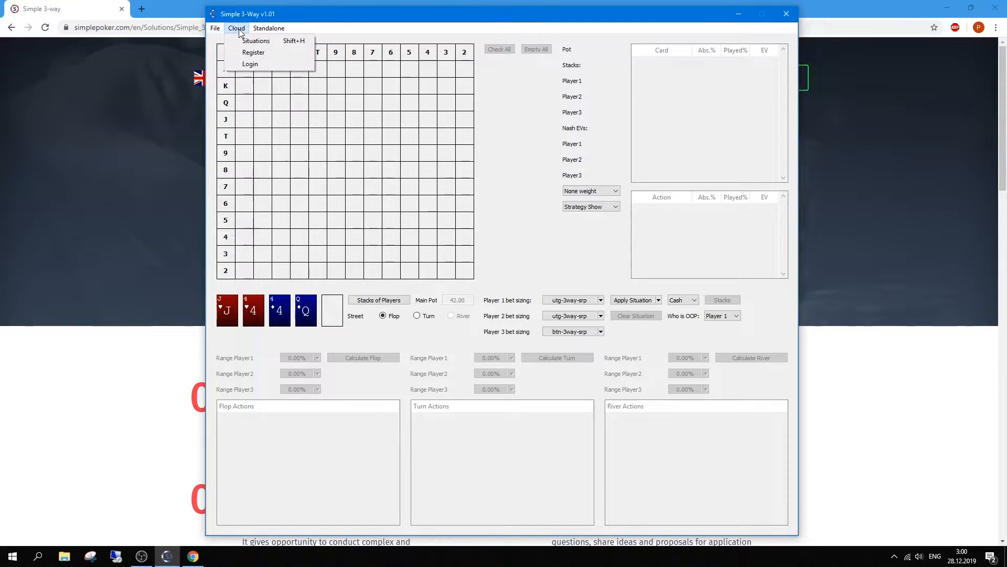
Step: Review the nine free complete cloud situations, then close the list
left_click(246, 41)
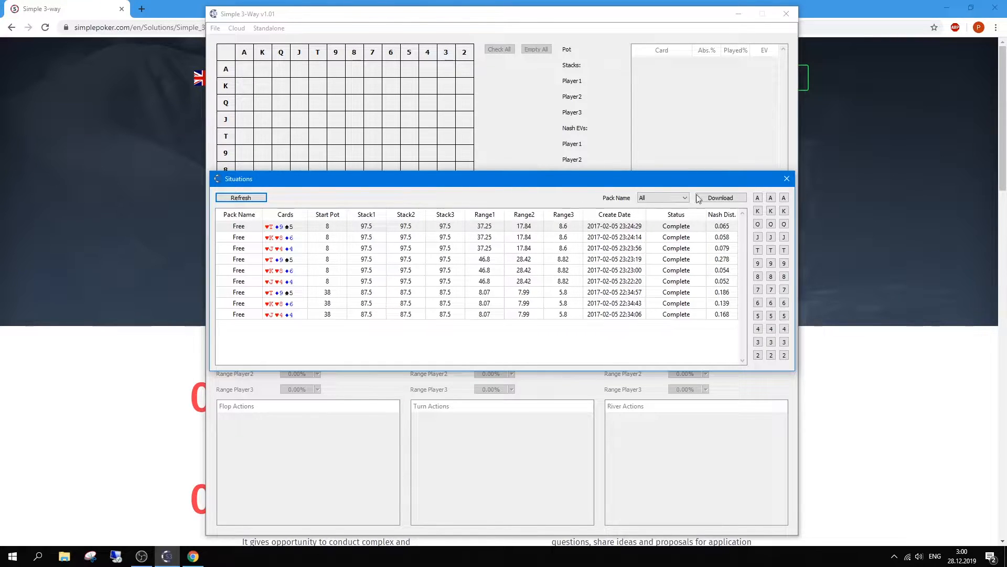
left_click(787, 180)
Step: Filter Chrome's Ready solutions page to Simple 3-Way, showing the $49 Spin&Go Flops Pack #1
left_click(845, 206)
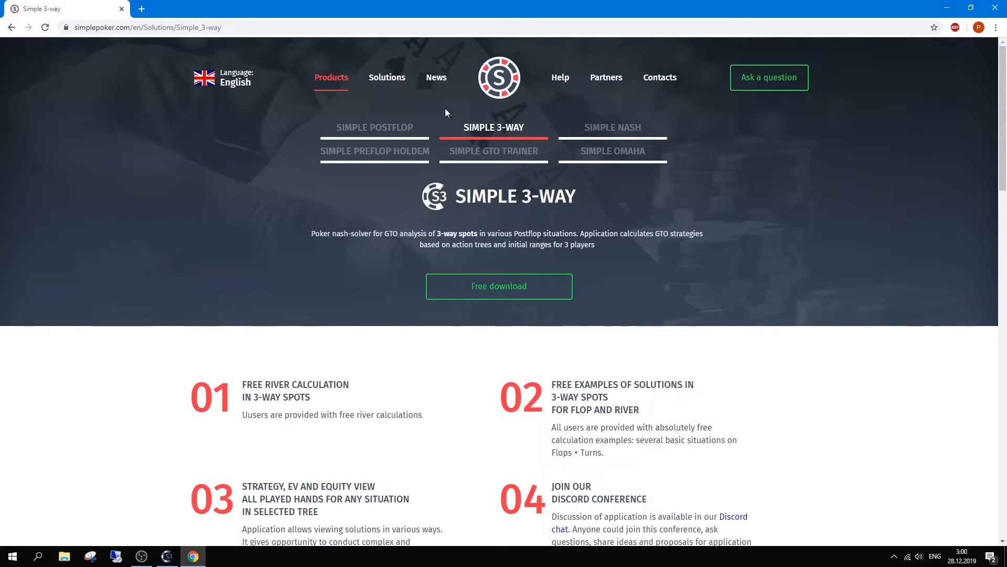
left_click(387, 78)
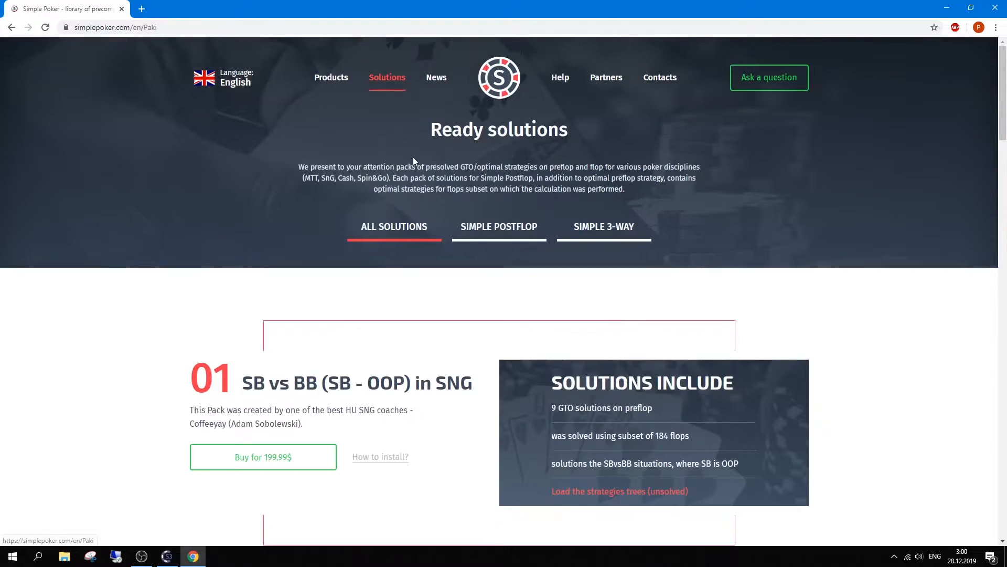
left_click(597, 232)
scroll(540, 303, "down", 2)
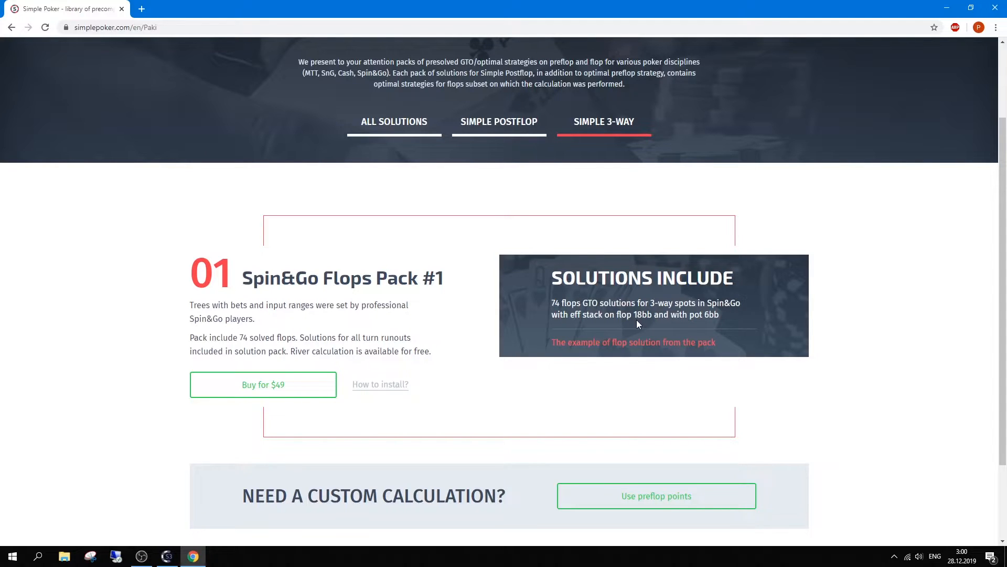
Step: Back in Simple 3-Way, review the cloud Situations list again, then show the Standalone options
left_click(167, 556)
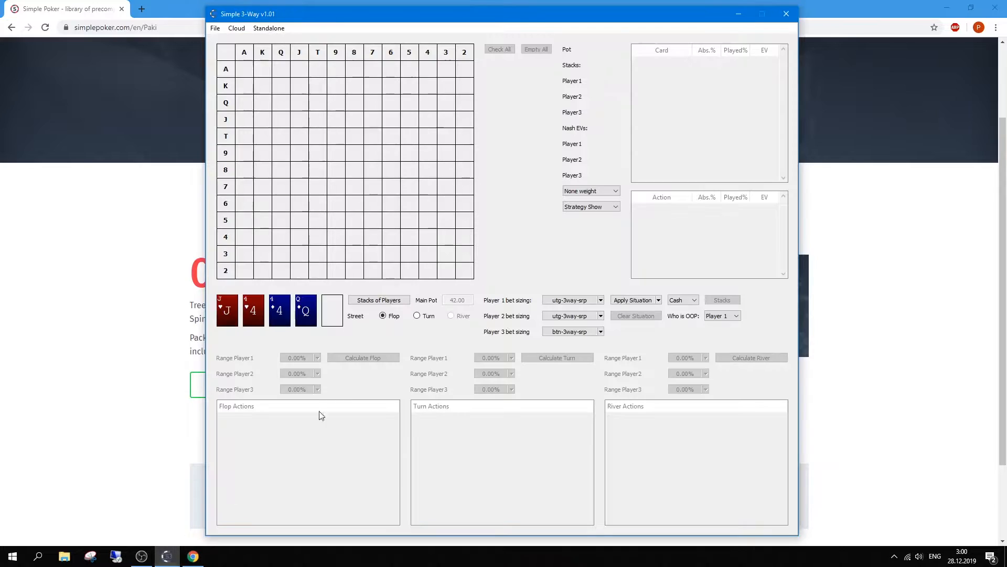
left_click(237, 28)
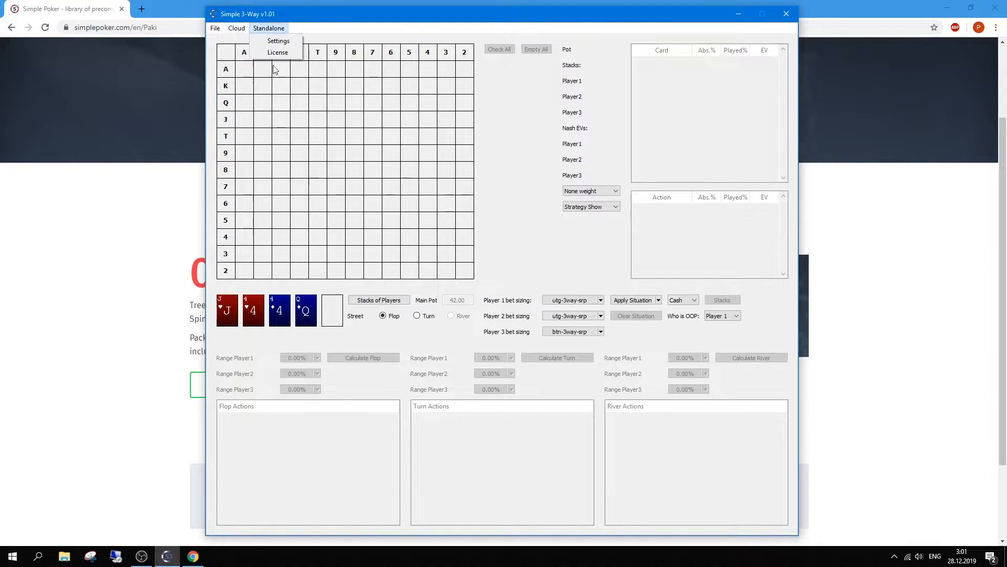
left_click(257, 43)
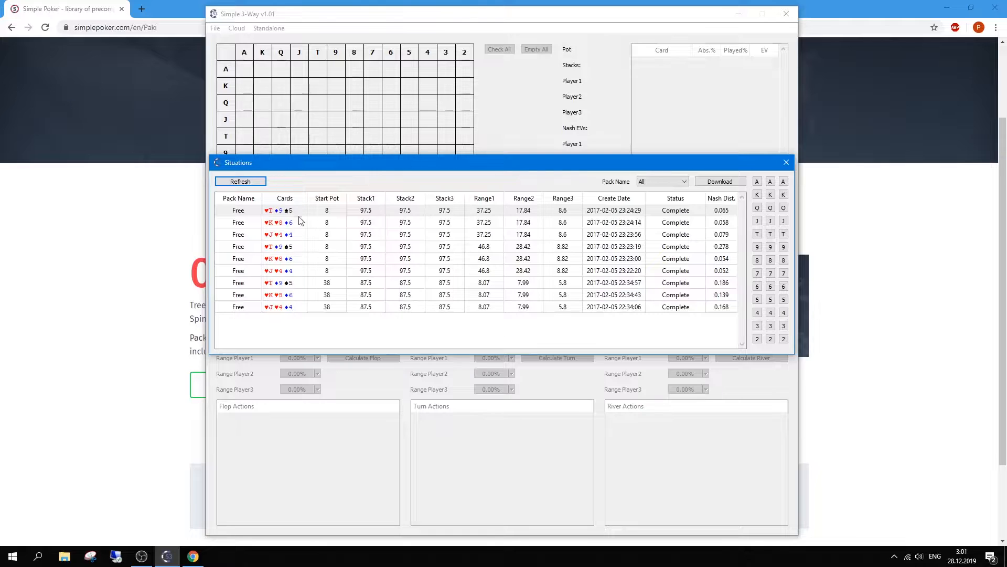
left_click(786, 162)
left_click(269, 28)
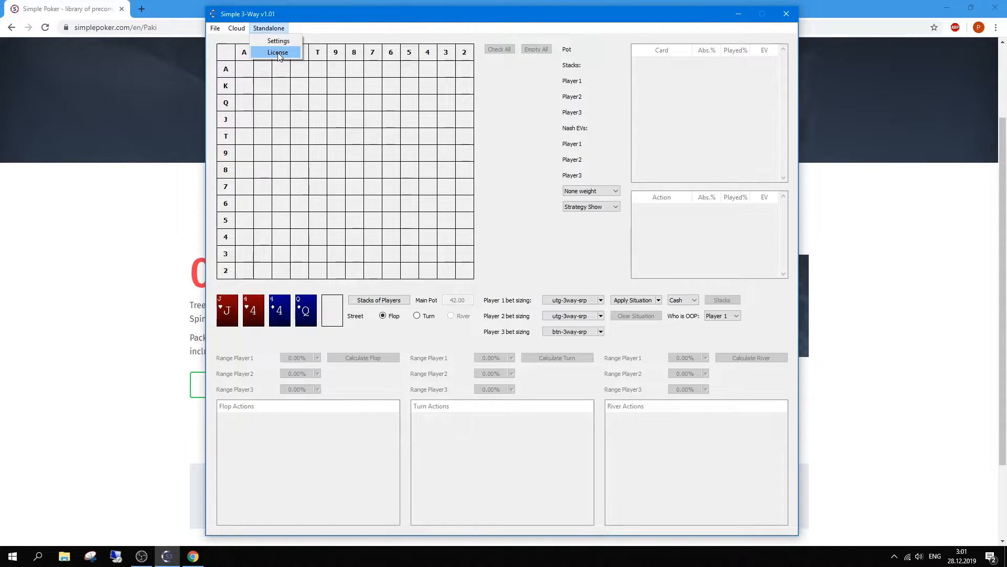
Step: Check the License Manager without entering a key, then open Settings of calculation
left_click(279, 53)
left_click(536, 249)
left_click(553, 252)
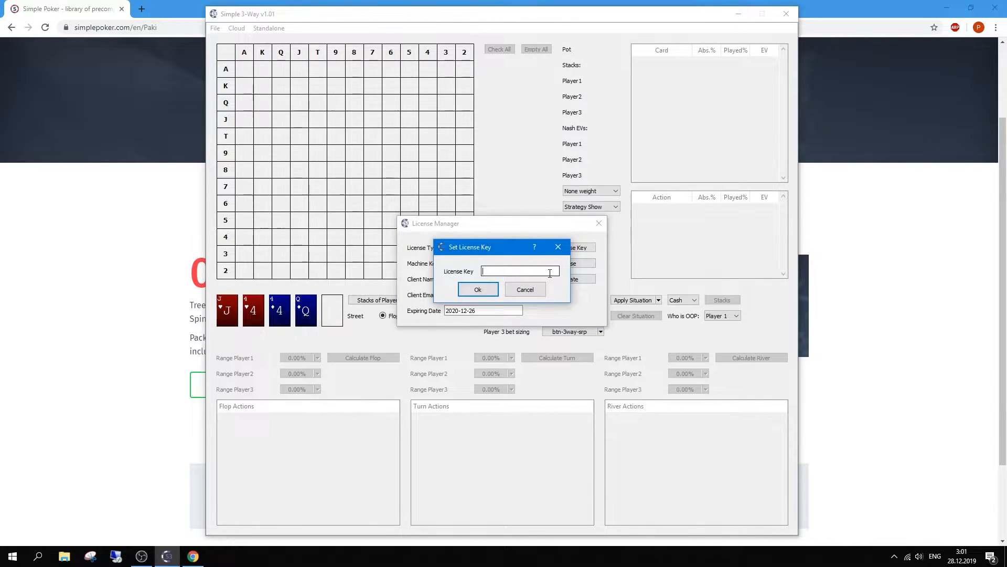
left_click(558, 247)
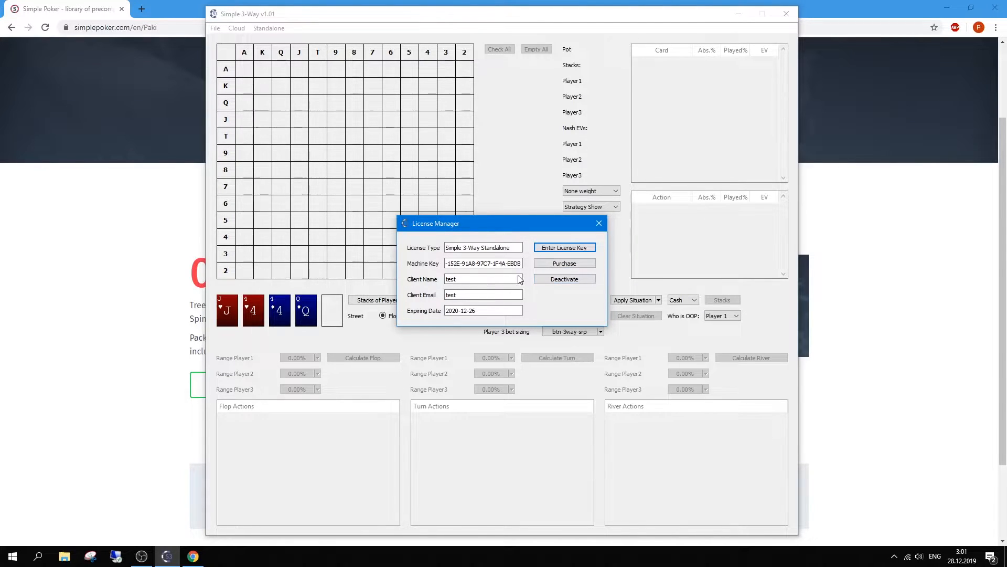
left_click(599, 224)
left_click(269, 29)
left_click(283, 41)
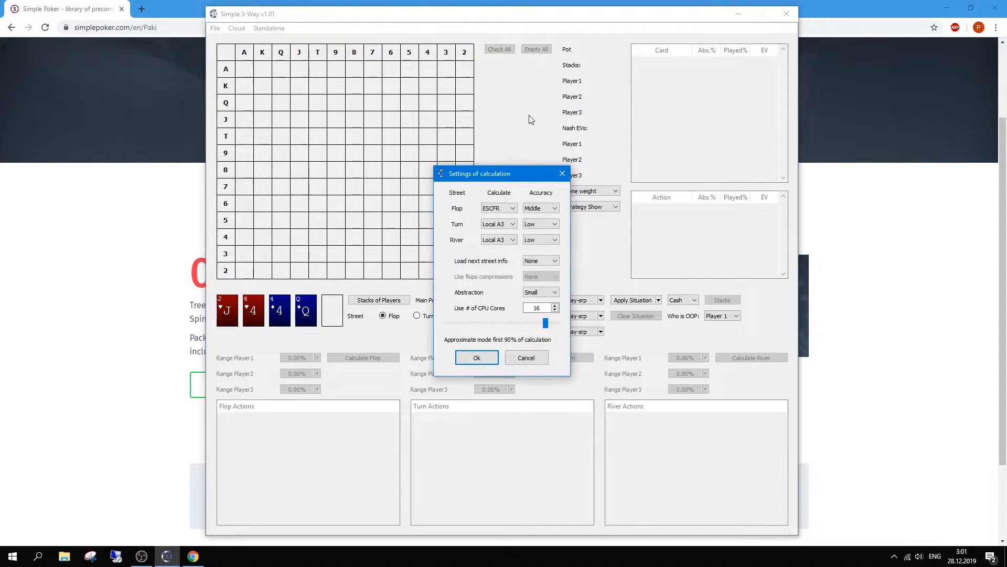
Step: Review the flop calculation methods Local A1 through CSCFR, leaving ESCFR selected
left_click_drag(512, 174, 554, 80)
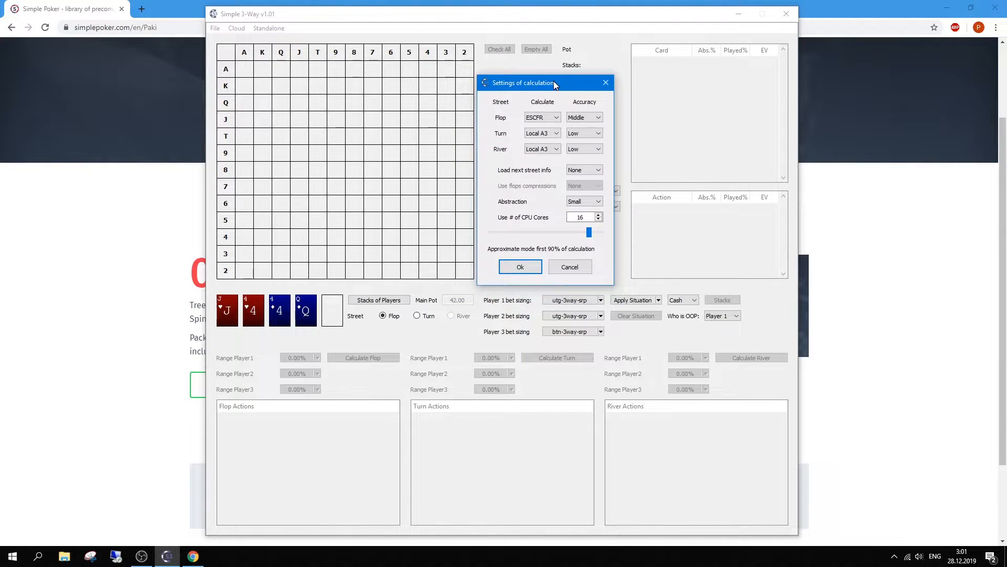
left_click(540, 120)
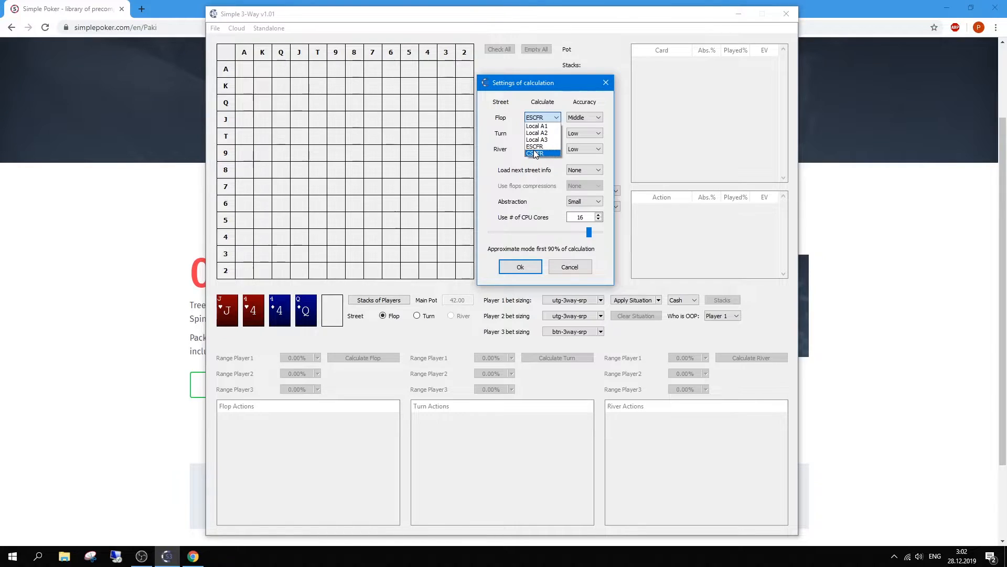
left_click(556, 117)
left_click(556, 117)
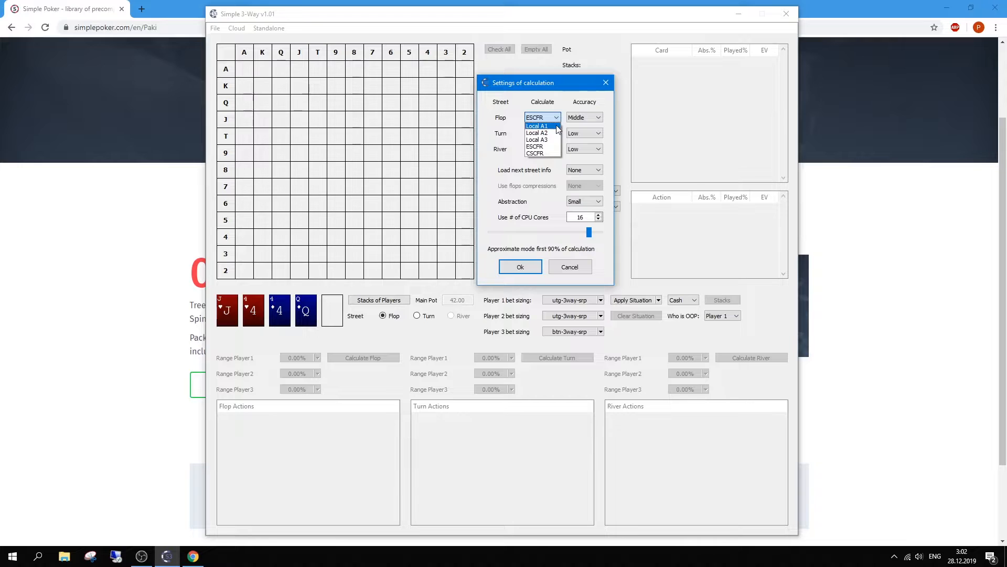
left_click(554, 121)
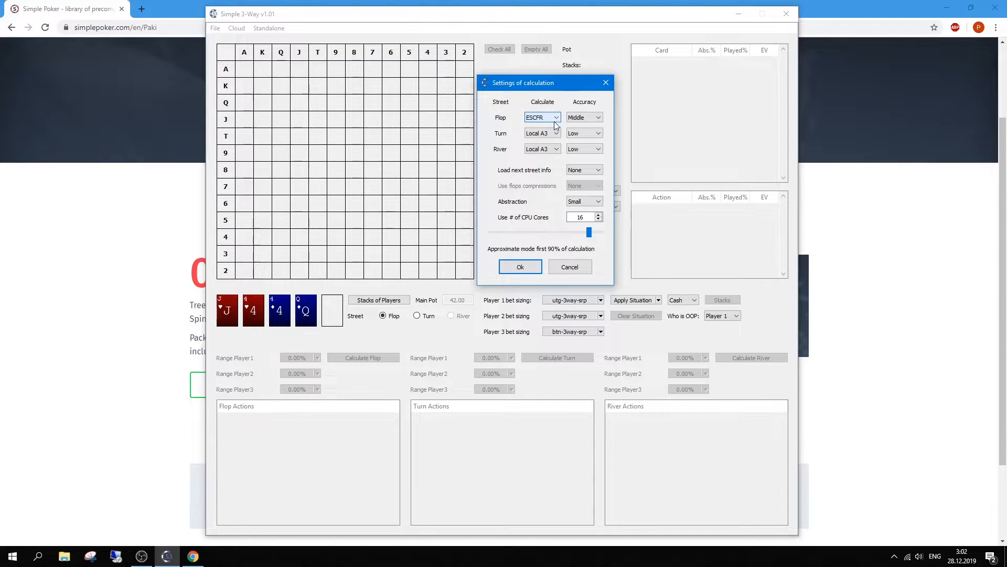
left_click(554, 121)
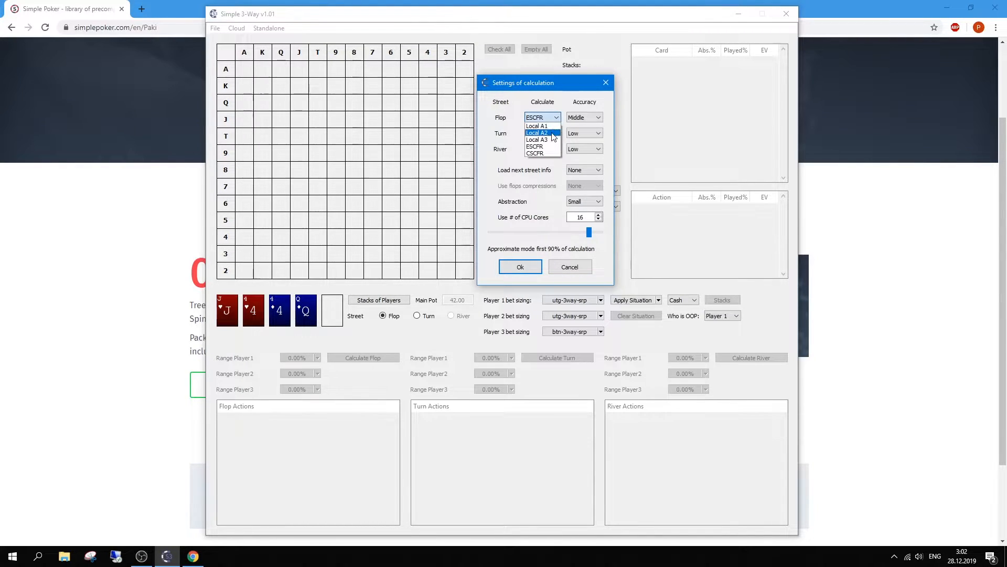
left_click(553, 119)
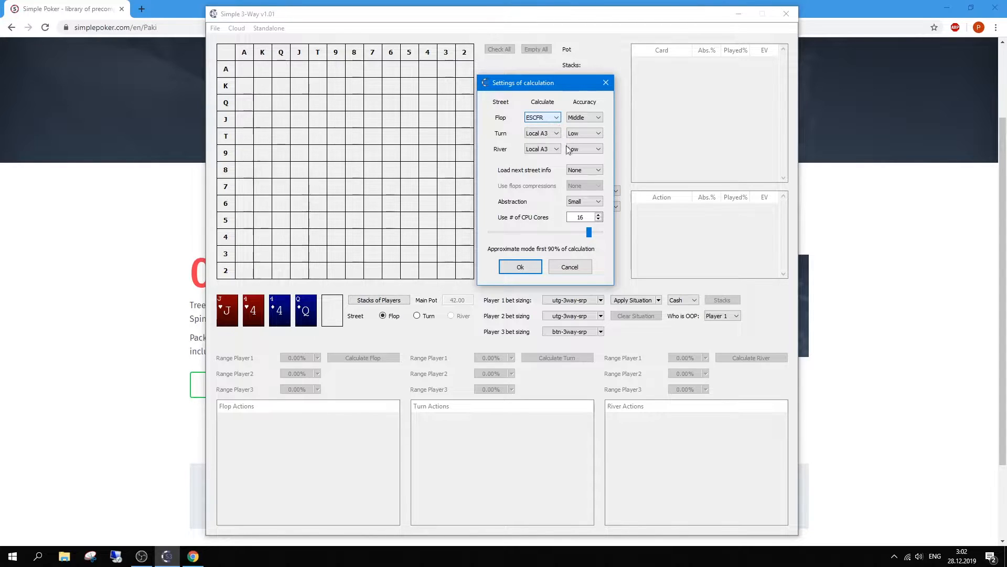
left_click(554, 119)
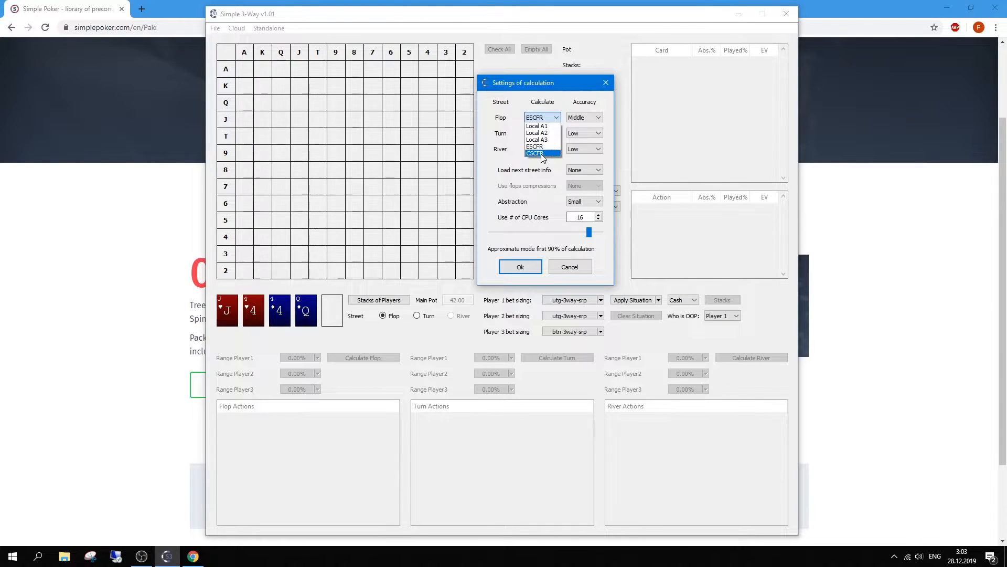
left_click(537, 126)
left_click(542, 117)
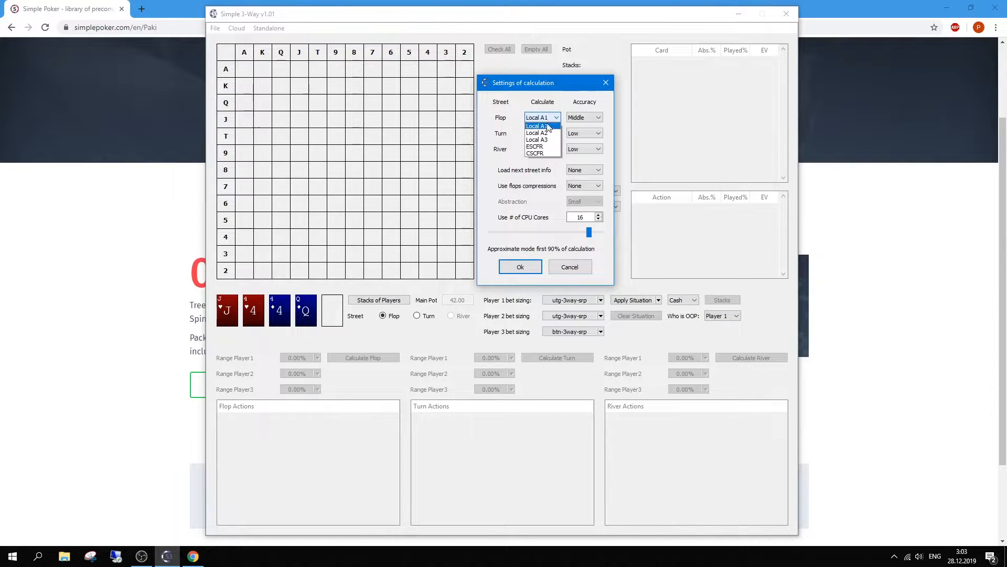
left_click(579, 188)
left_click(581, 191)
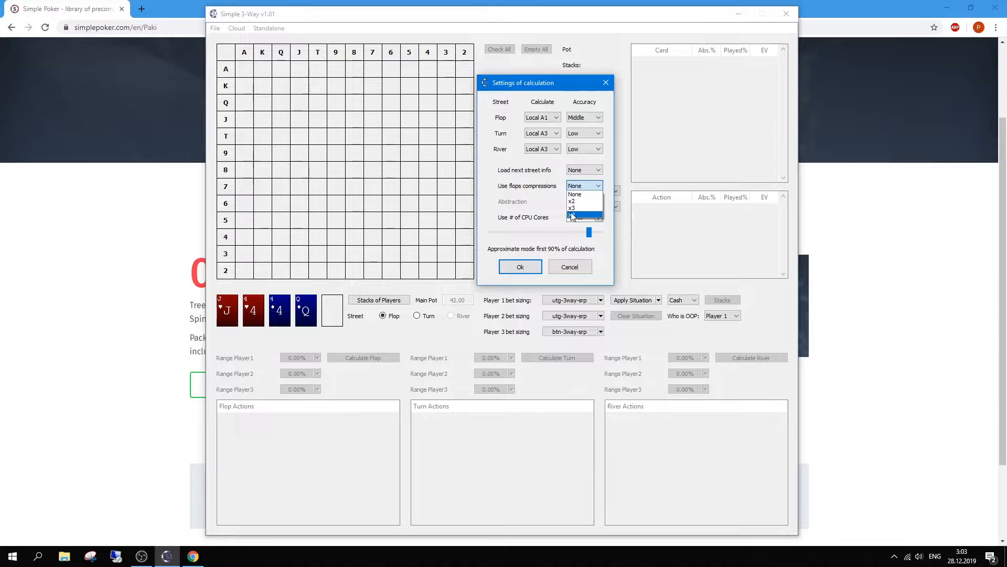
left_click(548, 120)
left_click(549, 119)
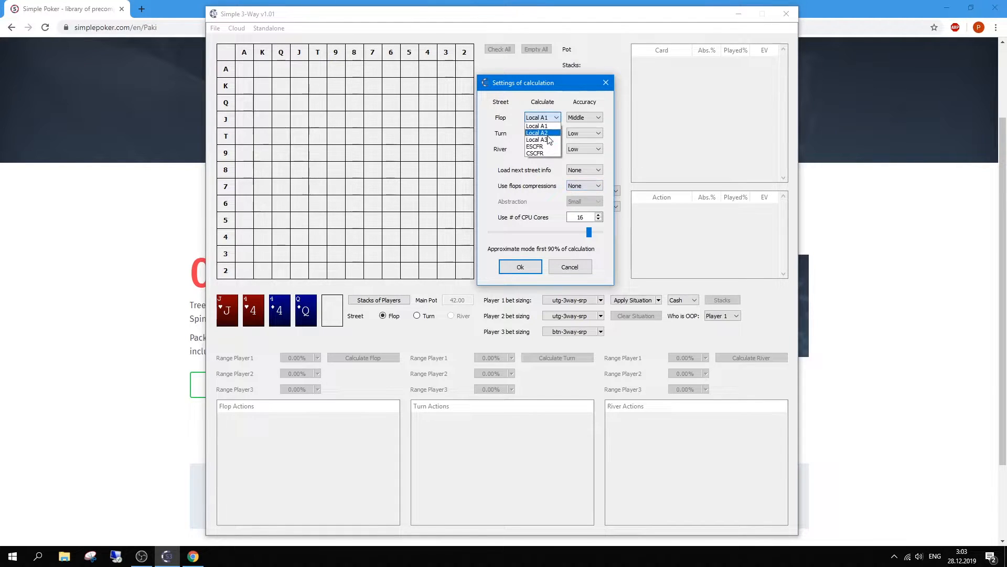
left_click(579, 184)
left_click(579, 185)
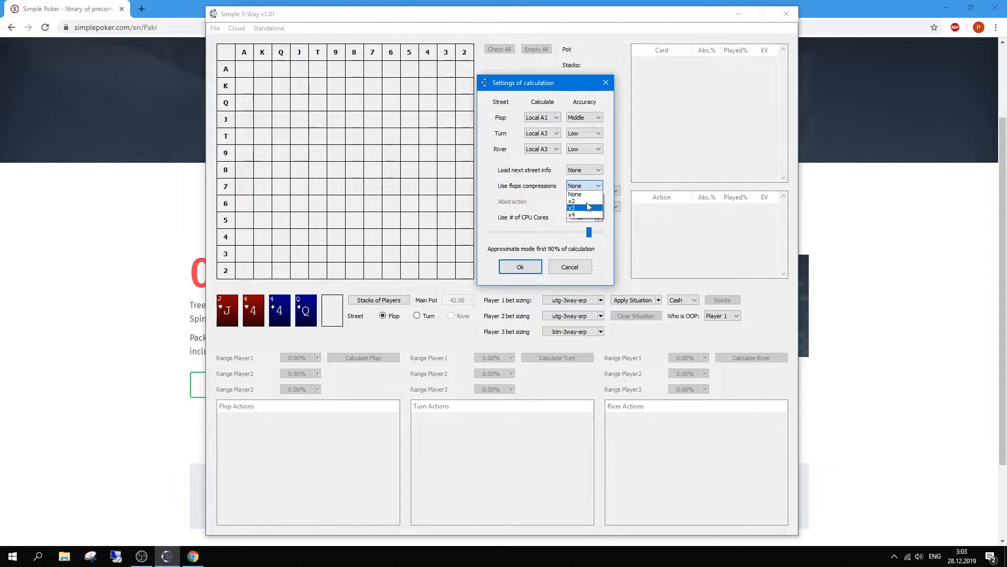
left_click(575, 195)
left_click(543, 117)
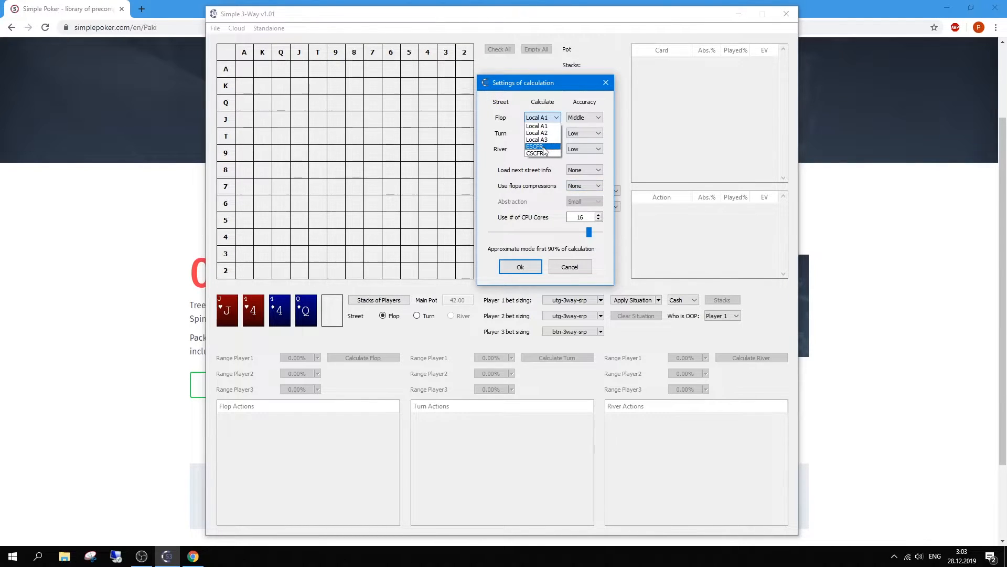
left_click(544, 147)
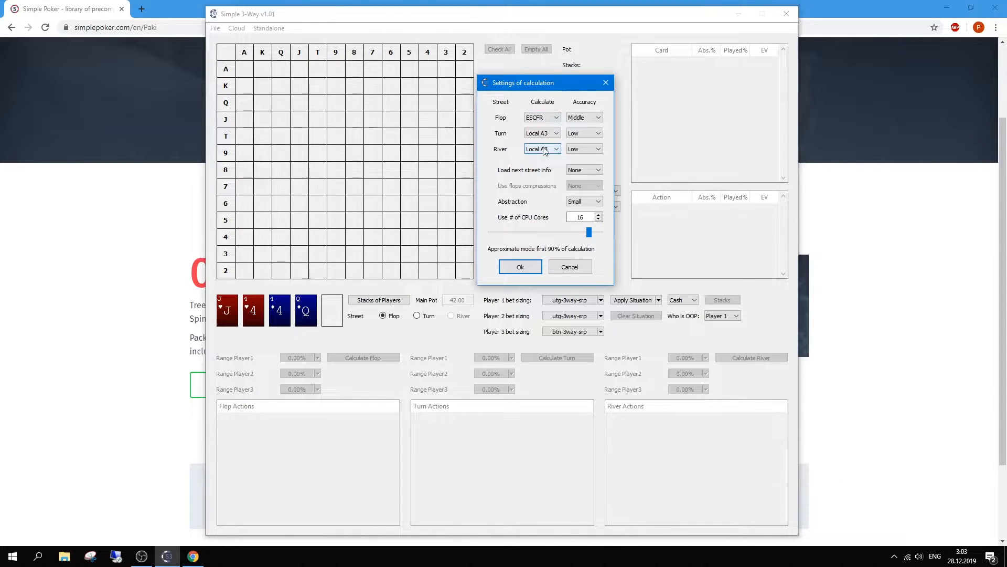
Step: Inspect the Turn (Local A3), Load next street info (None) and Flop (ESCFR) dropdowns unchanged, then view Abstraction levels
left_click(548, 135)
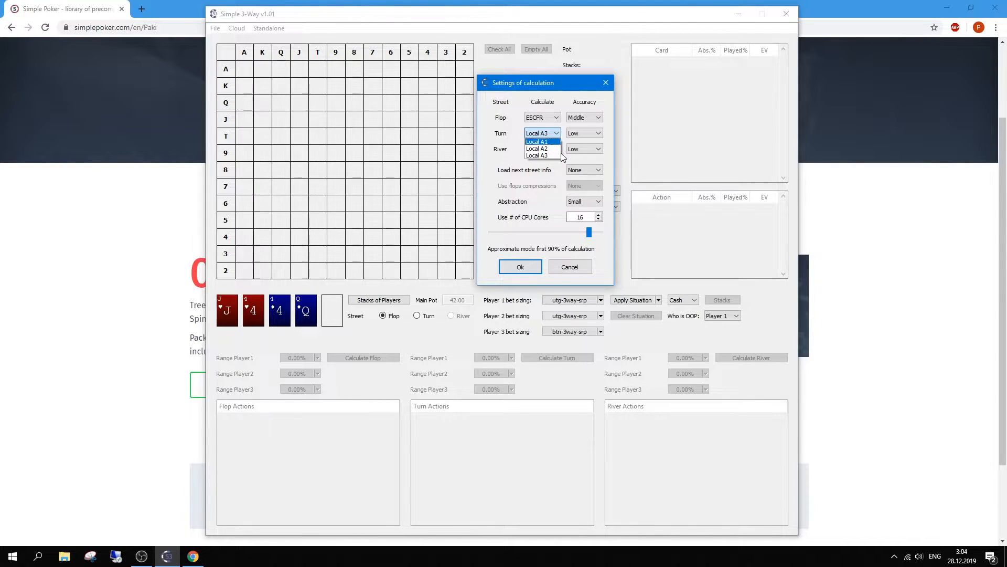
left_click(530, 176)
left_click(582, 169)
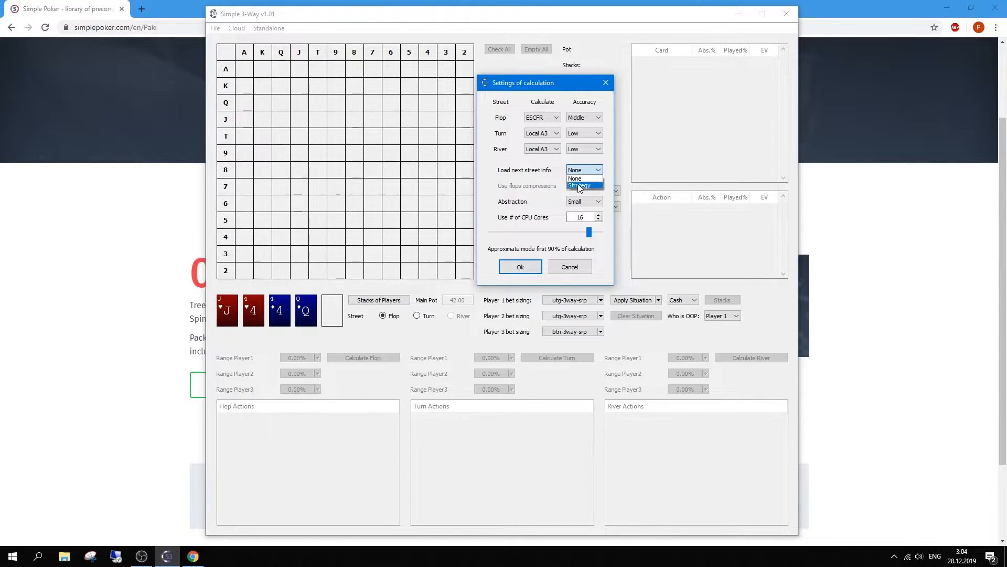
left_click(507, 171)
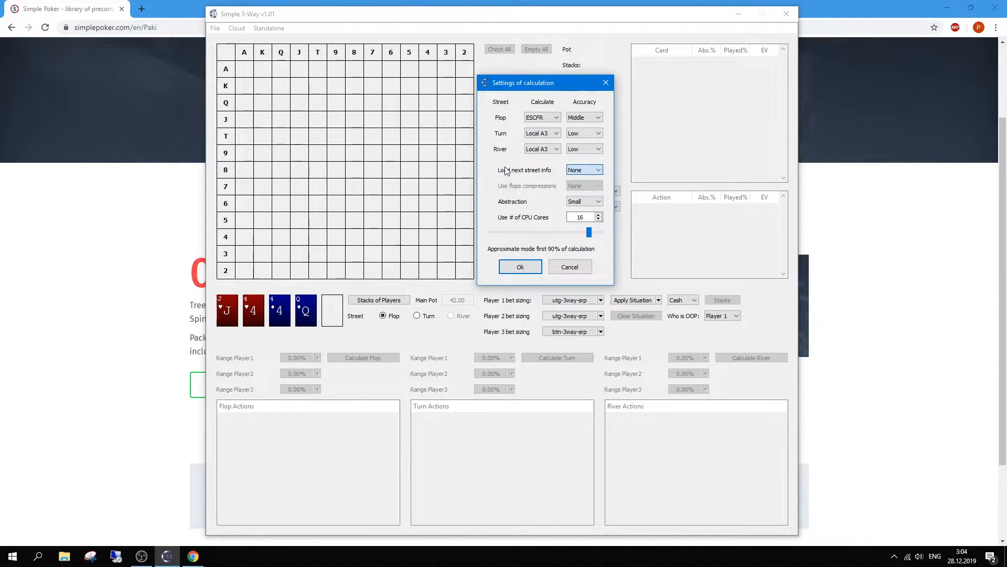
left_click(578, 171)
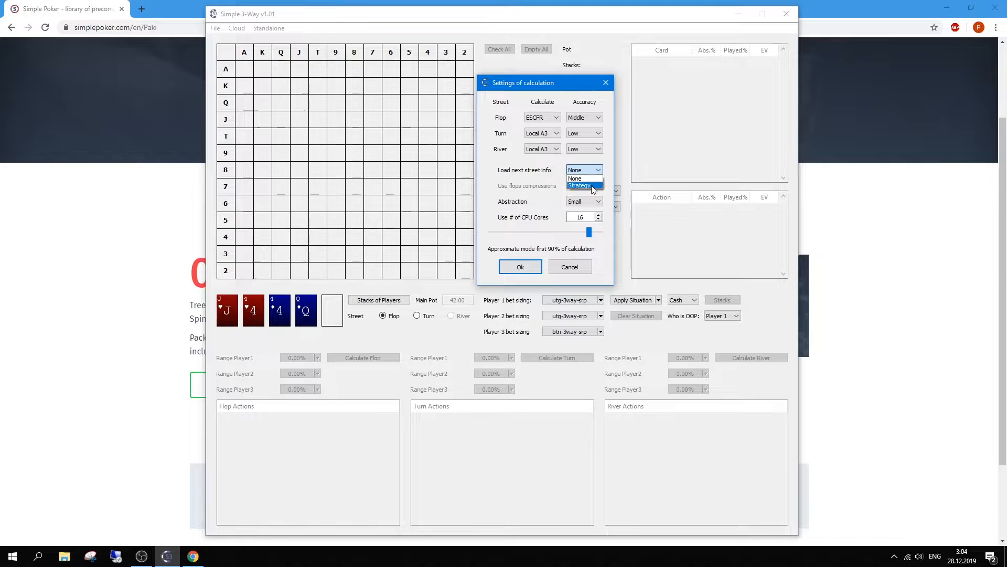
left_click(527, 176)
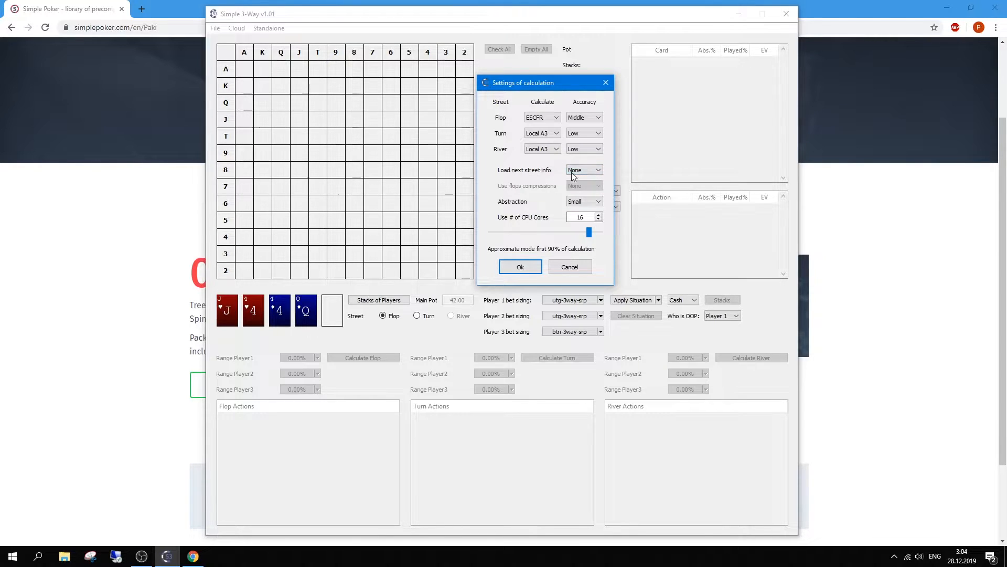
left_click(546, 121)
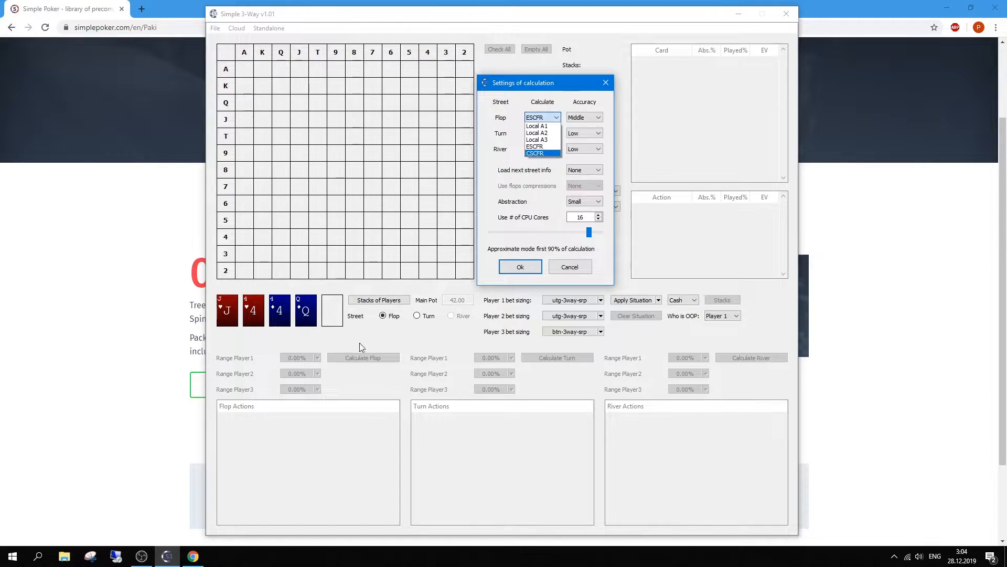
left_click(537, 182)
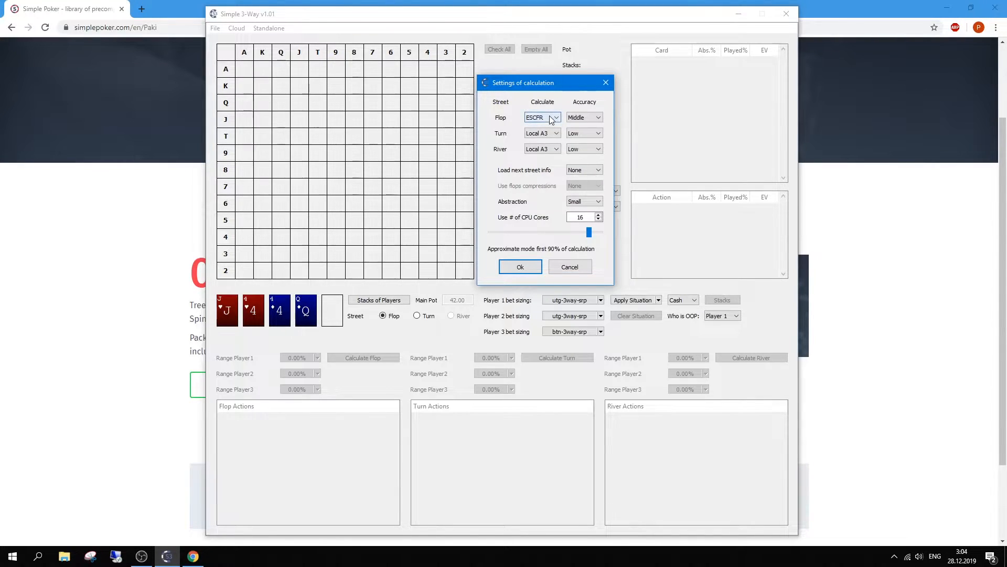
left_click(587, 202)
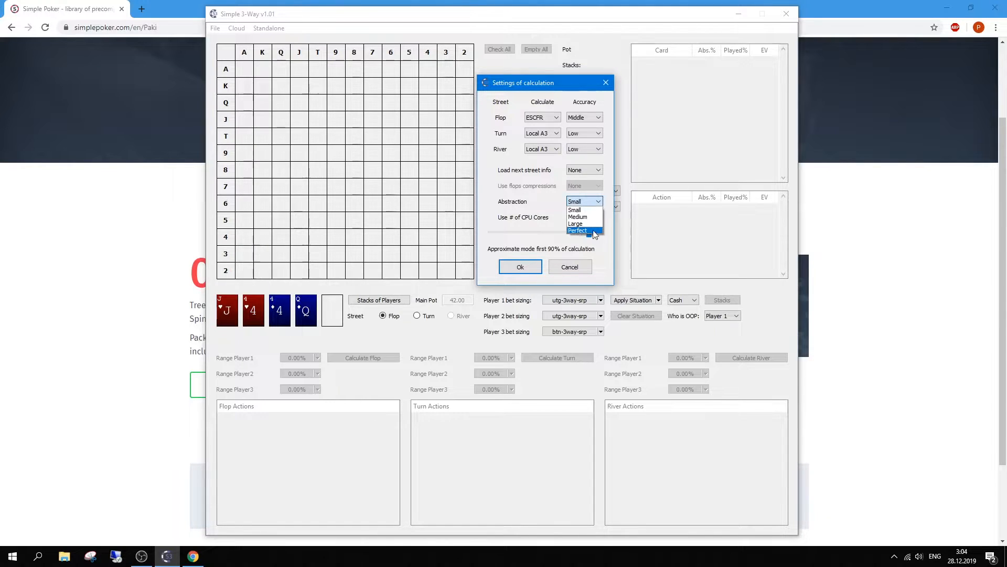
Step: Keep Small abstraction and try adjusting the approximate-mode share, leaving ESCFR unchanged
left_click(547, 204)
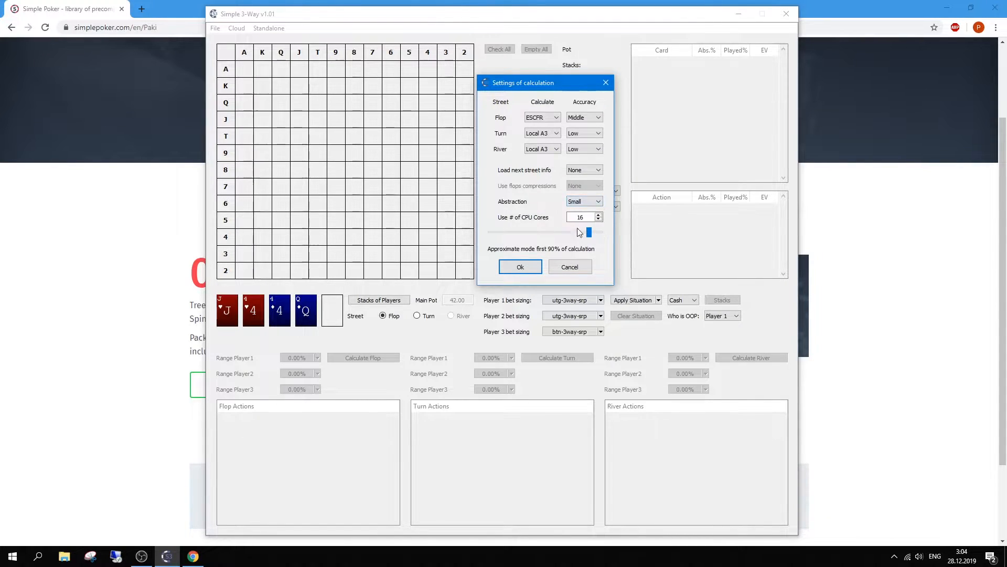
mouse_move(588, 234)
left_mouse_down()
mouse_move(500, 231)
mouse_move(590, 231)
left_mouse_up()
left_click(551, 118)
left_click(603, 246)
mouse_move(589, 233)
left_mouse_down()
mouse_move(558, 234)
mouse_move(590, 231)
left_mouse_up()
Step: Review the flop accuracy levels and methods, keeping Middle and ESCFR
left_click(599, 118)
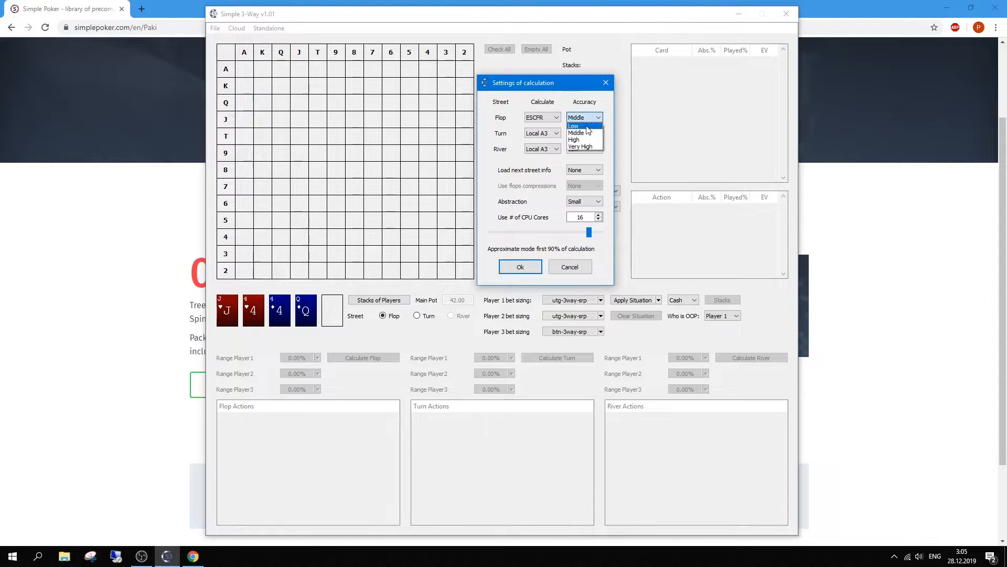
left_click(611, 129)
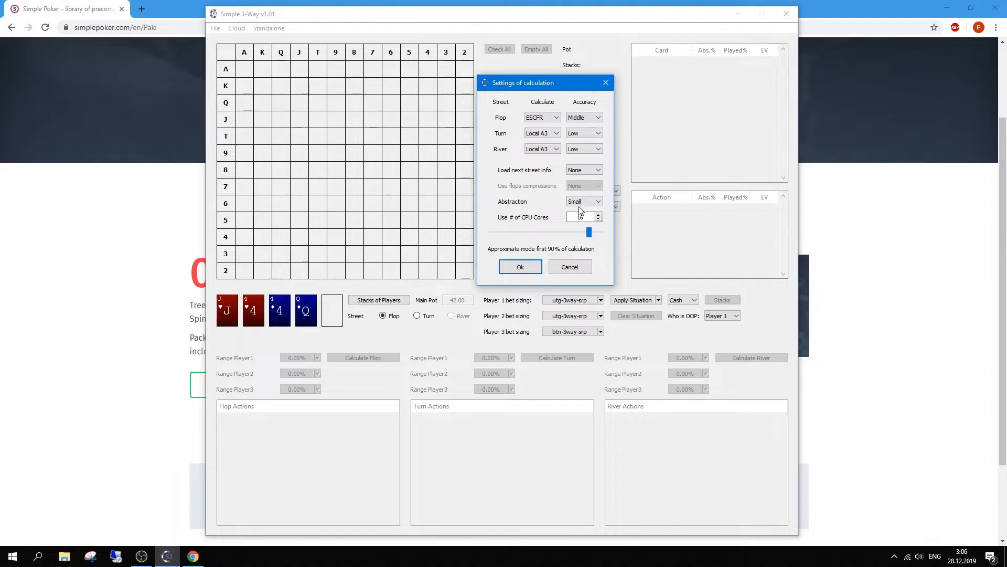
left_click(549, 117)
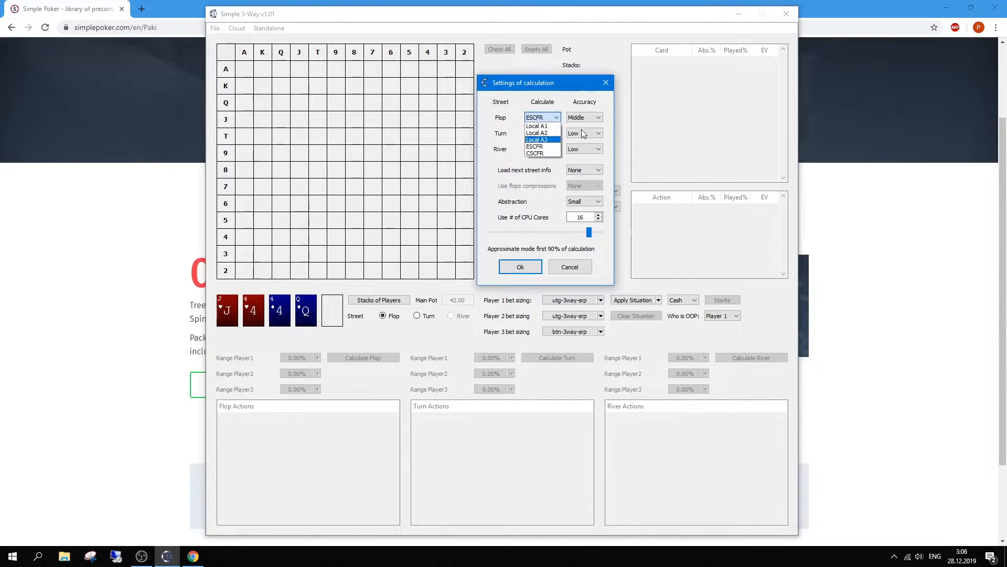
left_click(594, 107)
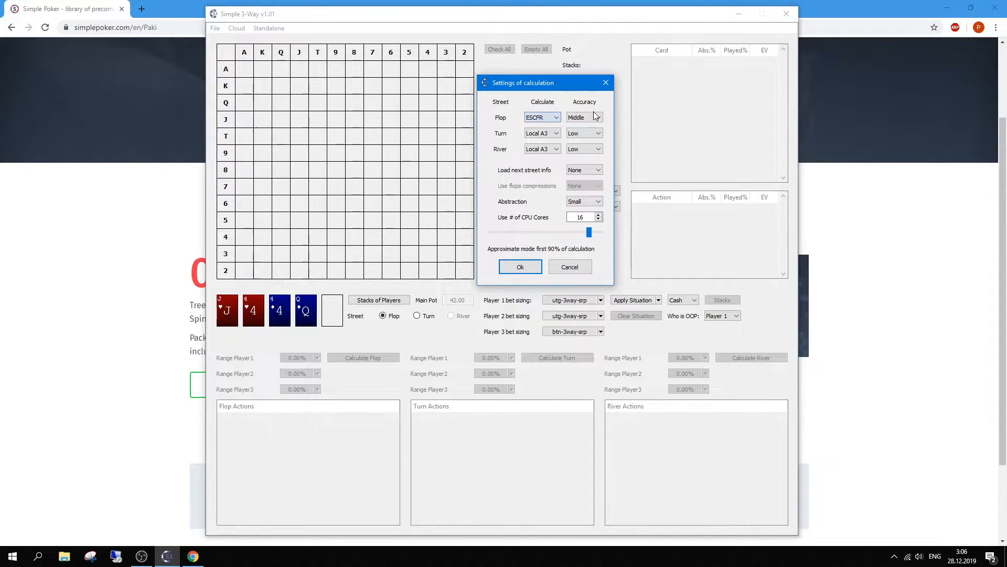
left_click(559, 119)
left_click(575, 118)
Step: Set flop accuracy to Low and CPU cores to 15, then apply the settings
left_click(577, 118)
left_click(573, 126)
left_click(599, 219)
left_click(599, 215)
left_click(521, 267)
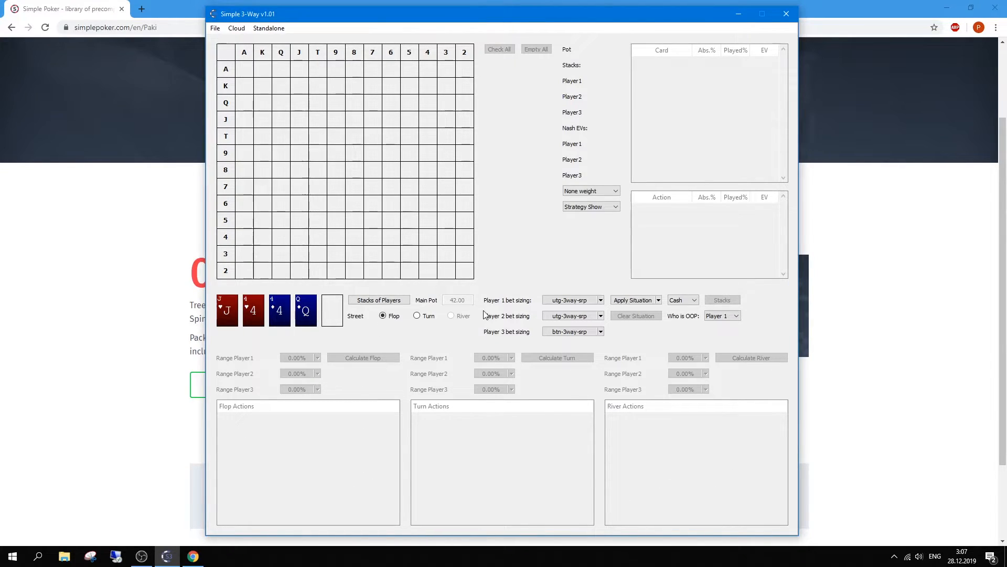
Step: Replace the J♥ 4♥ 4♦ Q♦ board with an A♥ K♦ Q♠ flop and open Stacks of Players
left_click(330, 306)
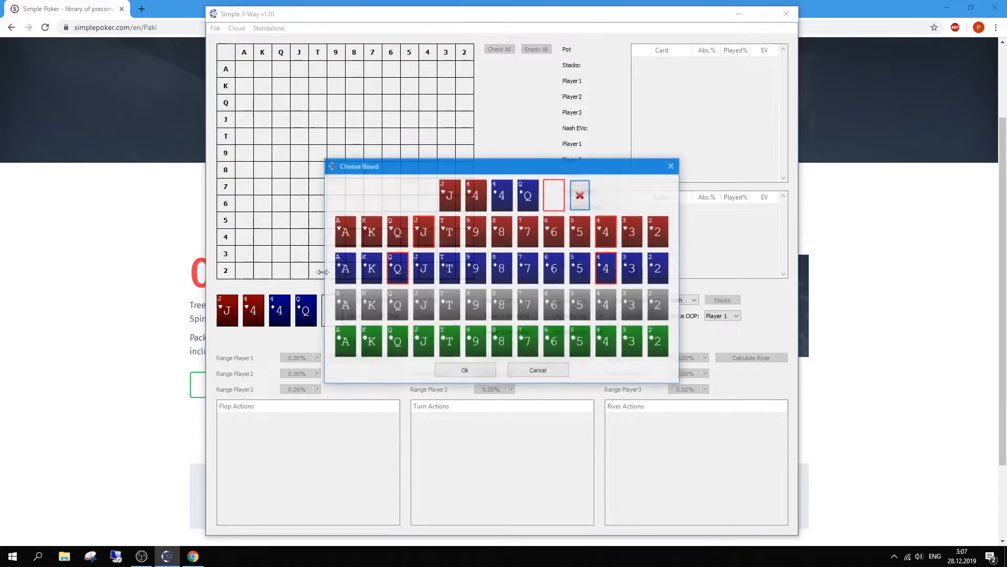
left_click(581, 196)
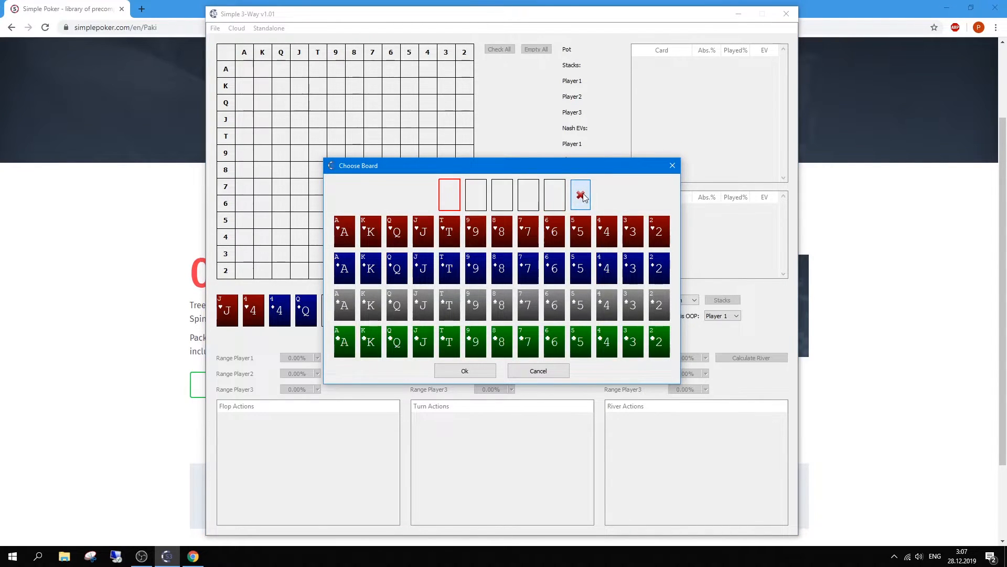
left_click(344, 235)
left_click(369, 266)
left_click(403, 312)
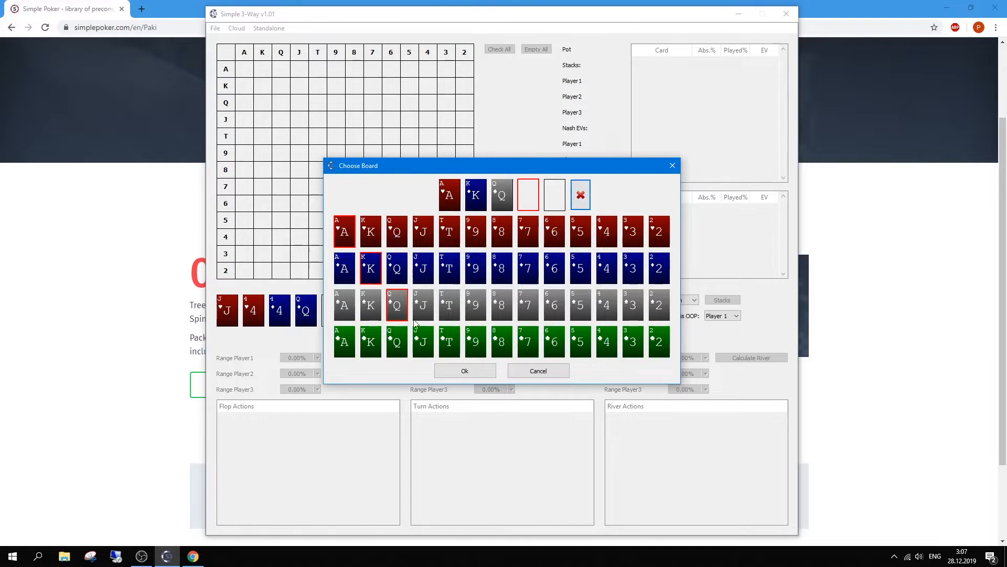
left_click(463, 371)
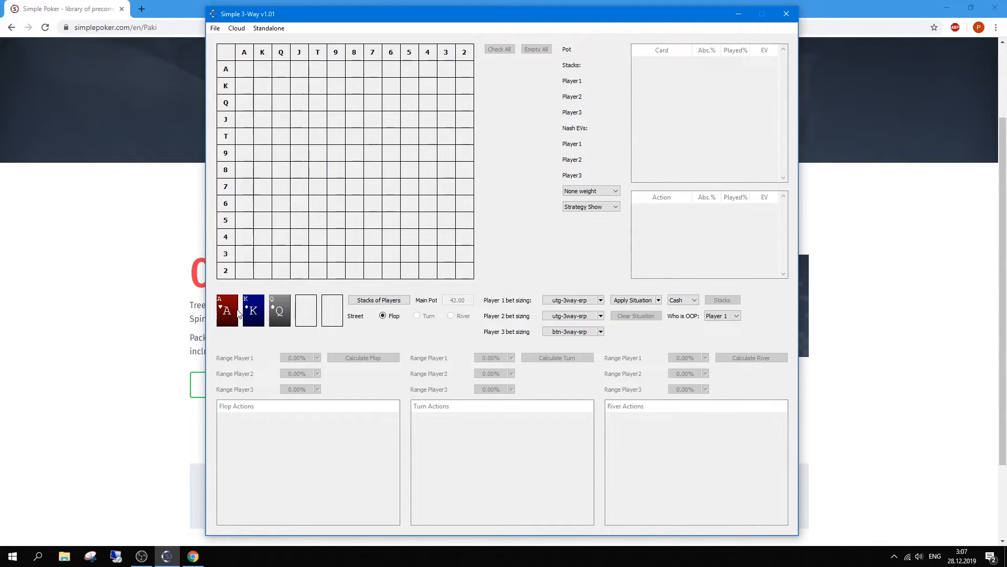
left_click(377, 301)
Step: Set the players' stacks to 80 in the Stacks and bets dialog
left_click_drag(517, 247, 485, 247)
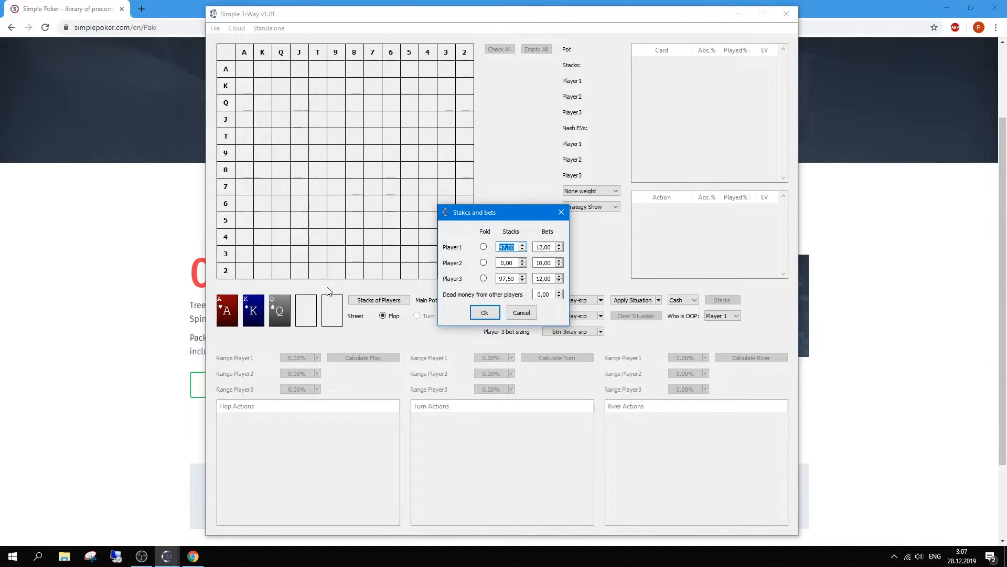
type("80")
left_click_drag(514, 263, 487, 280)
type("8080")
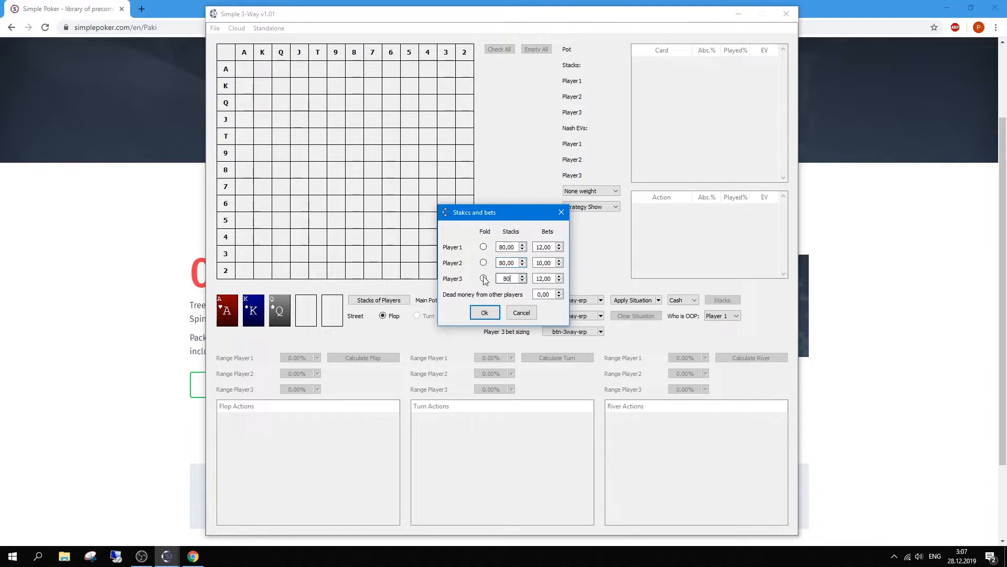
left_click(552, 297)
Step: Set each player's bet to 20, confirm, and reopen Stacks and bets to verify
left_click_drag(554, 279, 529, 249)
type("0,00")
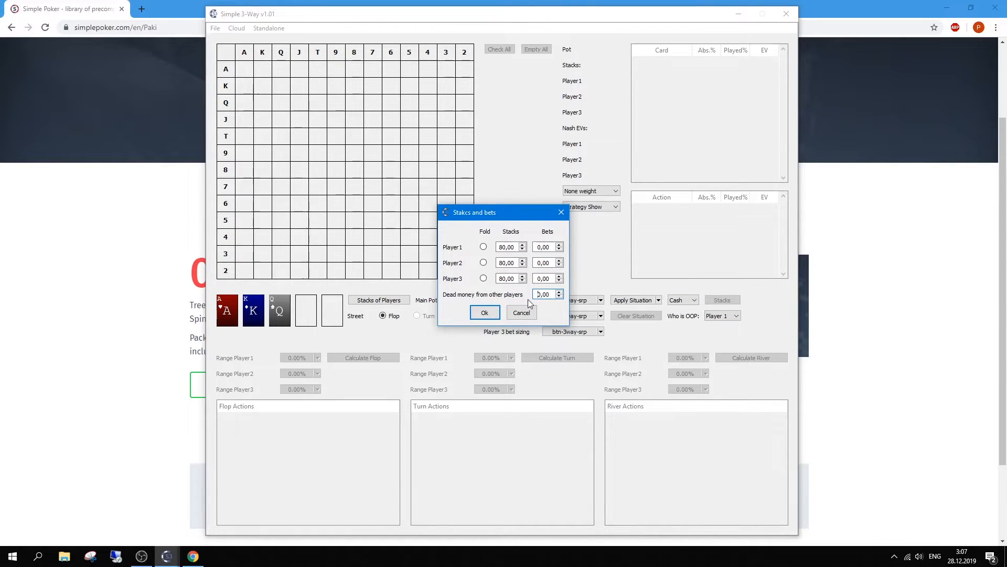
left_click(536, 250)
type("2")
left_click(475, 315)
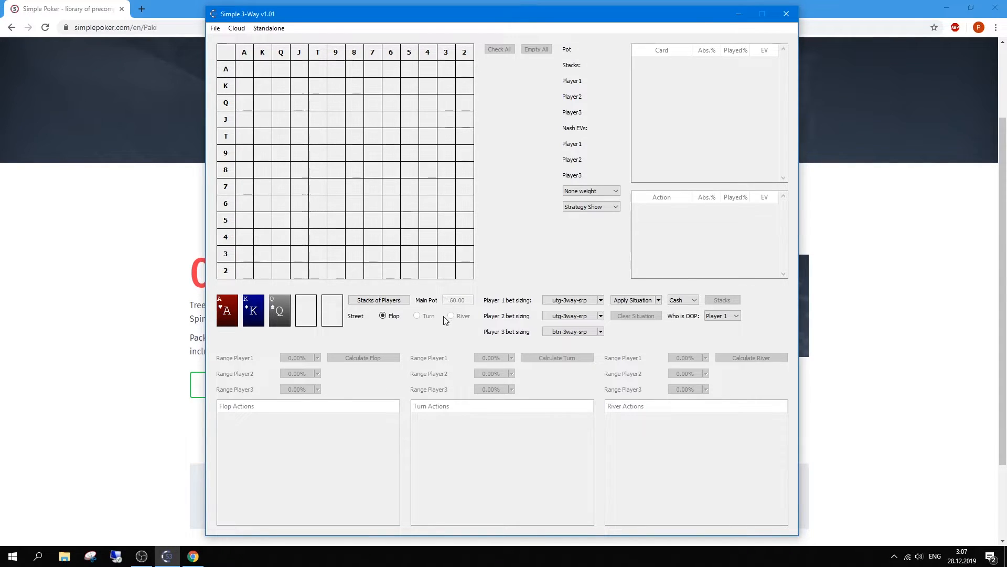
left_click(379, 300)
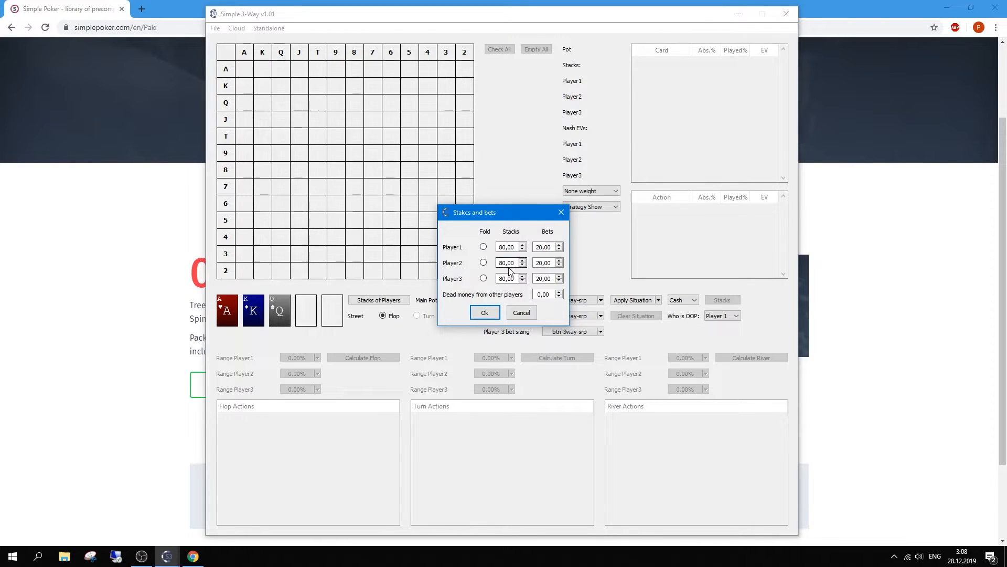
Step: Open Player 1's bet sizing preset, keeping flop size, maximum 4 bets and no rounding
left_click(566, 215)
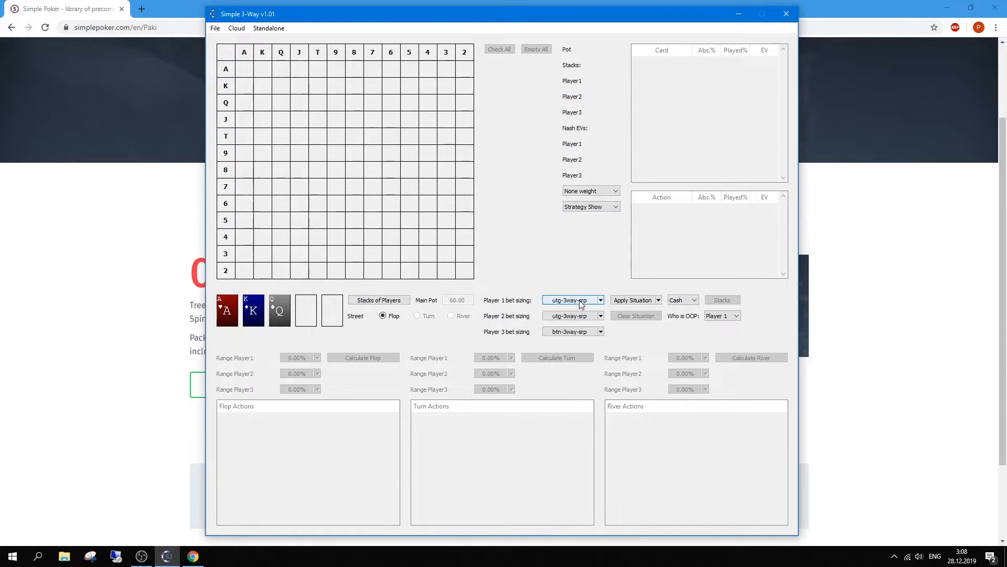
double_click(572, 300)
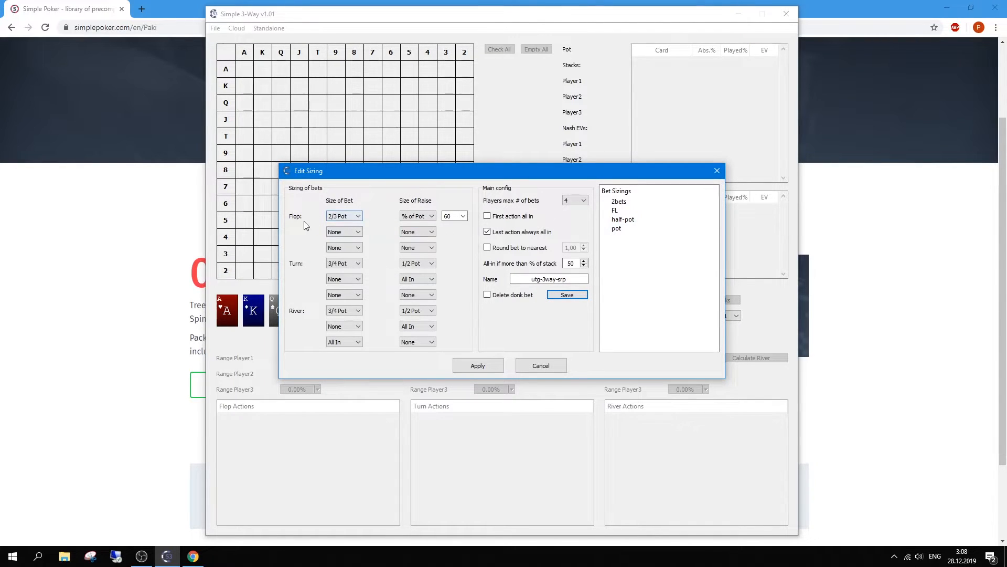
left_click(356, 219)
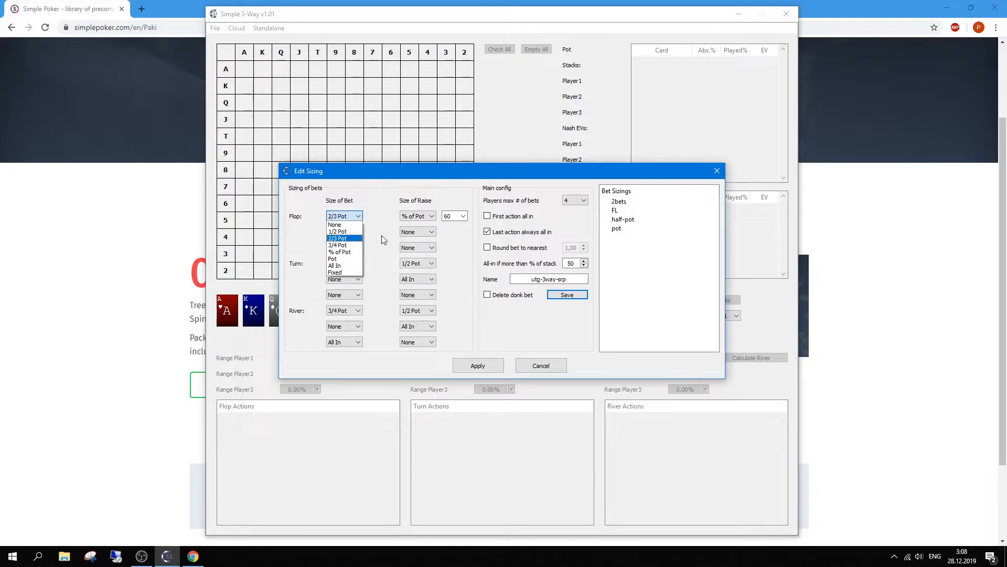
left_click(348, 220)
left_click(349, 247)
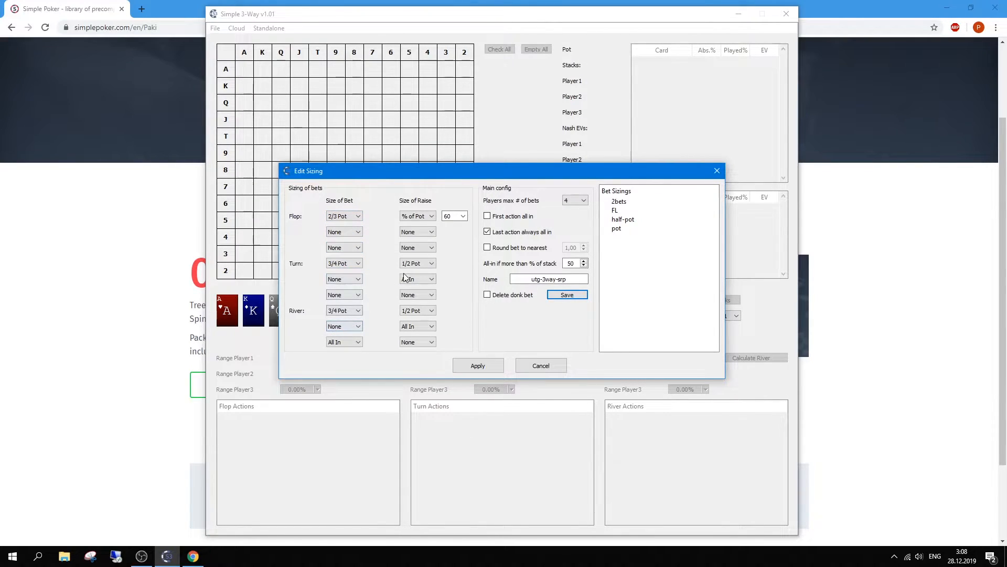
left_click(568, 203)
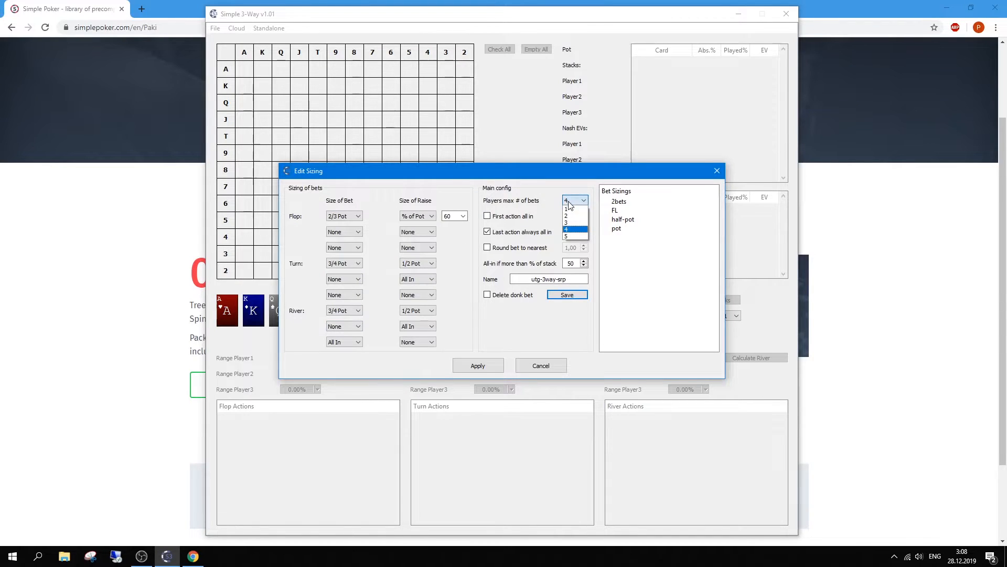
left_click(572, 239)
left_click(501, 254)
left_click(511, 248)
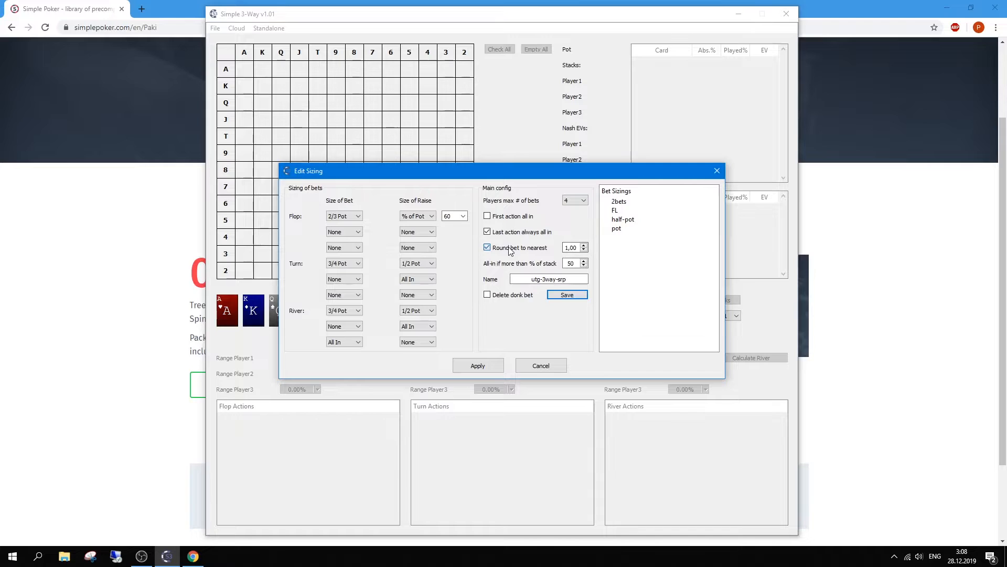
Step: Rename the utg-3way-srp preset to 'test', save it and apply it
double_click(525, 279)
type("test")
left_click(566, 295)
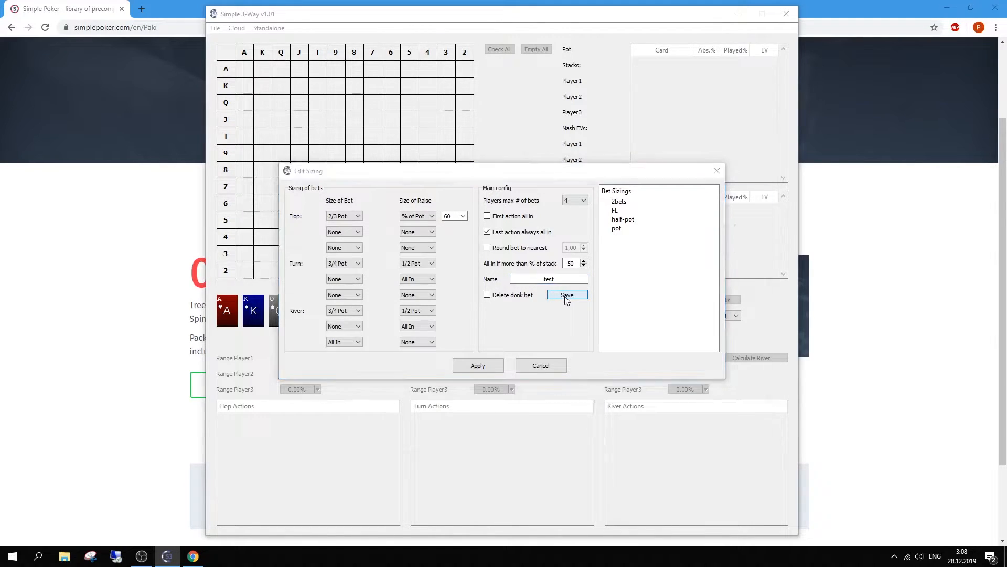
left_click(668, 439)
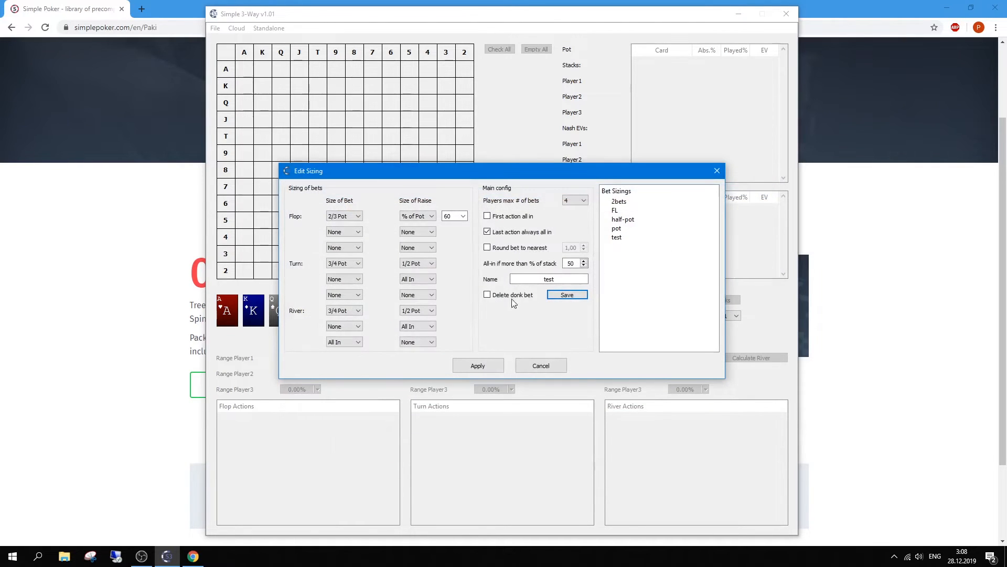
left_click(478, 365)
Step: Give Players 2 and 3 the test sizing, keep Cash with Player 1 OOP, and apply
left_click(600, 315)
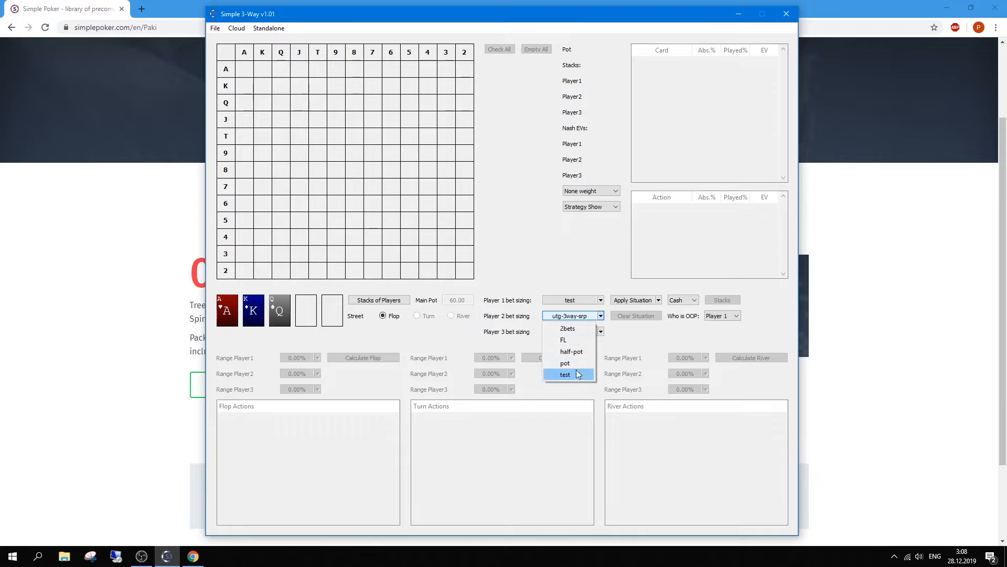
left_click(576, 374)
left_click(600, 331)
left_click(565, 390)
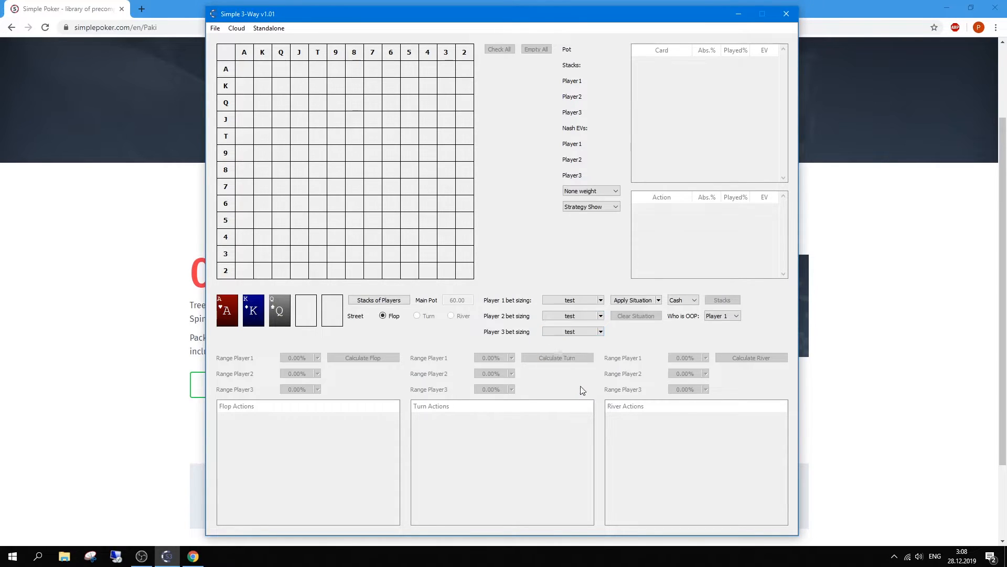
left_click(677, 306)
left_click(728, 317)
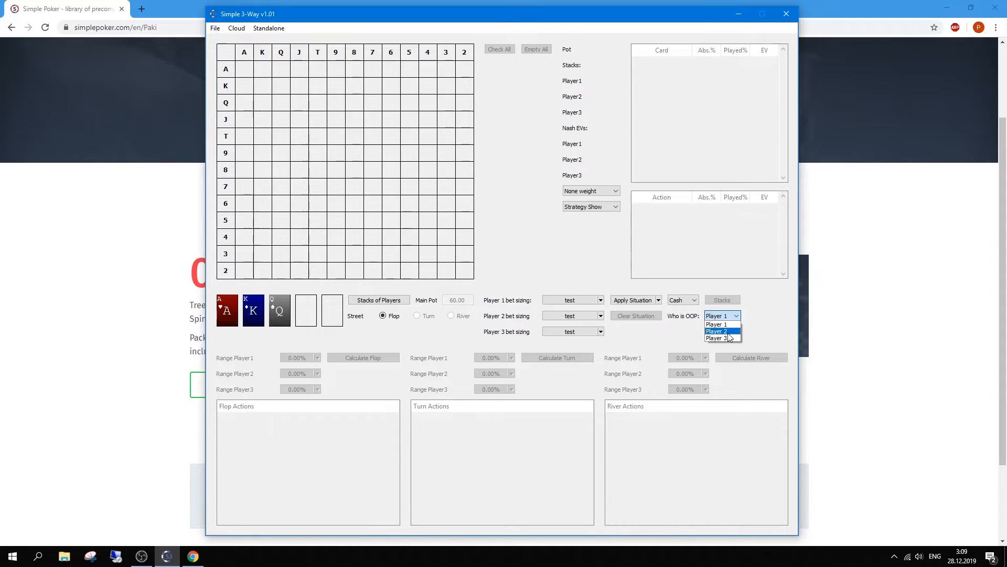
left_click(697, 326)
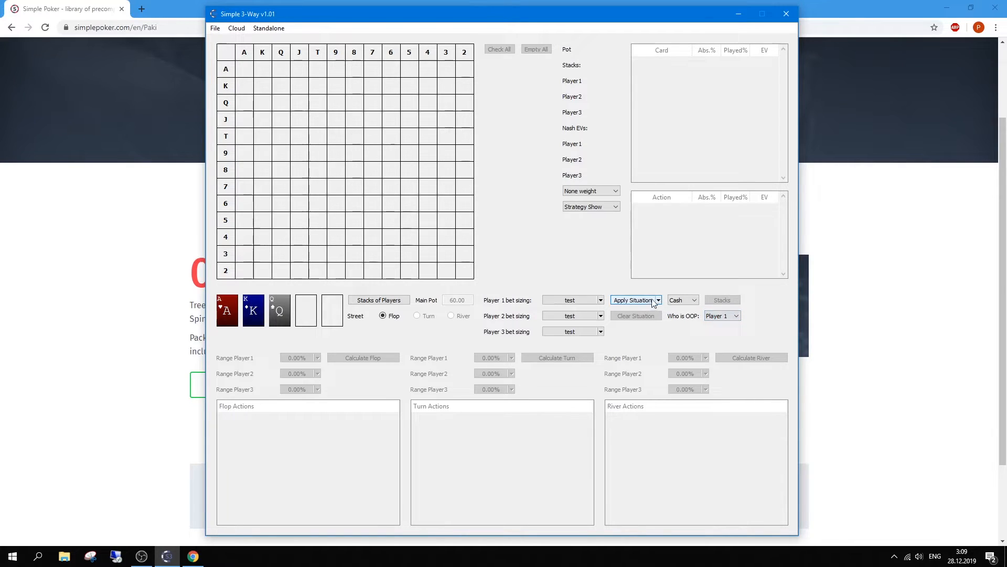
left_click(636, 298)
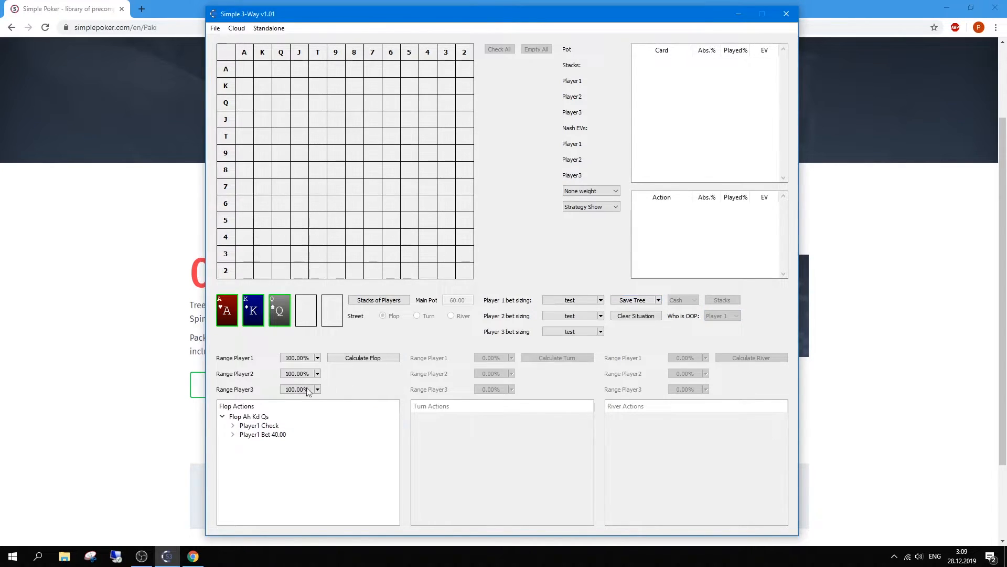
Step: Add a Player1 Bet 50.00 node to the Ah Kd Qs flop root
left_click(233, 426)
left_click(233, 426)
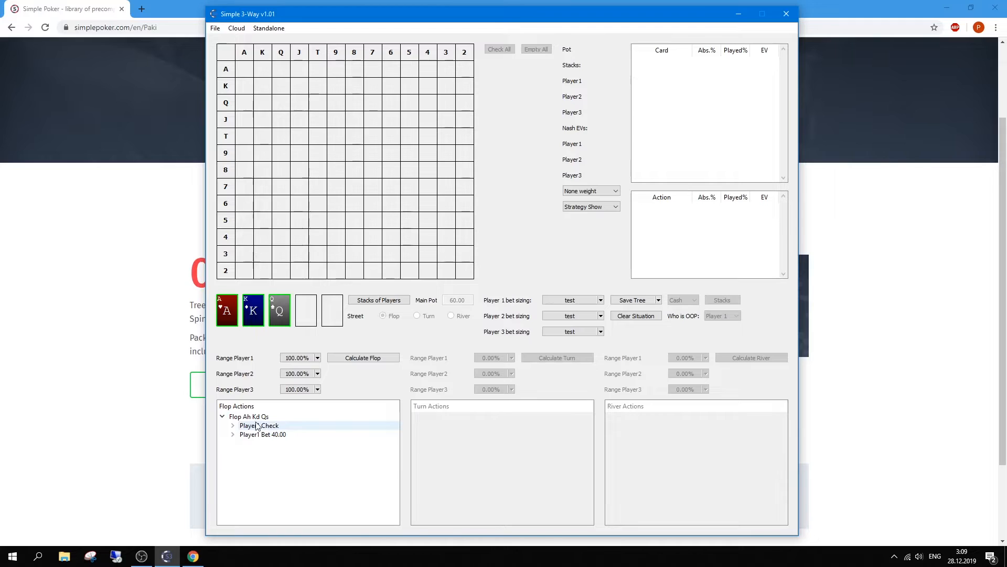
right_click(259, 420)
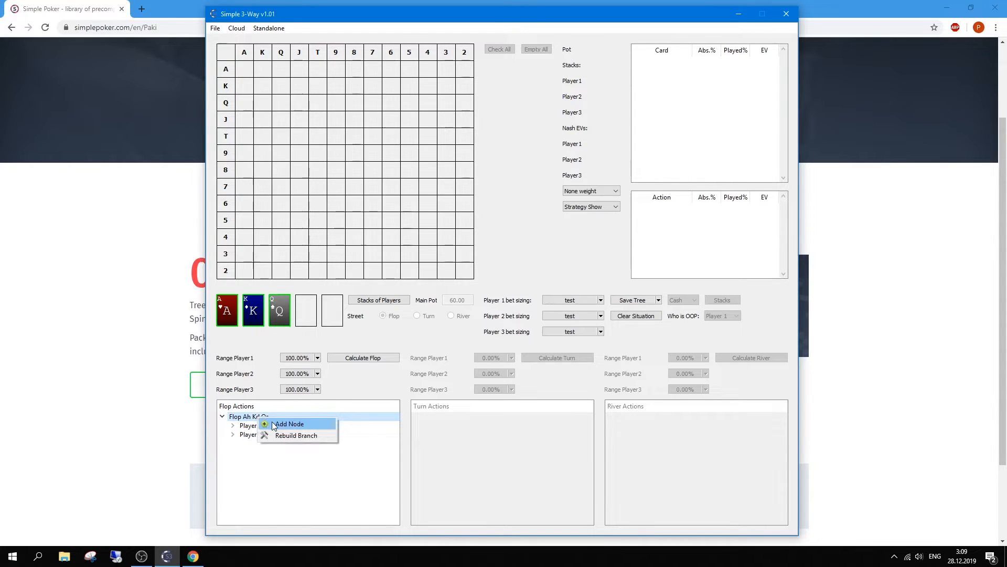
left_click(296, 422)
type("5")
left_click(483, 289)
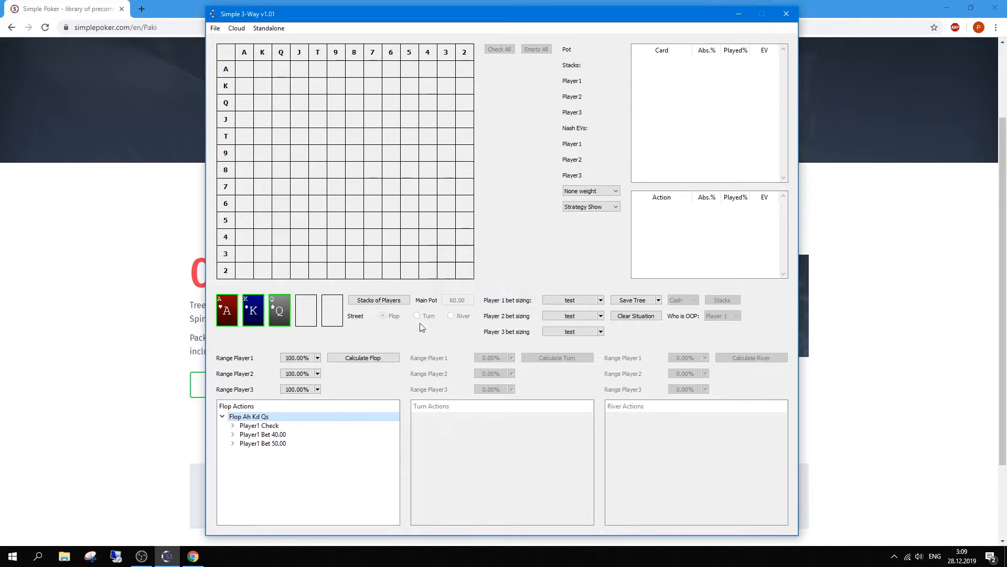
Step: Change the Player1 Bet 40.00 node to a 45.00 bet
right_click(260, 438)
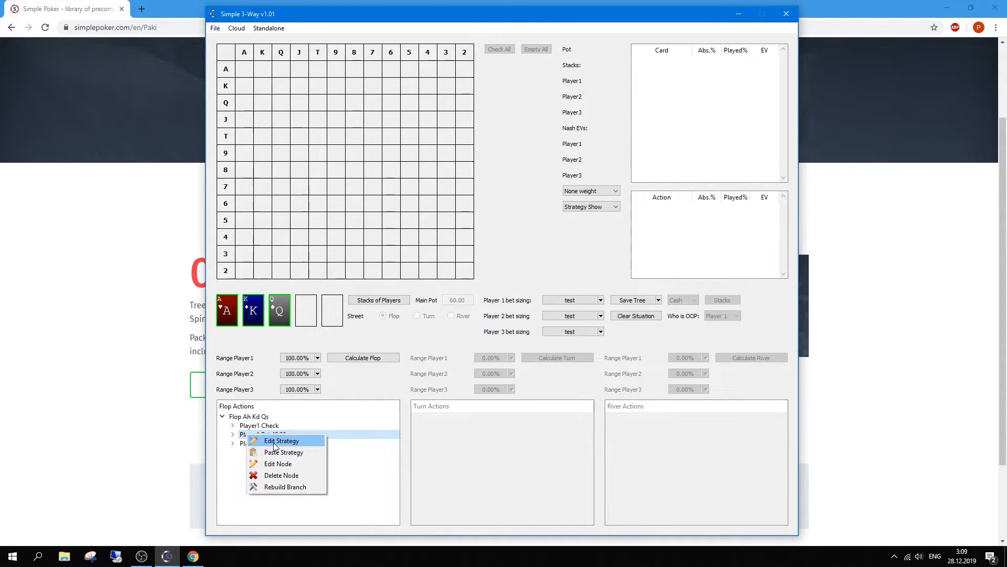
left_click(274, 464)
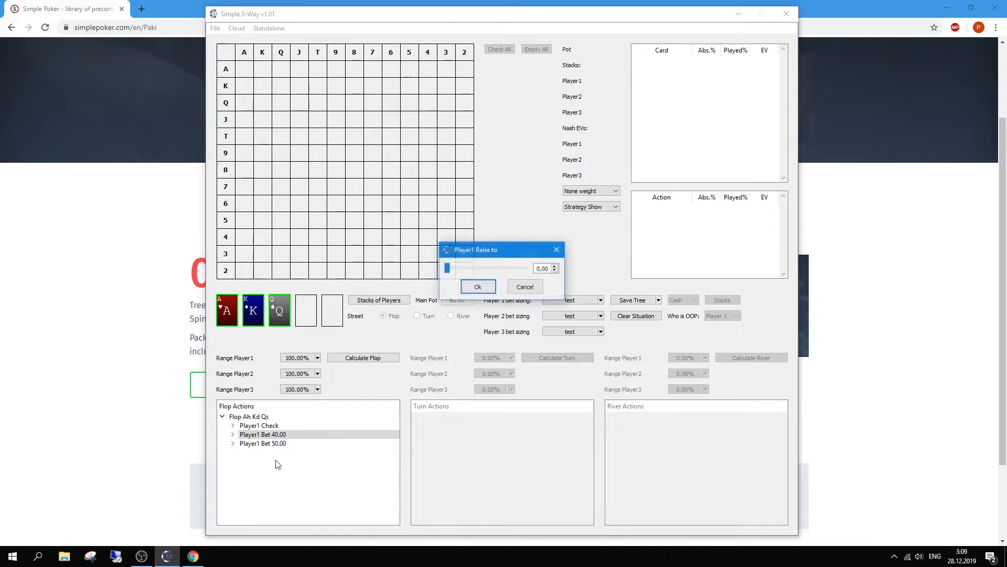
double_click(541, 269)
type("5")
left_click(478, 287)
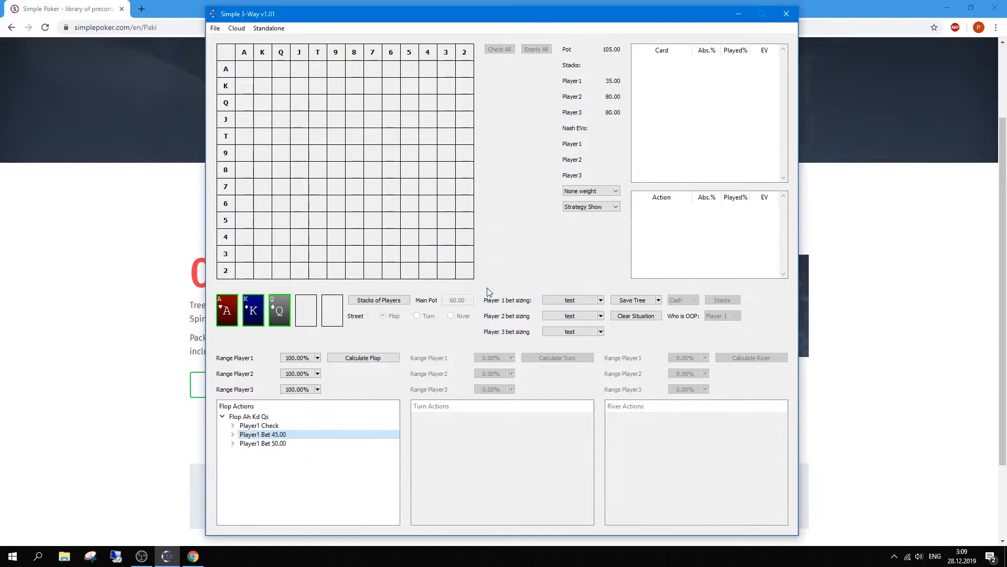
Step: Browse the Player1 Bet 45.00 branch, then open Player 1's range for editing
left_click(233, 434)
double_click(255, 443)
left_click(257, 426)
left_click(255, 444)
left_click(244, 443)
left_click(233, 434)
left_click(233, 434)
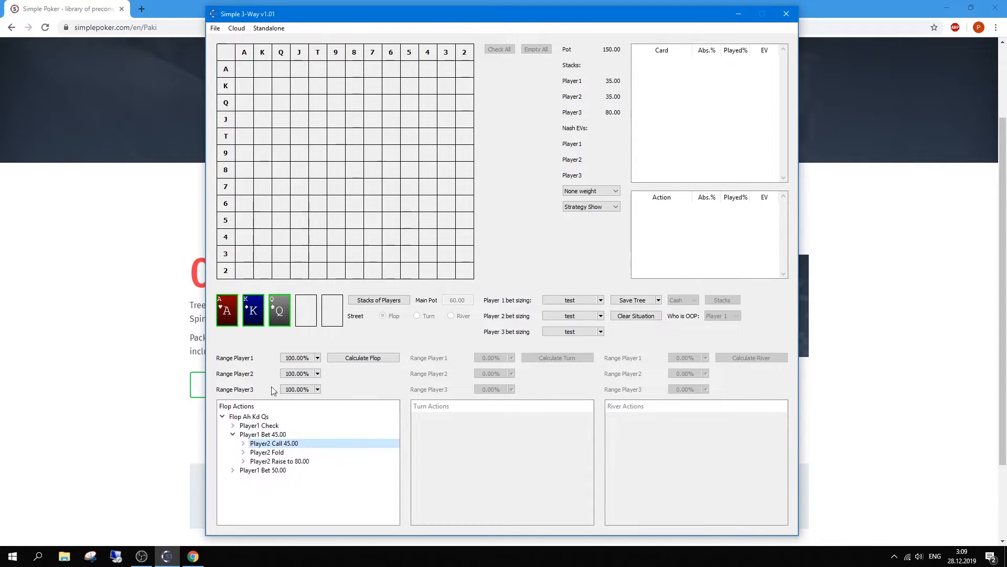
double_click(301, 359)
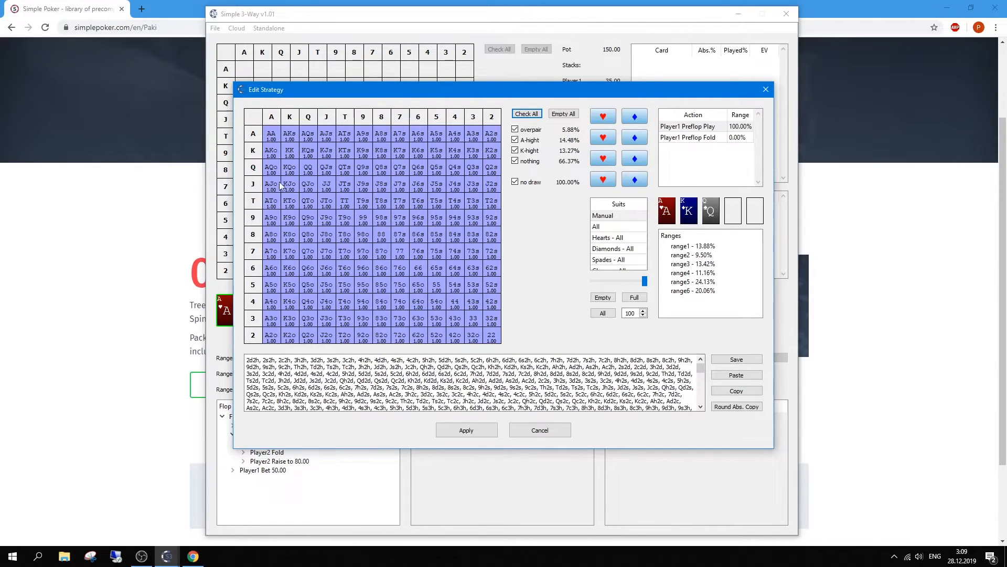
Step: Clear every hand from Player 1's range grid
left_click_drag(297, 187, 343, 188)
left_click(345, 190)
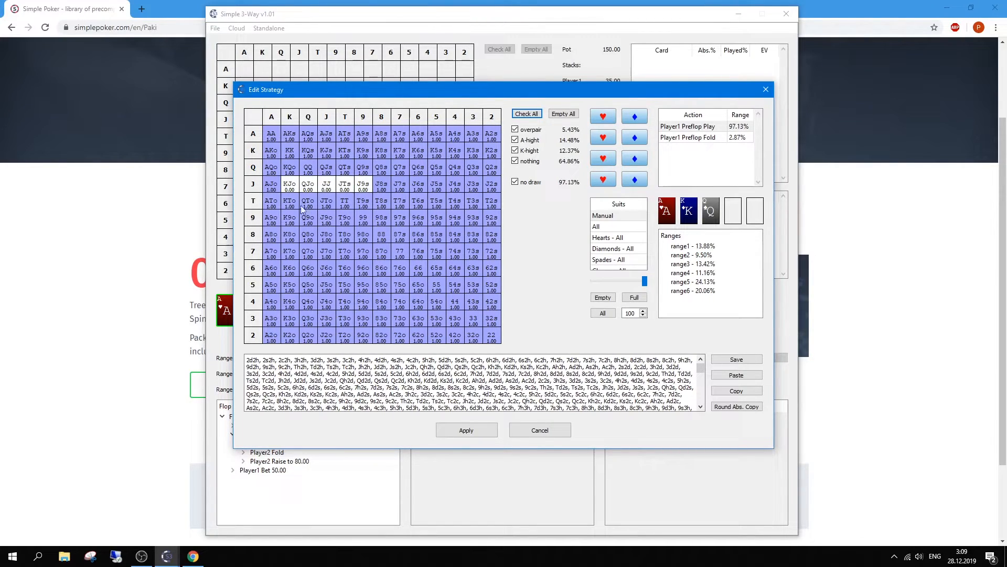
left_click(255, 201)
left_click(363, 116)
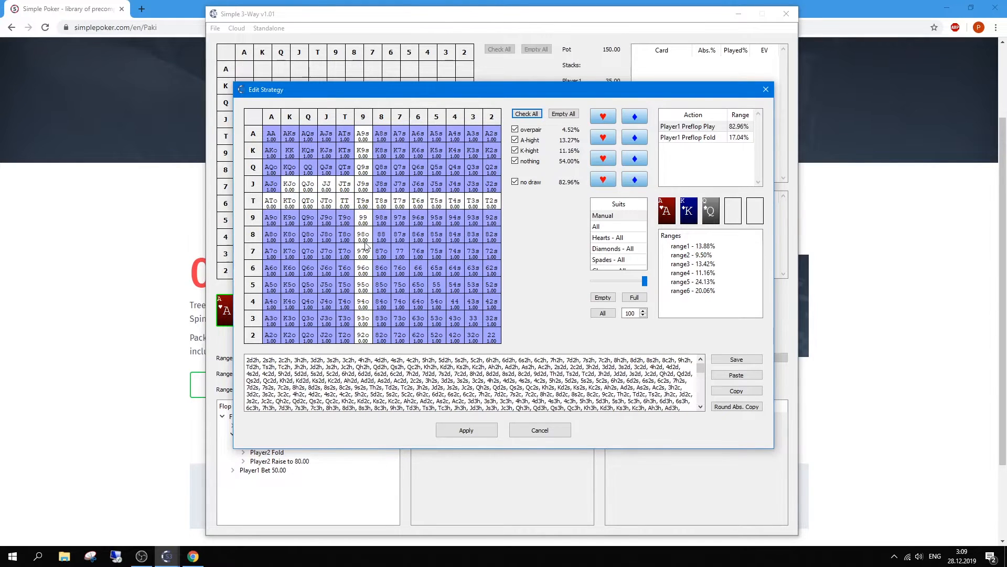
left_click(305, 251)
left_click(330, 239)
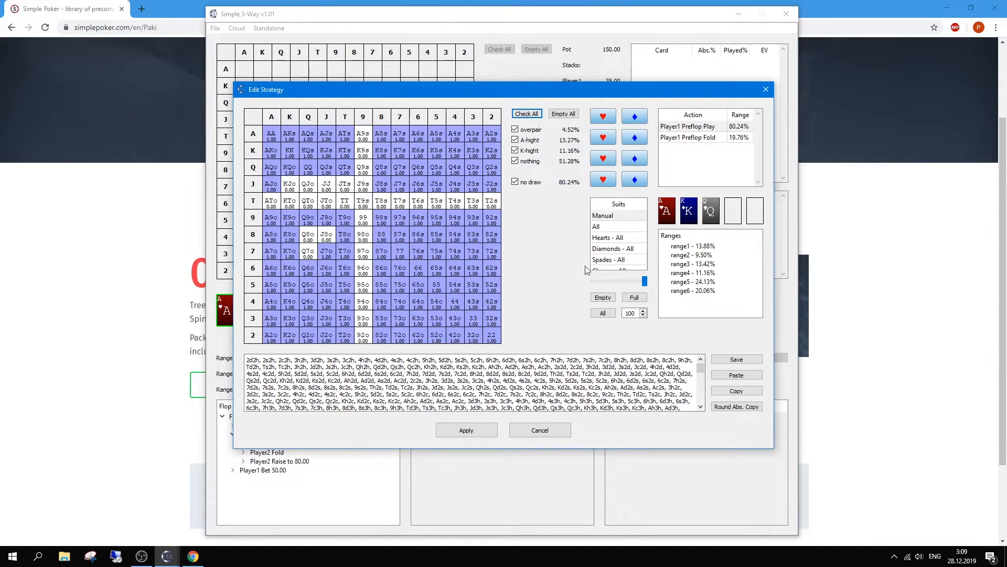
left_click_drag(255, 134, 256, 339)
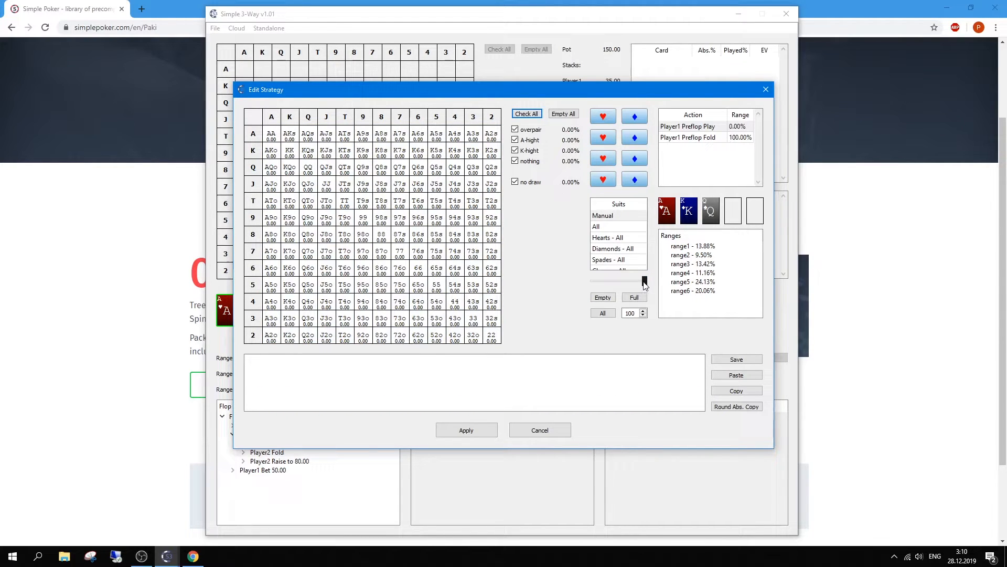
Step: Paint premium broadways at full weight and middling hands like TT, JTo at 50, then apply
mouse_move(273, 136)
left_mouse_down()
mouse_move(290, 138)
mouse_move(326, 184)
mouse_move(284, 202)
mouse_move(357, 138)
mouse_move(273, 219)
mouse_move(272, 253)
mouse_move(306, 199)
mouse_move(382, 135)
left_mouse_up()
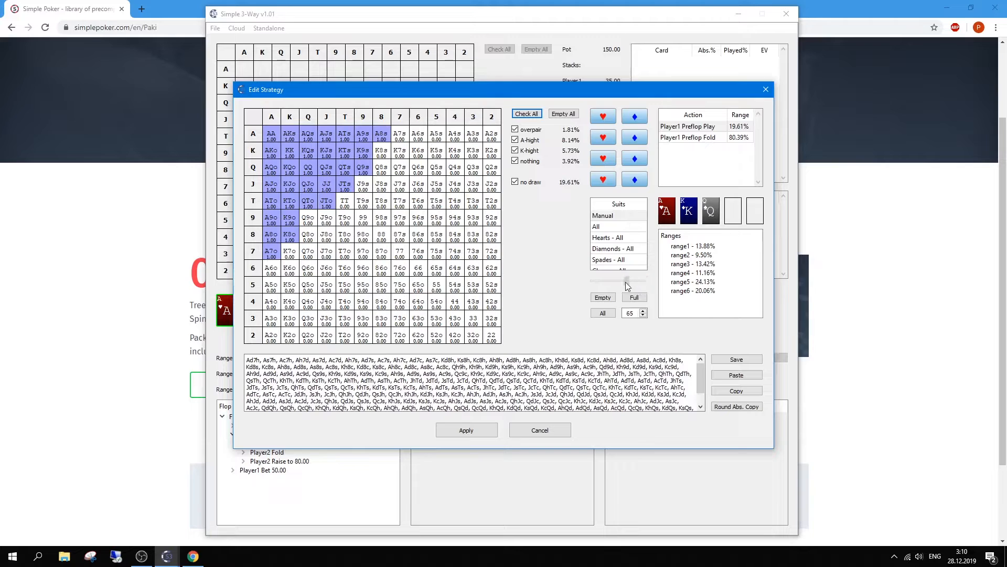
left_click_drag(623, 283, 622, 283)
left_click(643, 310)
left_click(643, 310)
left_click(315, 219)
mouse_move(315, 219)
left_mouse_down()
mouse_move(322, 254)
mouse_move(334, 213)
mouse_move(386, 178)
mouse_move(376, 165)
mouse_move(366, 191)
mouse_move(379, 234)
mouse_move(429, 258)
left_mouse_up()
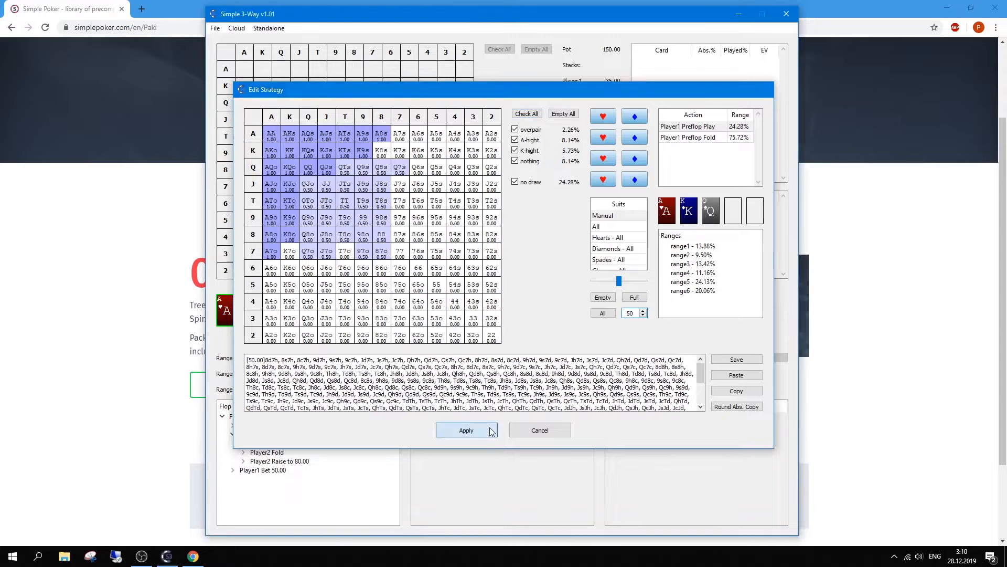
left_click(466, 430)
Step: Keep Player 2's range at 100% and check Player 3's range list
left_click(317, 373)
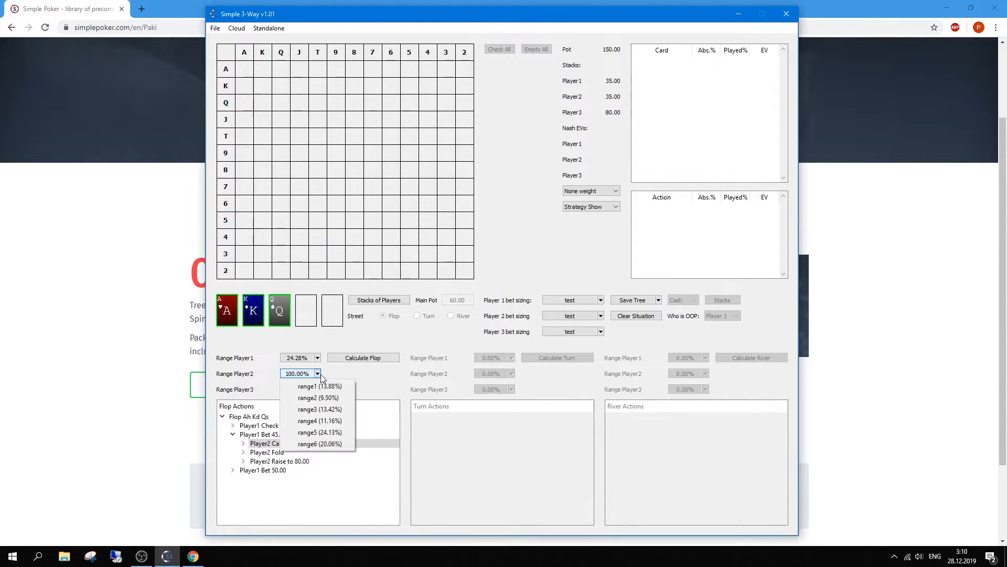
left_click(320, 374)
left_click(317, 389)
Step: Keep Player 3 at 100% and close Player 2's range editor without changes
left_click(319, 434)
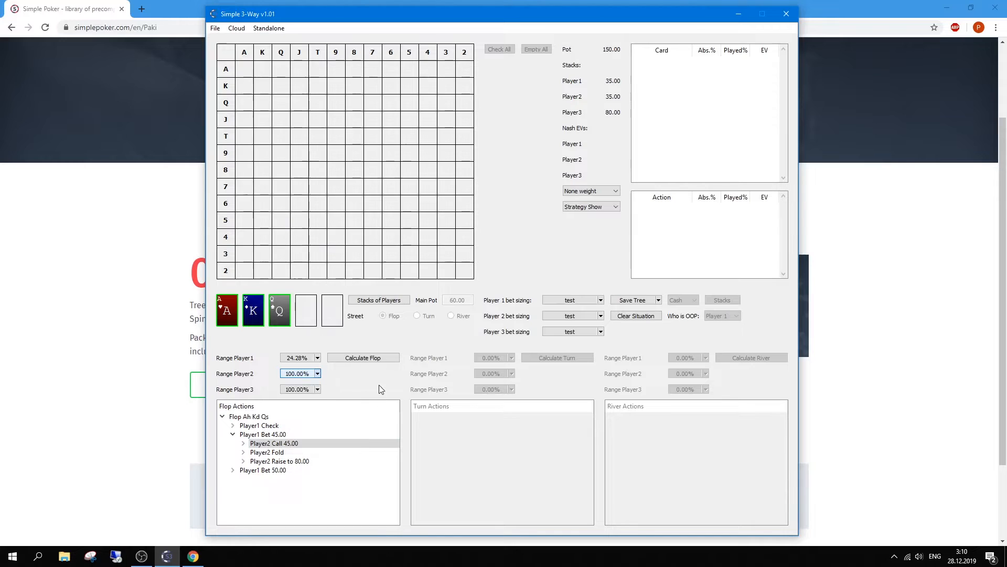
double_click(310, 373)
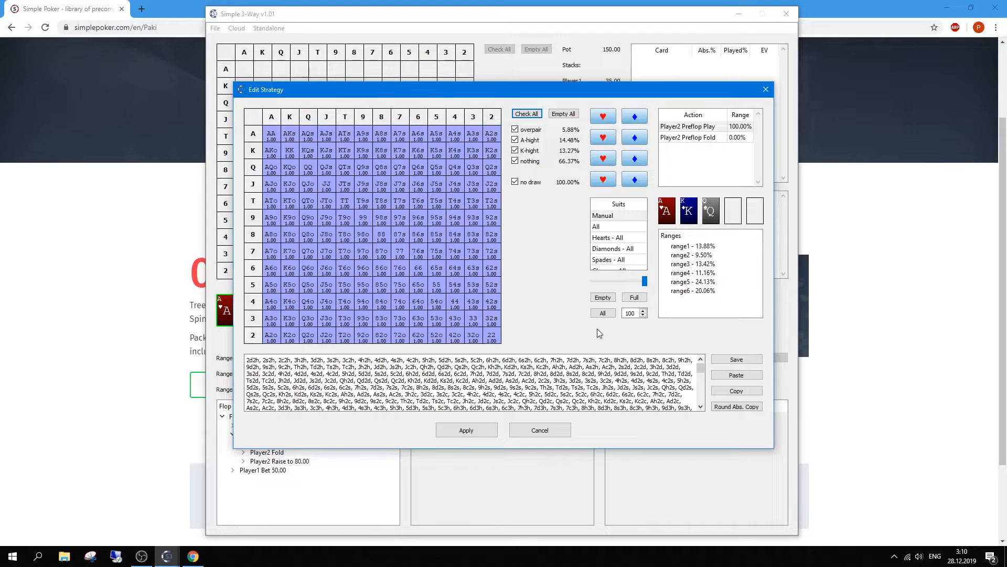
left_click(540, 430)
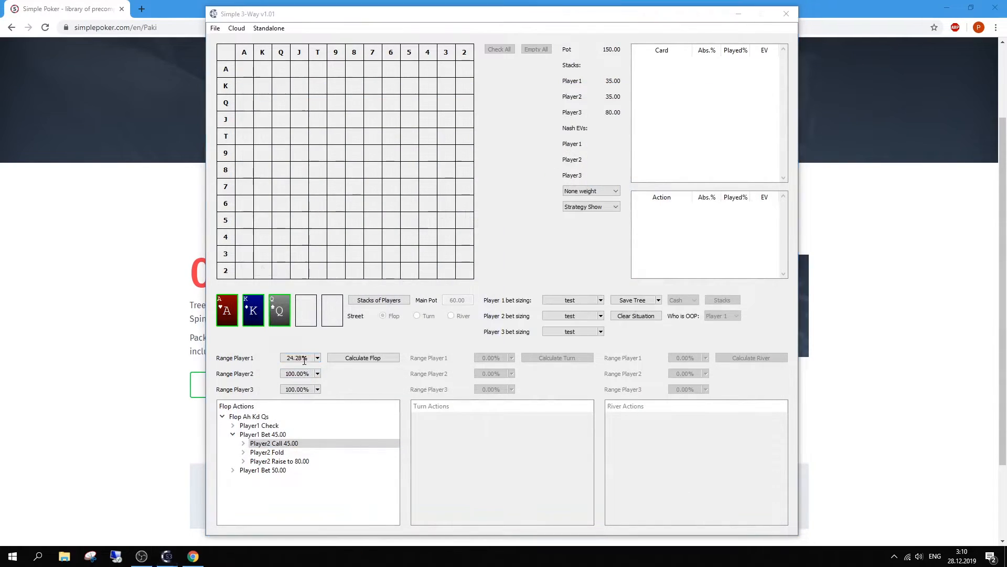
Step: Save Player 1's range to a file named 'test' and apply it
double_click(304, 359)
left_click(723, 359)
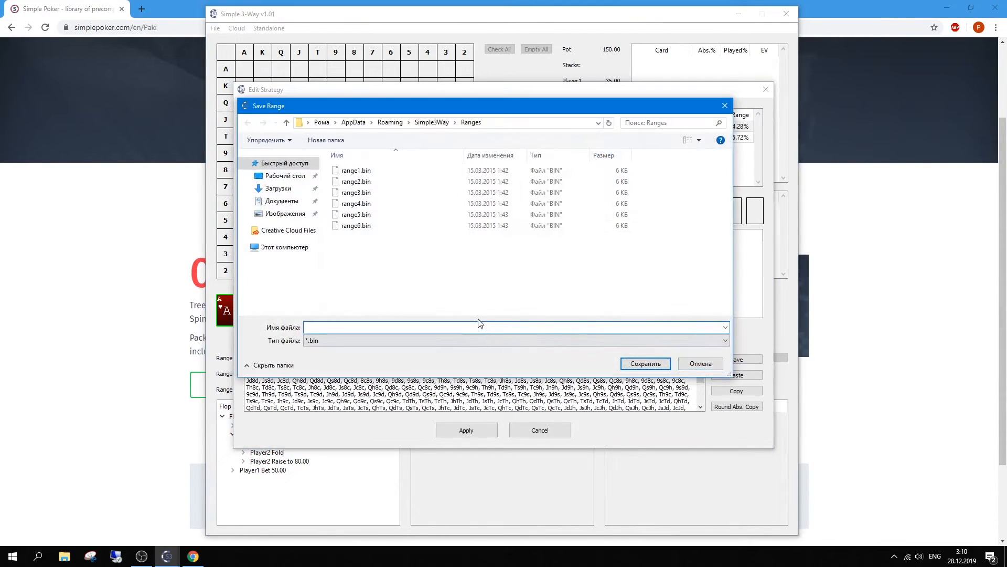
type("еуые")
left_click_drag(394, 328, 294, 329)
key("alt+shift")
type("test")
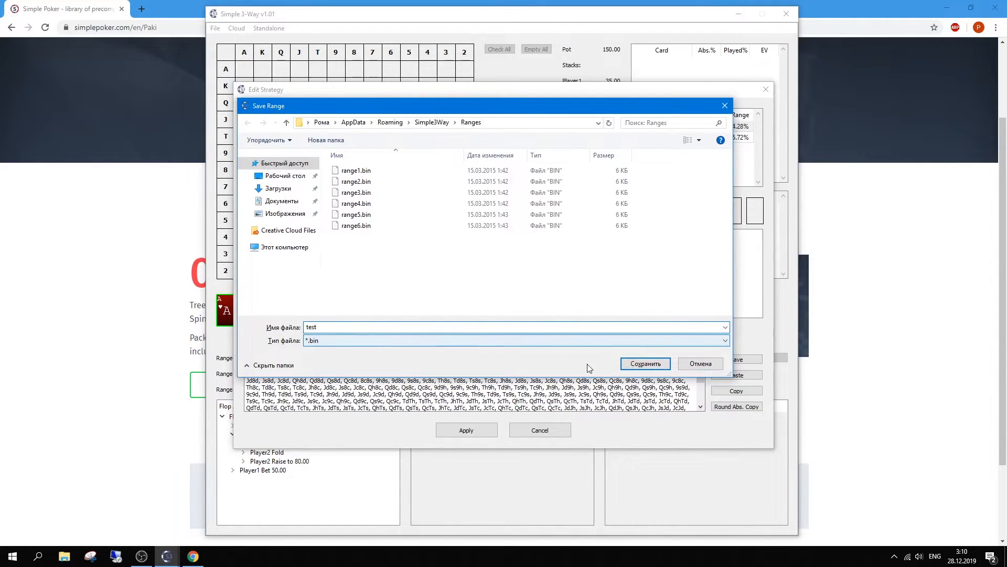
left_click(644, 362)
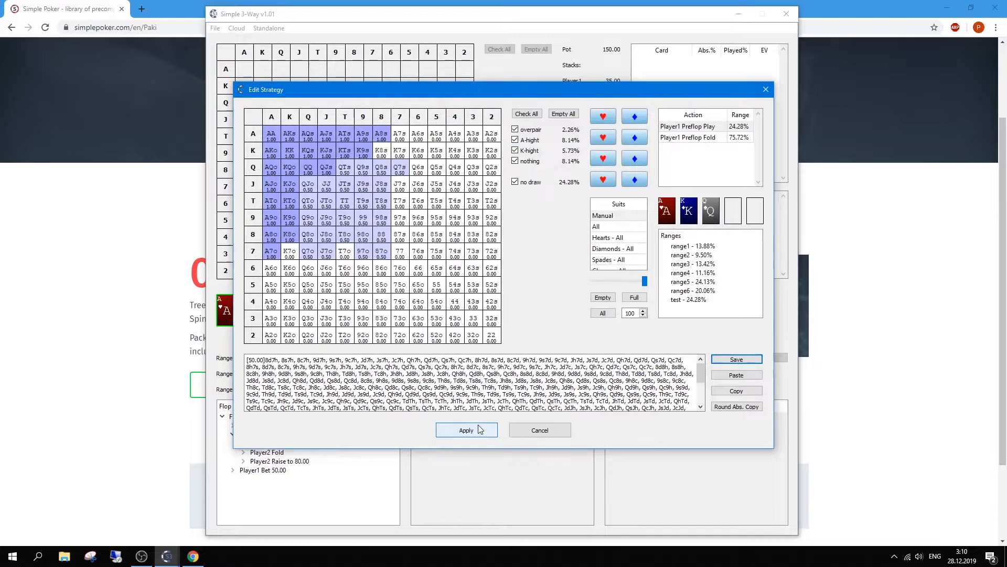
left_click(466, 430)
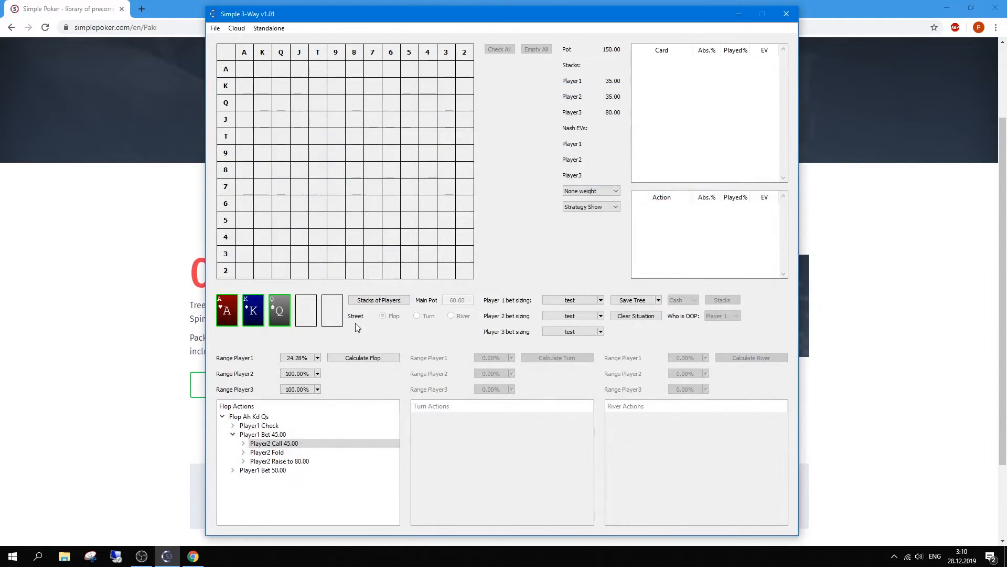
Step: Give Players 2 and 3 the saved test range (24.28%)
left_click(317, 373)
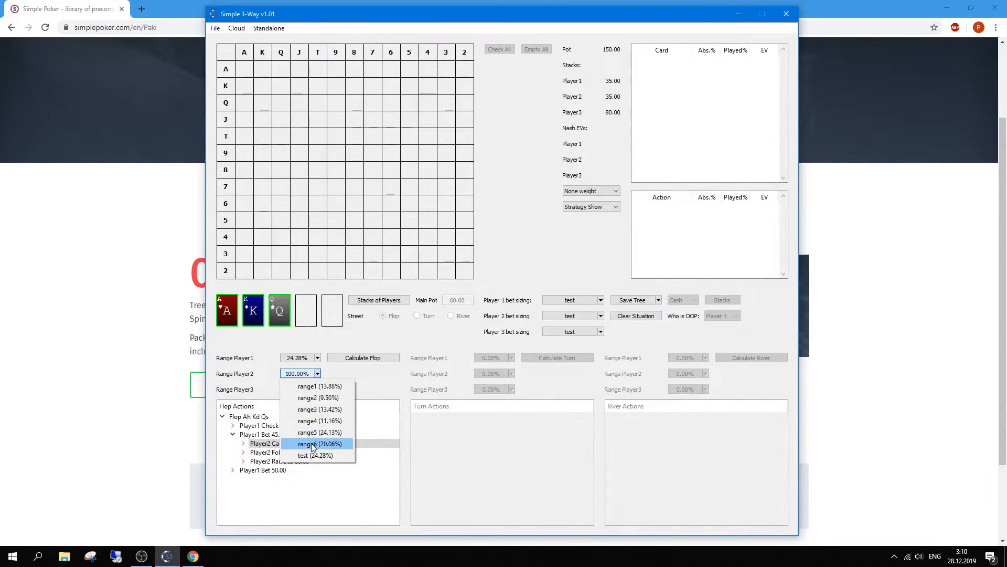
left_click(313, 456)
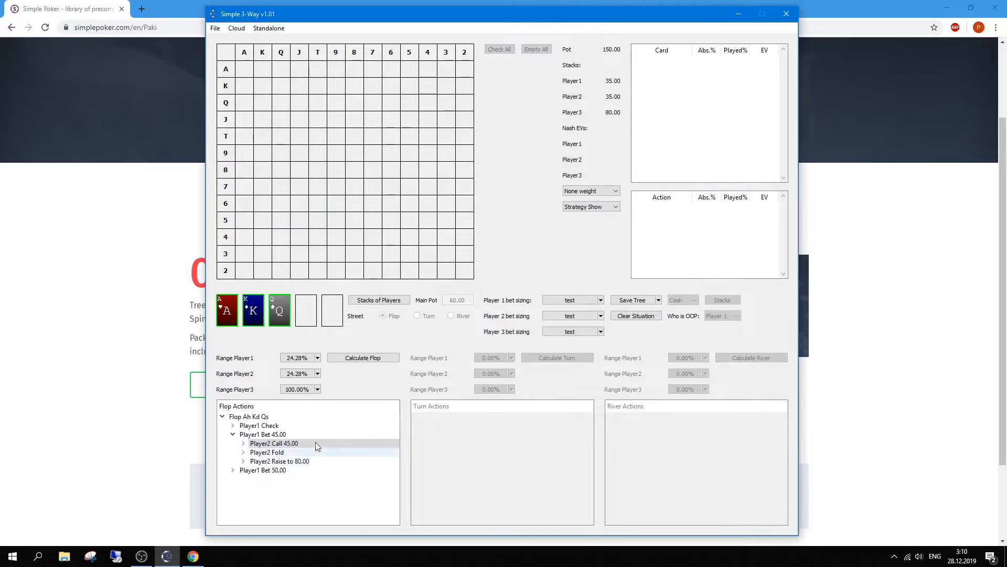
left_click(317, 389)
left_click(326, 471)
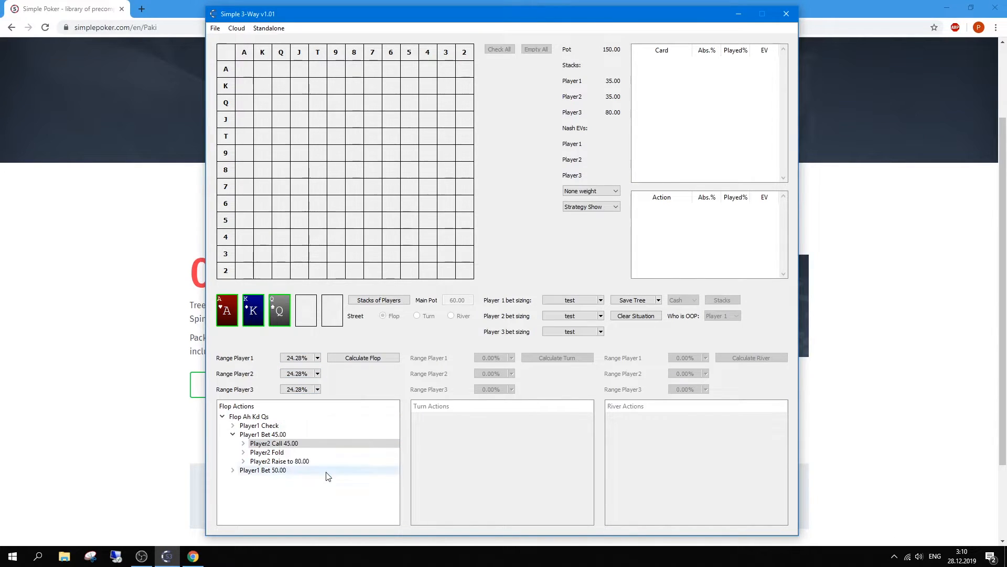
left_click(247, 30)
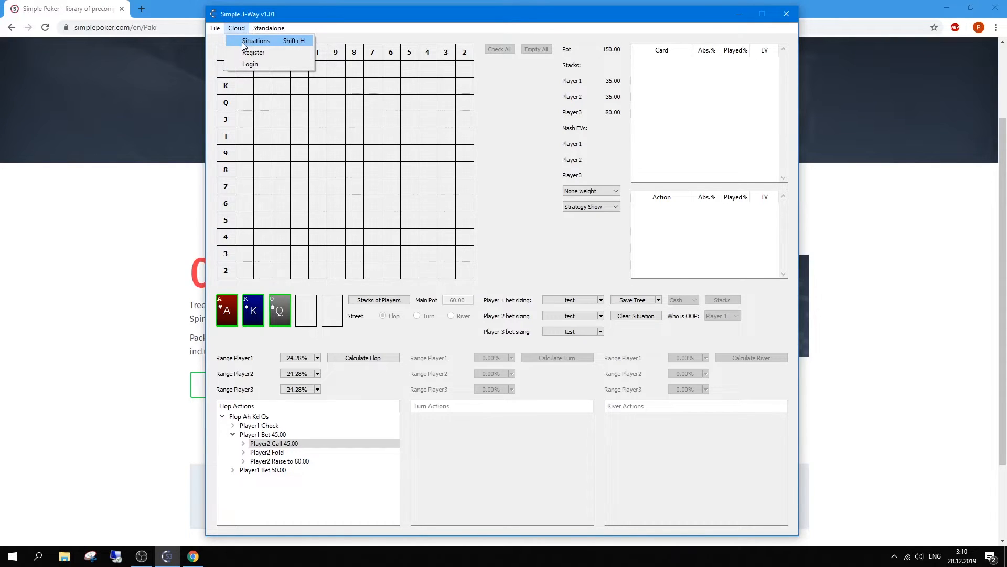
left_click(243, 42)
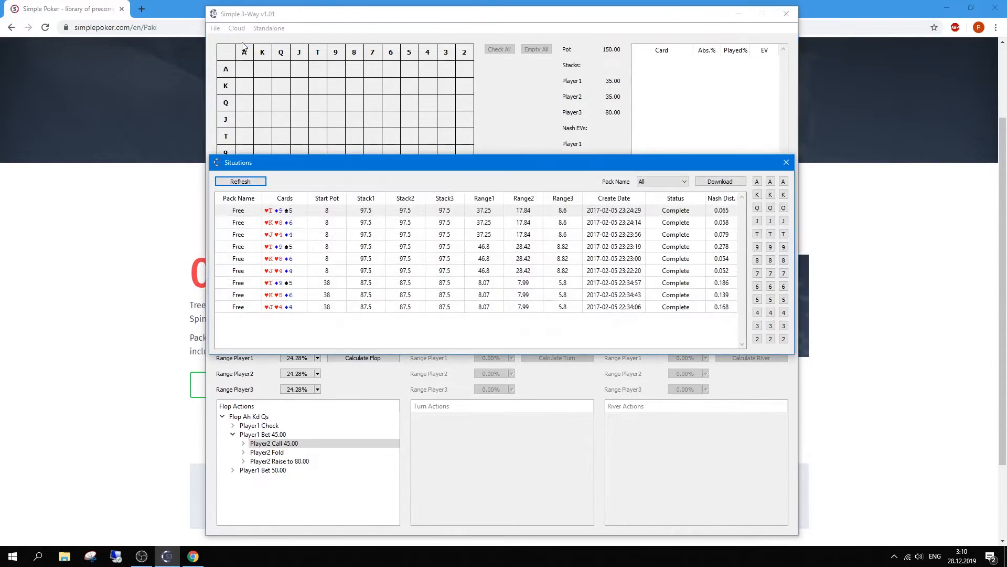
left_click(309, 235)
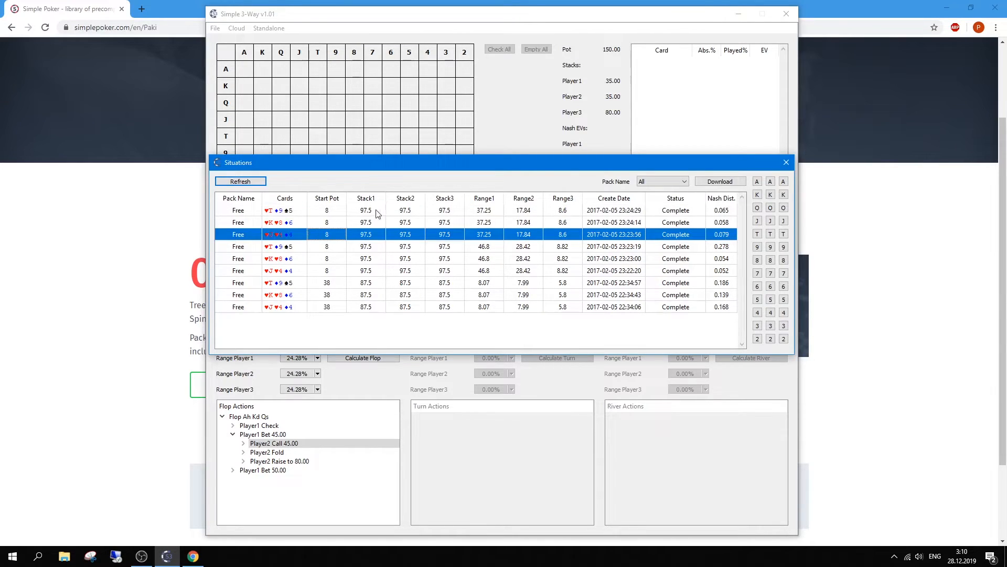
left_click(733, 181)
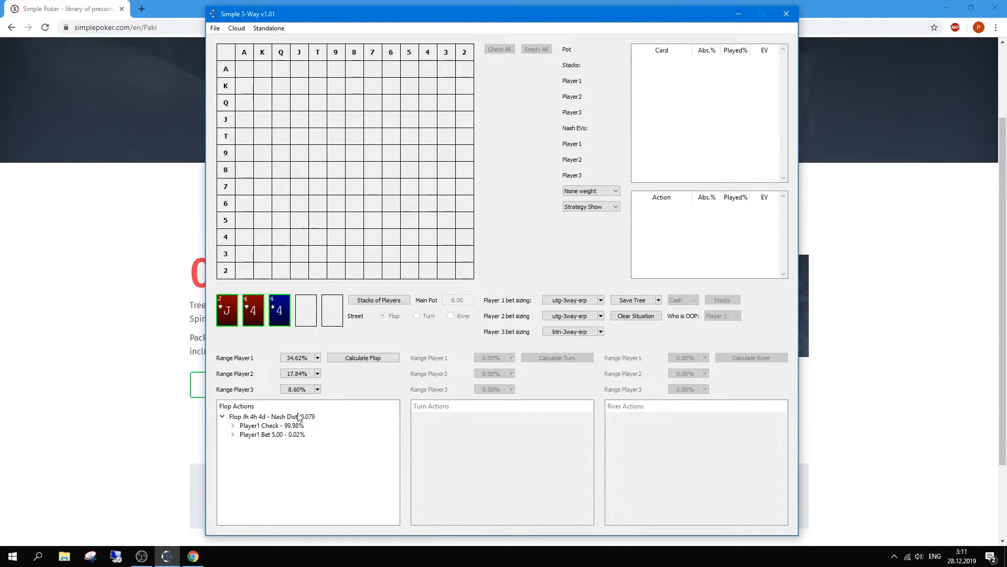
Step: Browse Player1's check and Bet 5.00 lines to view Player2's strategy after a check
double_click(260, 425)
left_click(259, 435)
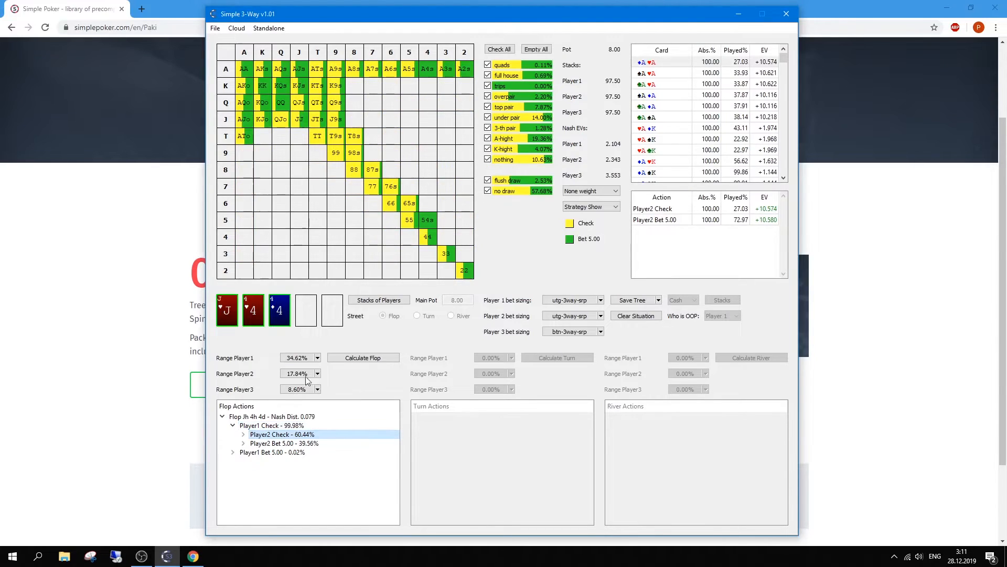
left_click(266, 426)
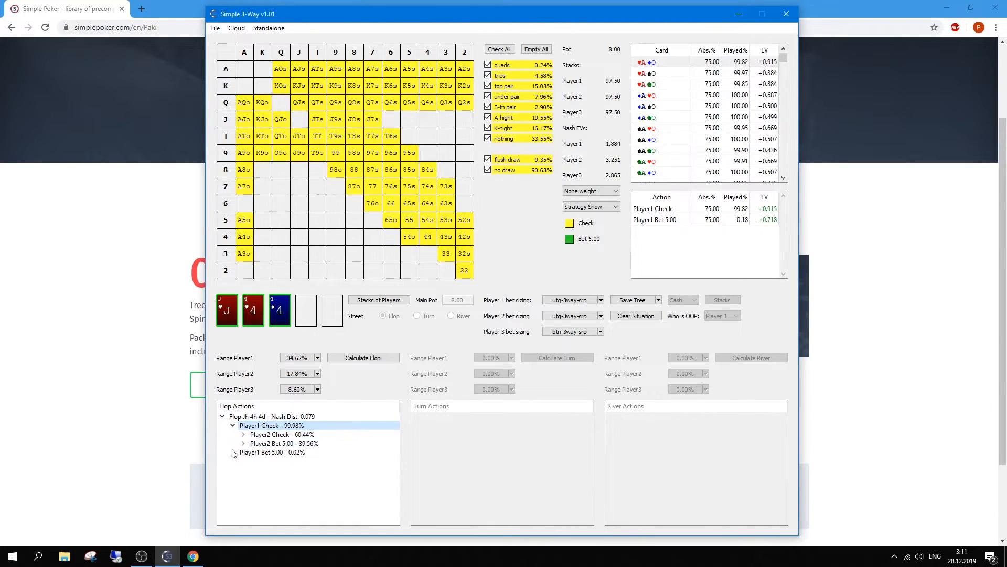
left_click(232, 452)
left_click(233, 451)
left_click(233, 425)
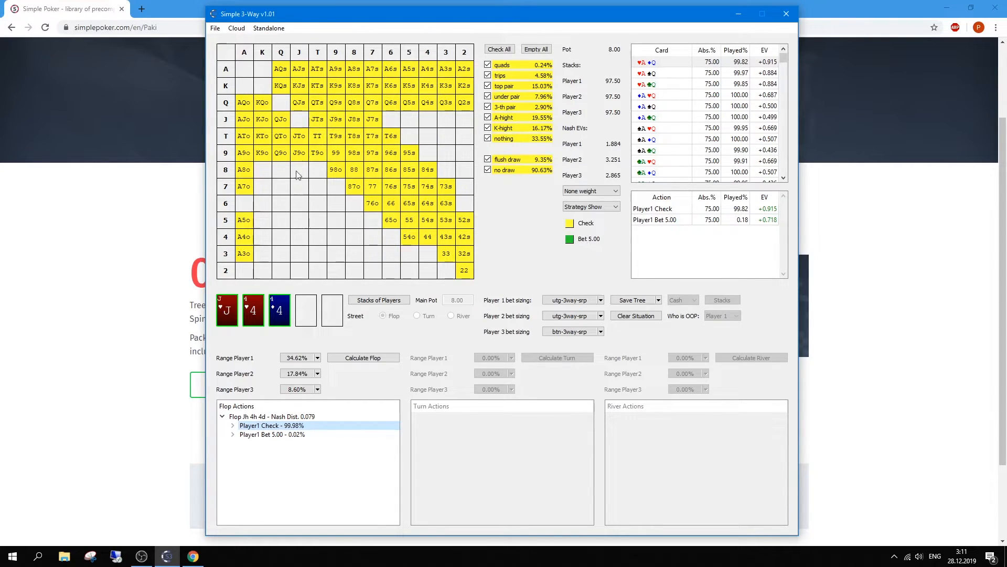
left_click(232, 426)
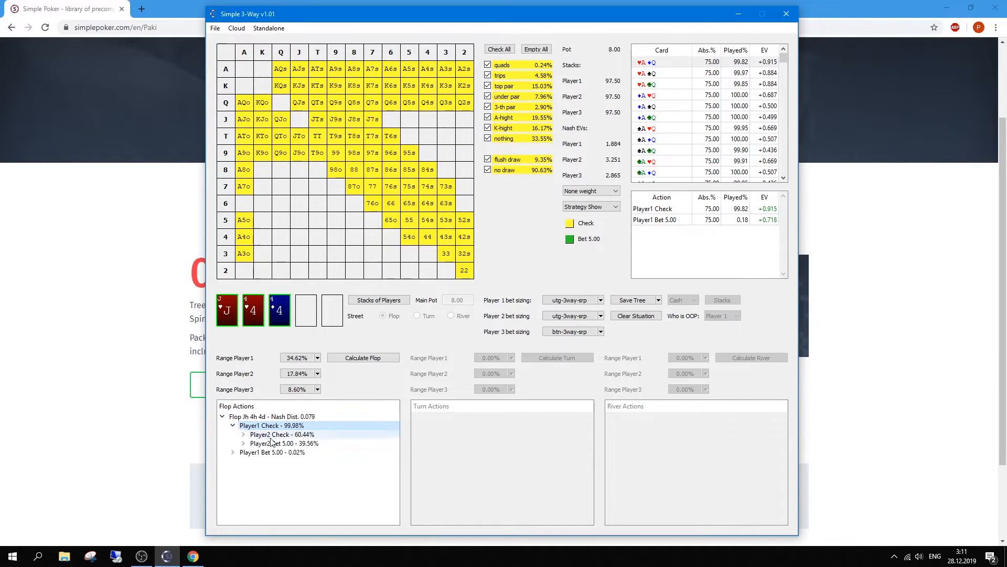
left_click(273, 434)
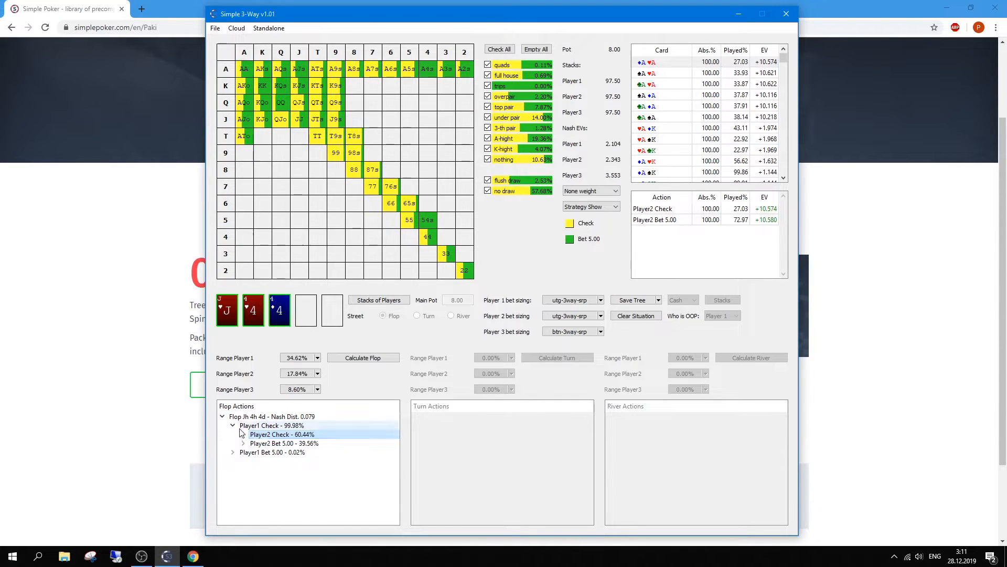
Step: Inspect the KJs combos' EVs and per-combo action stats
left_click(300, 86)
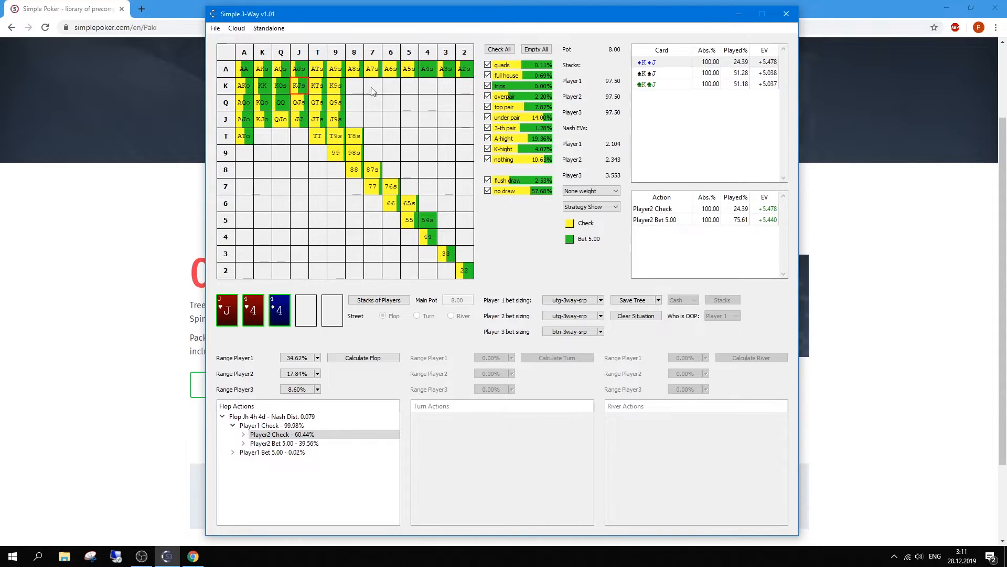
left_click(671, 73)
left_click(671, 84)
left_click(670, 74)
left_click(669, 63)
left_click(668, 73)
left_click(668, 84)
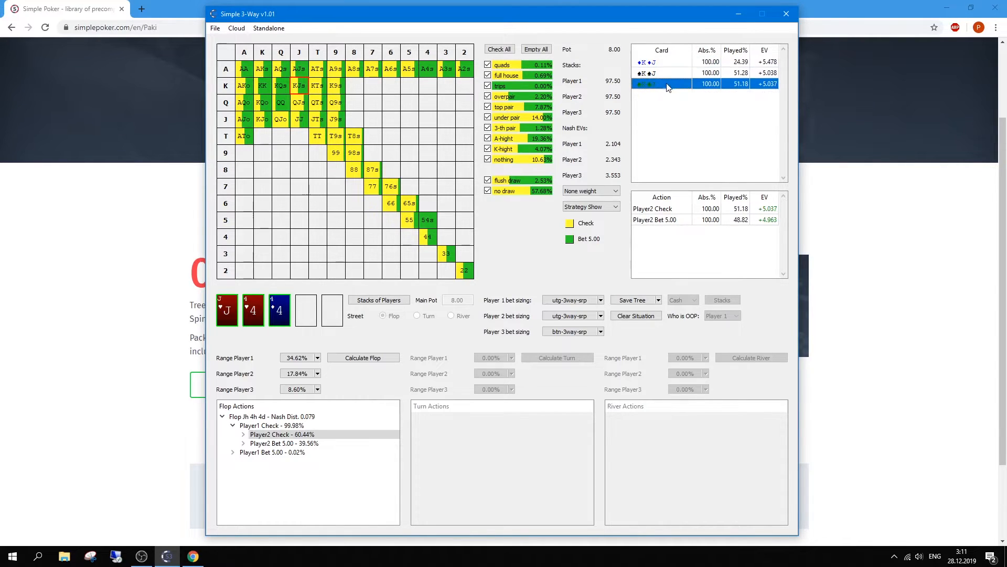
left_click(665, 74)
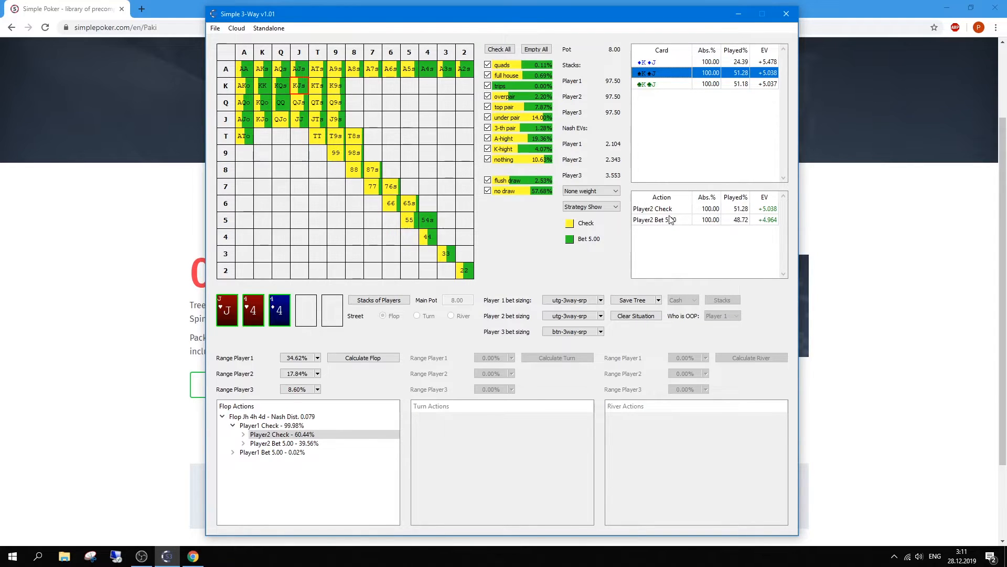
Step: Follow the double-check line to Player3's check or Bet 3.20 strategy and open the turn picker
double_click(278, 434)
left_click(267, 444)
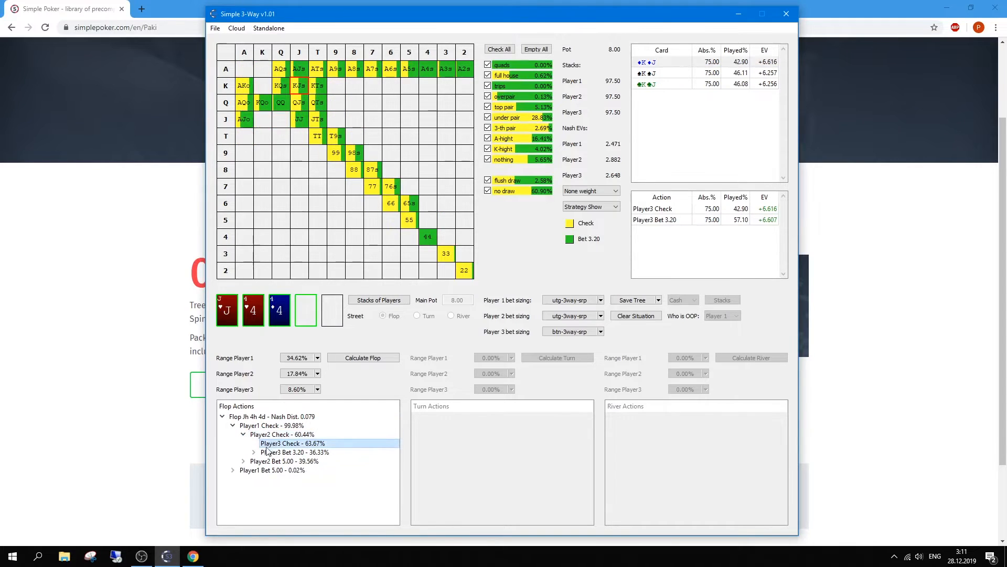
double_click(270, 452)
left_click(286, 461)
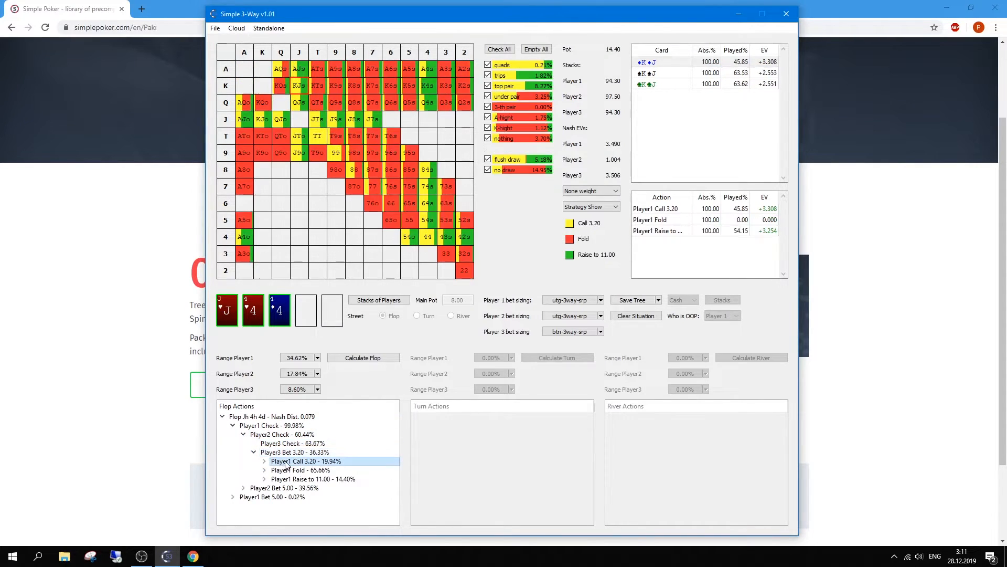
left_click(264, 470)
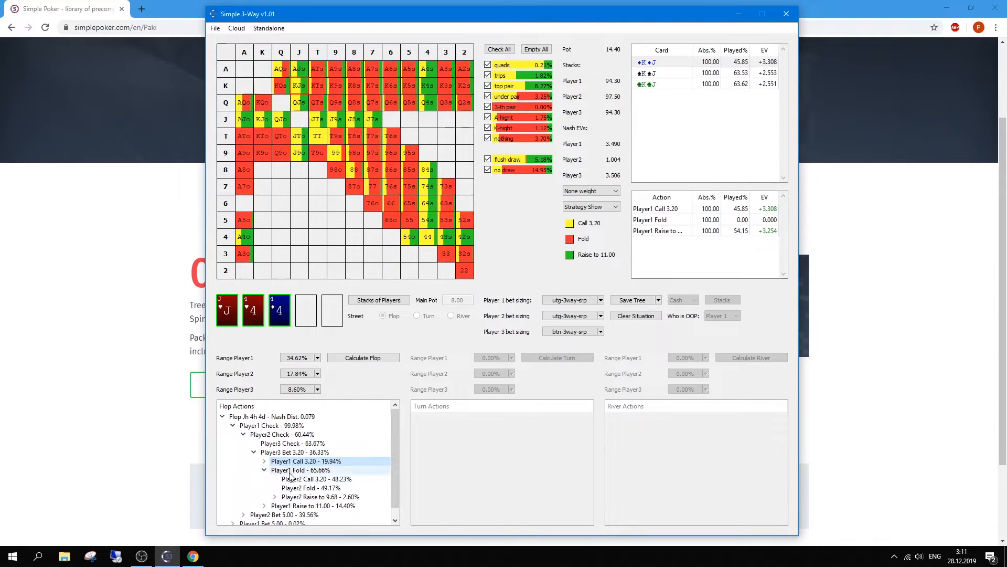
left_click(290, 471)
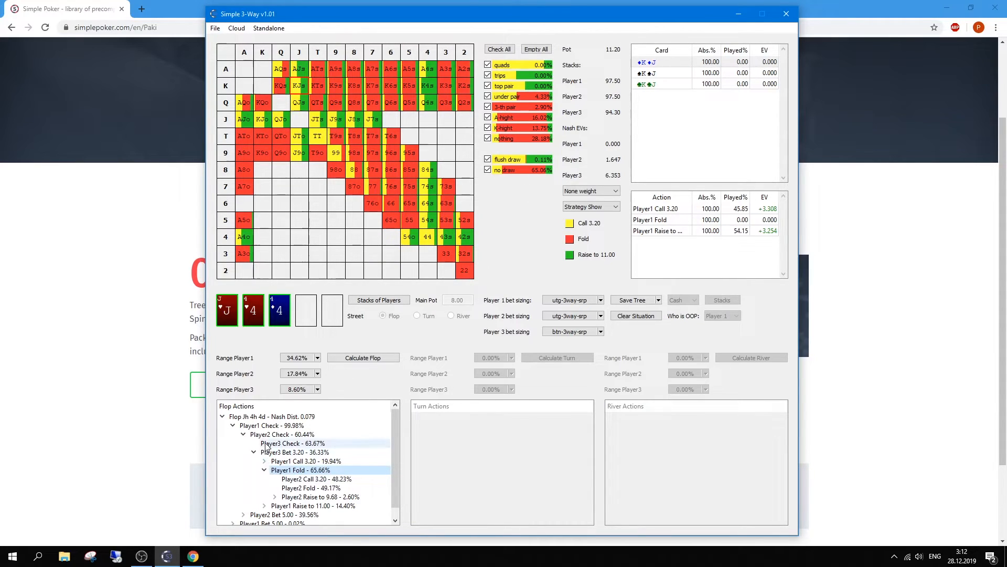
left_click(351, 445)
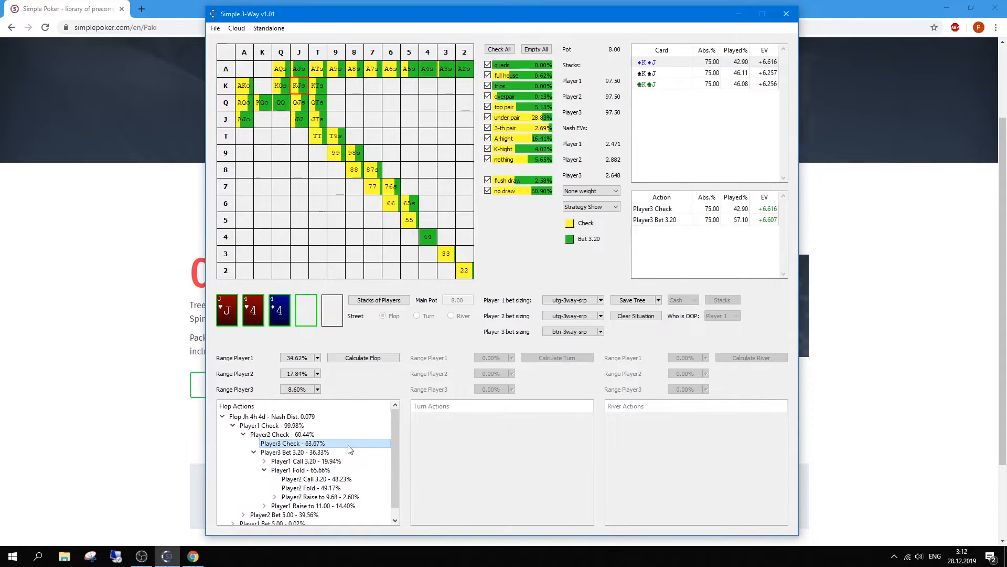
left_click(313, 317)
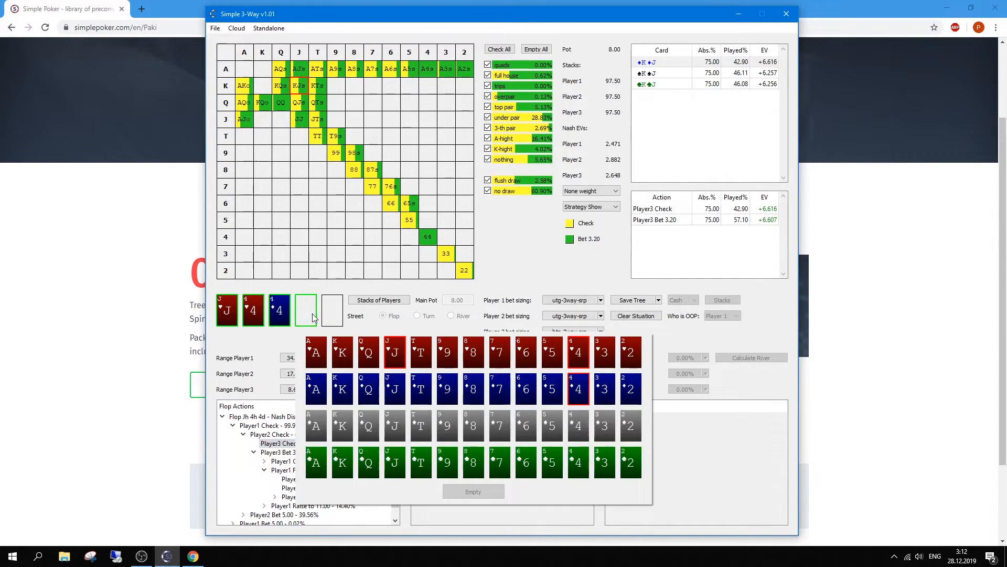
Step: Deal the 9♦ turn and download its precomputed turn solution
left_click(444, 395)
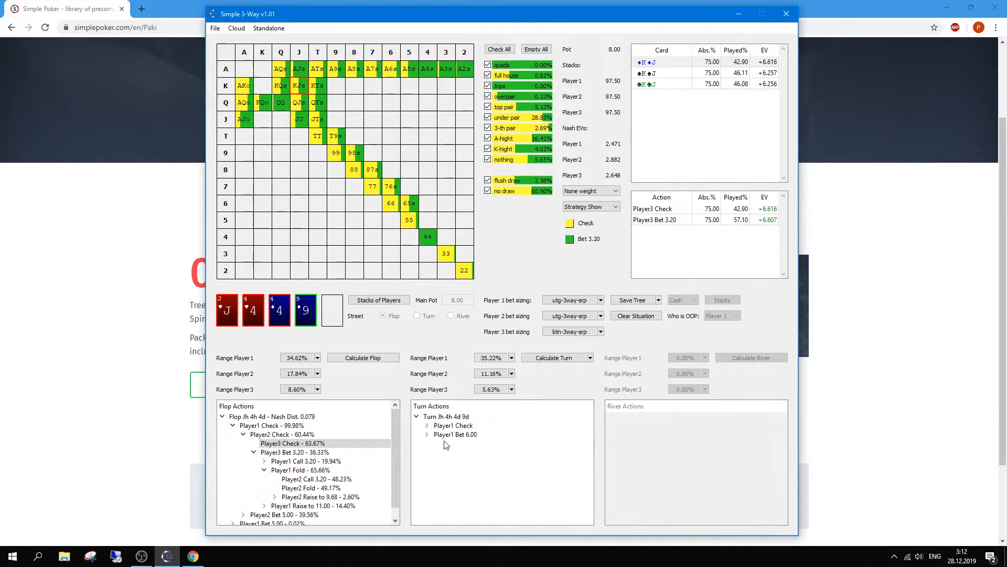
left_click(591, 358)
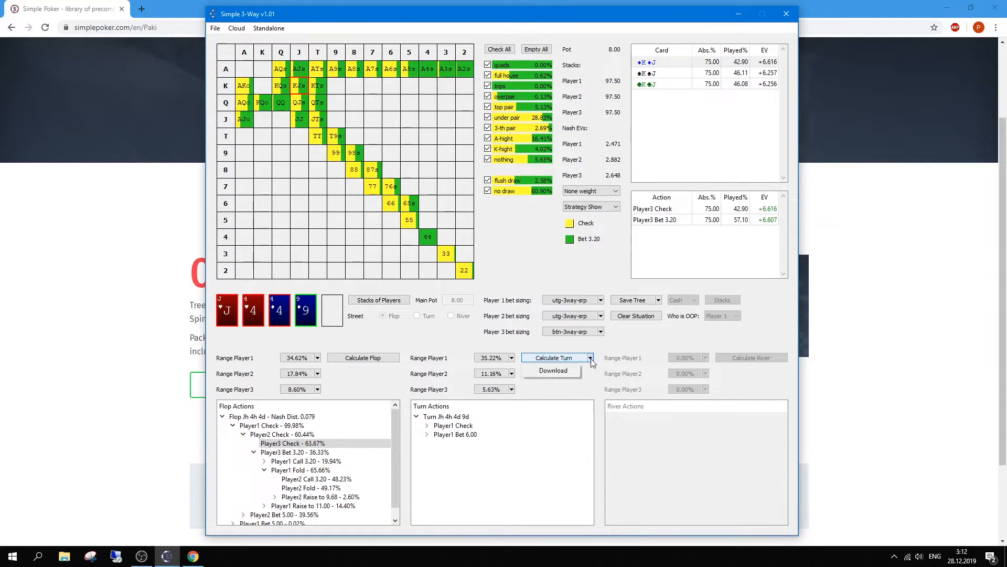
left_click(565, 372)
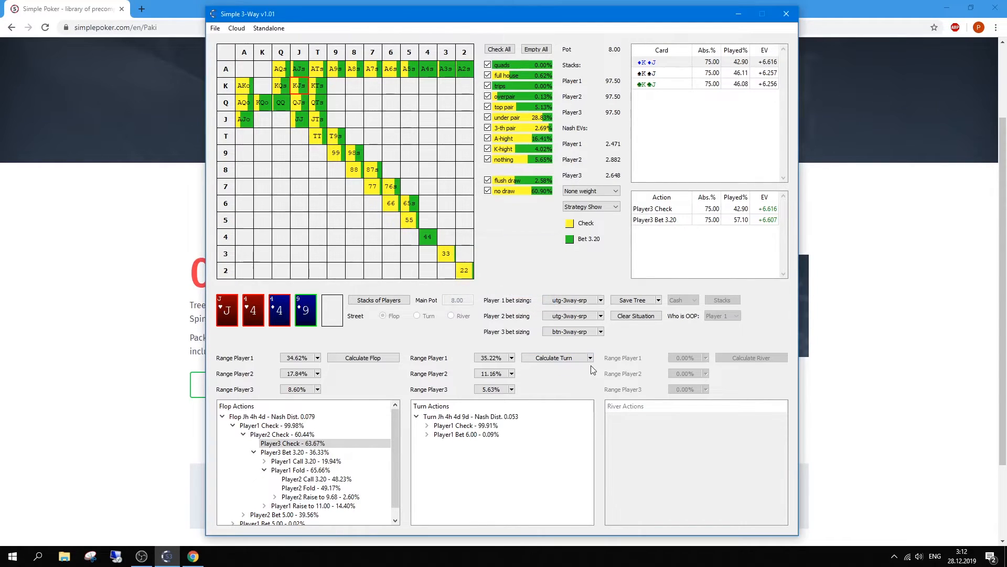
Step: Browse the turn tree through two checks to Player3's check and 4.00 bet strategies
left_click(425, 427)
left_click(427, 425)
left_click(462, 435)
left_click(438, 435)
left_click(459, 452)
left_click(449, 461)
left_click(472, 452)
left_click(467, 444)
left_click(459, 426)
left_click(456, 444)
left_click(457, 453)
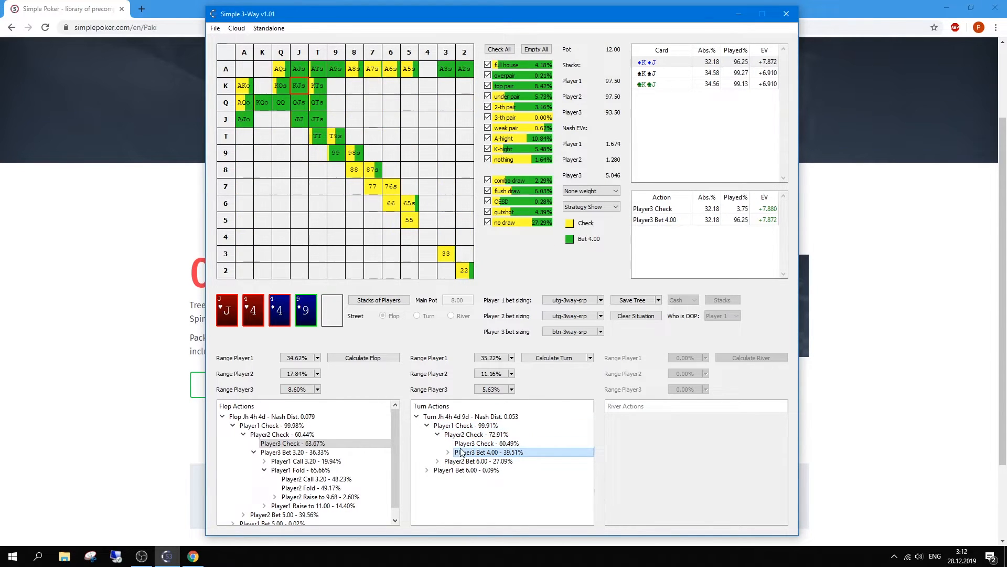
left_click(462, 444)
Step: Deal the 3♥ river and view Player1's river check node
left_click(332, 318)
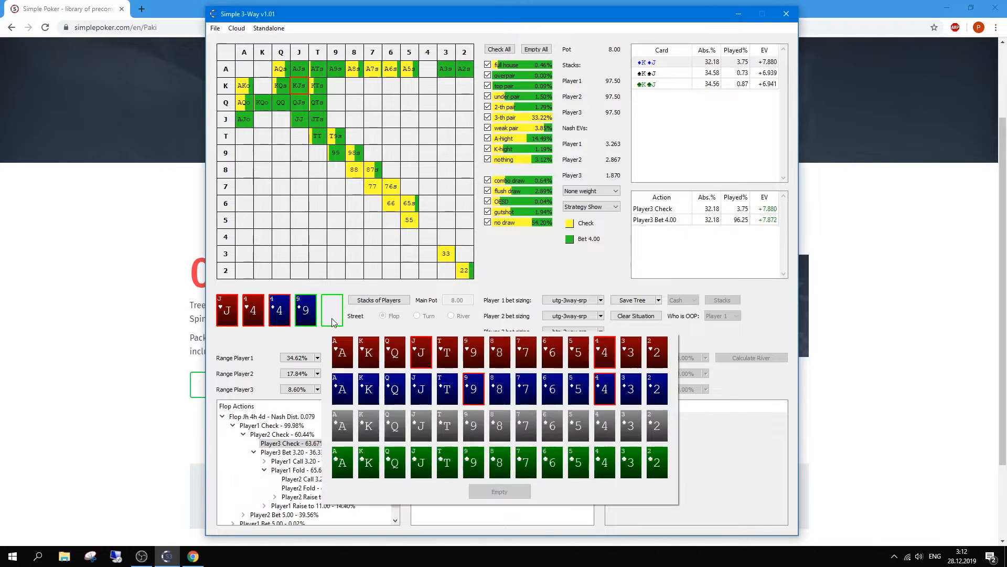
left_click(640, 363)
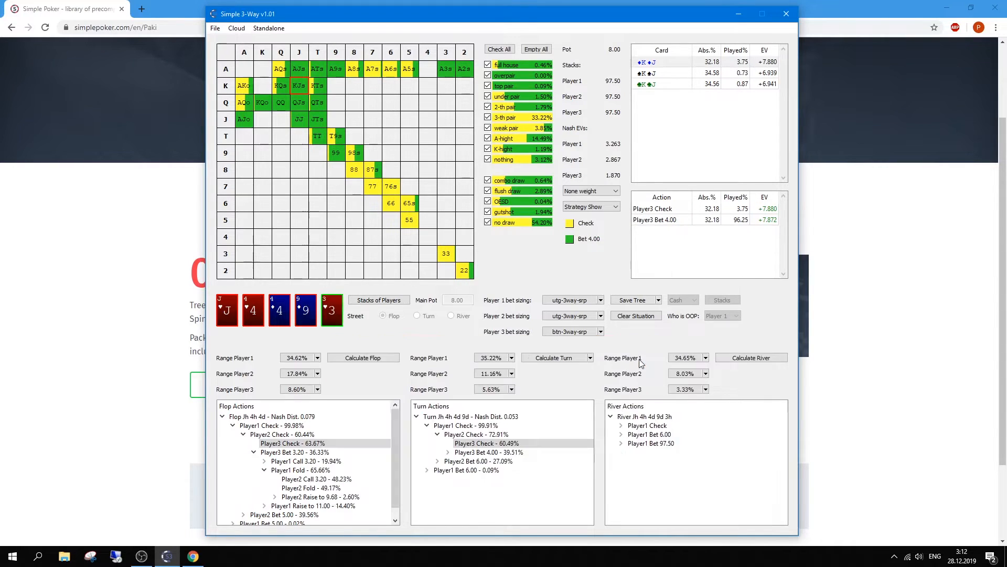
left_click(640, 426)
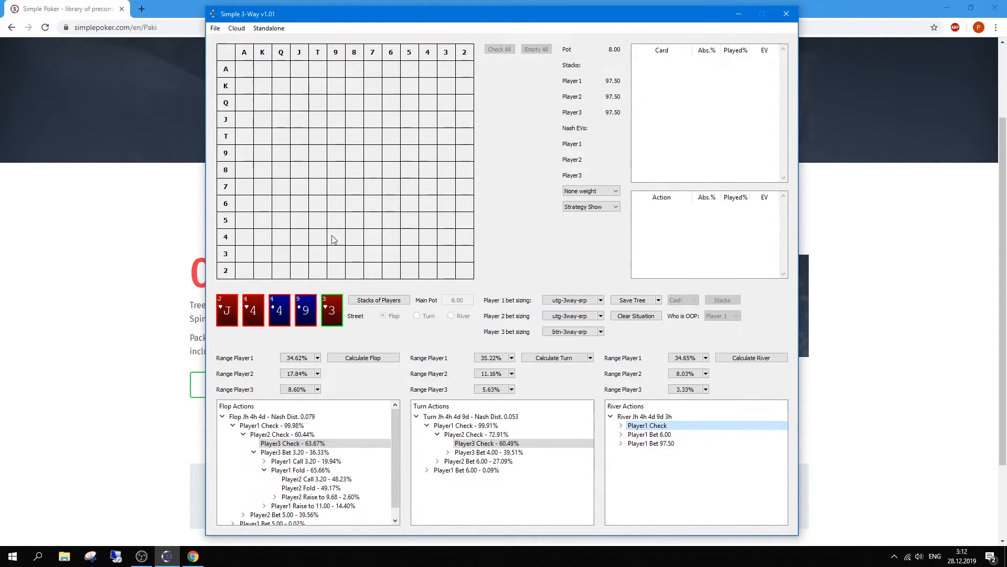
left_click(268, 30)
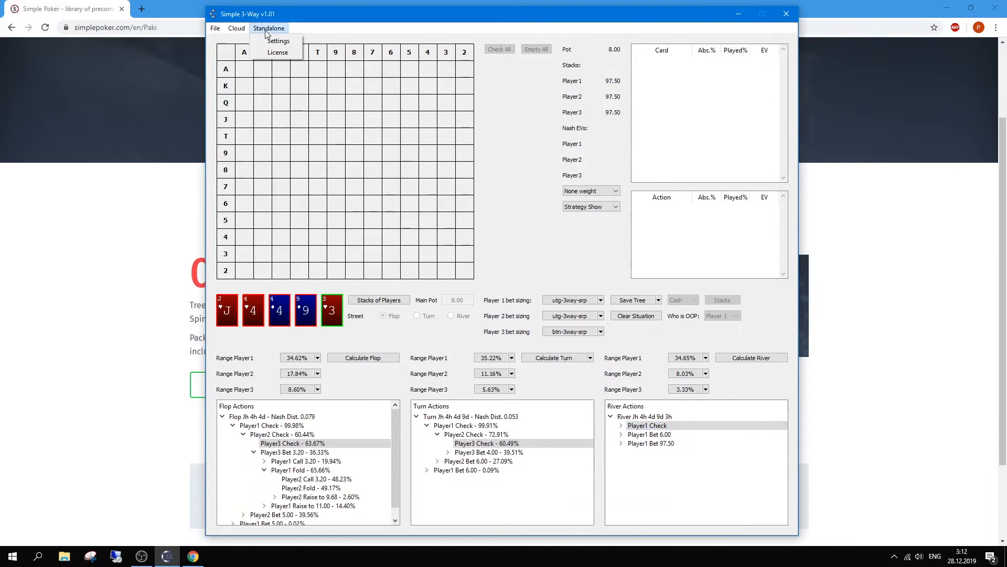
left_click(278, 41)
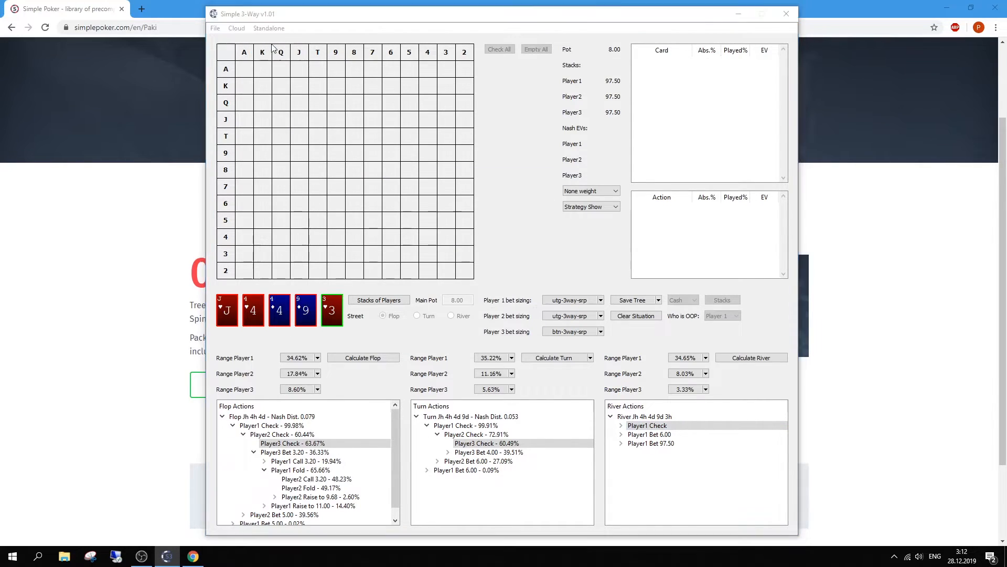
left_click(496, 240)
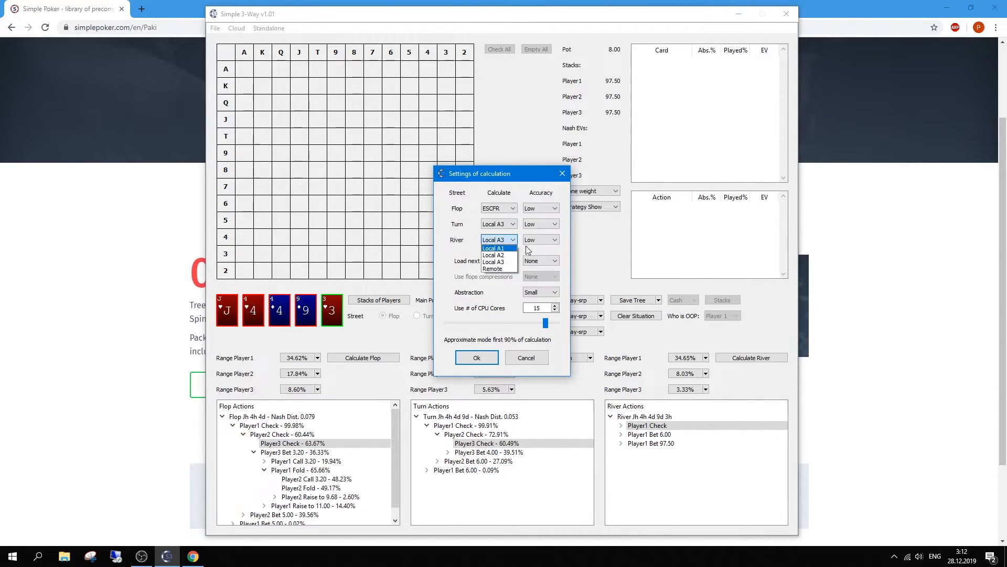
left_click(497, 269)
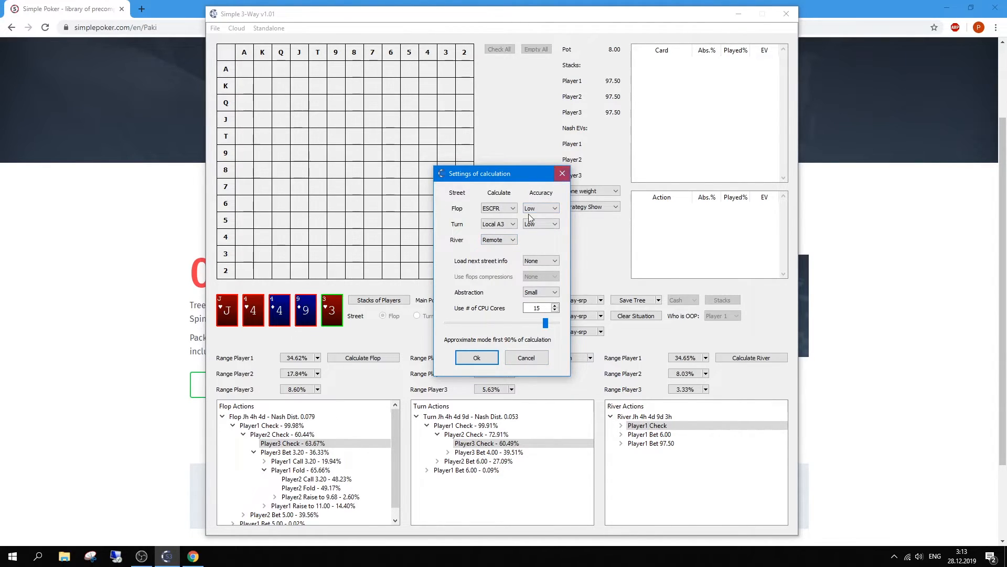
left_click(504, 240)
left_click(508, 261)
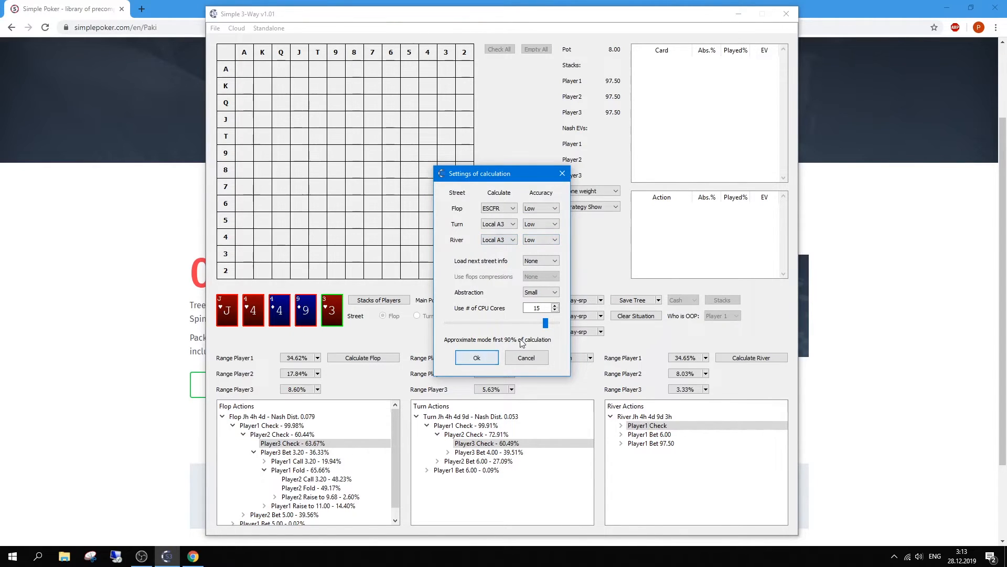
Step: Solve the 3♥ river and review Player1's check 66.05% and Bet 6.00 33.95%
left_click(477, 359)
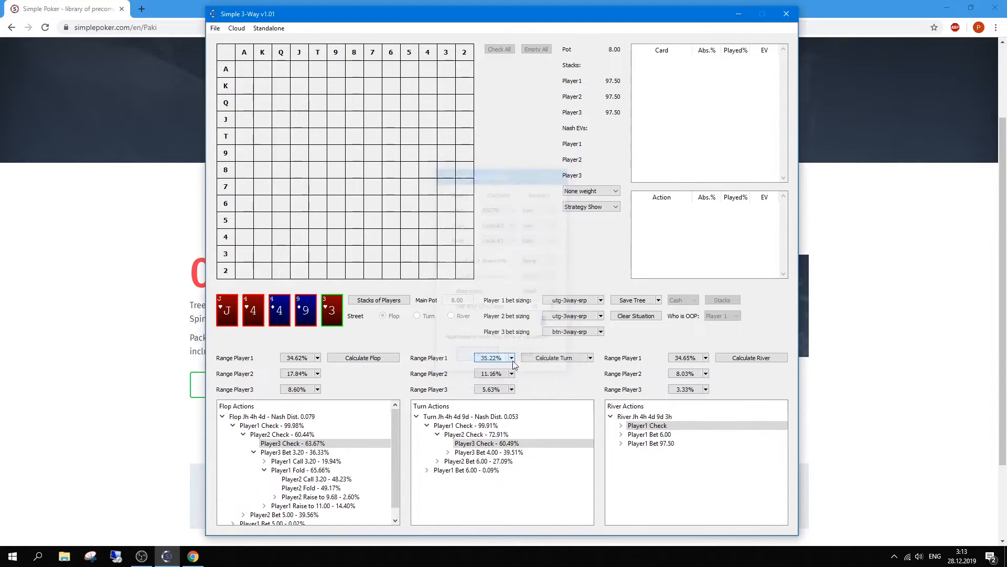
left_click(729, 358)
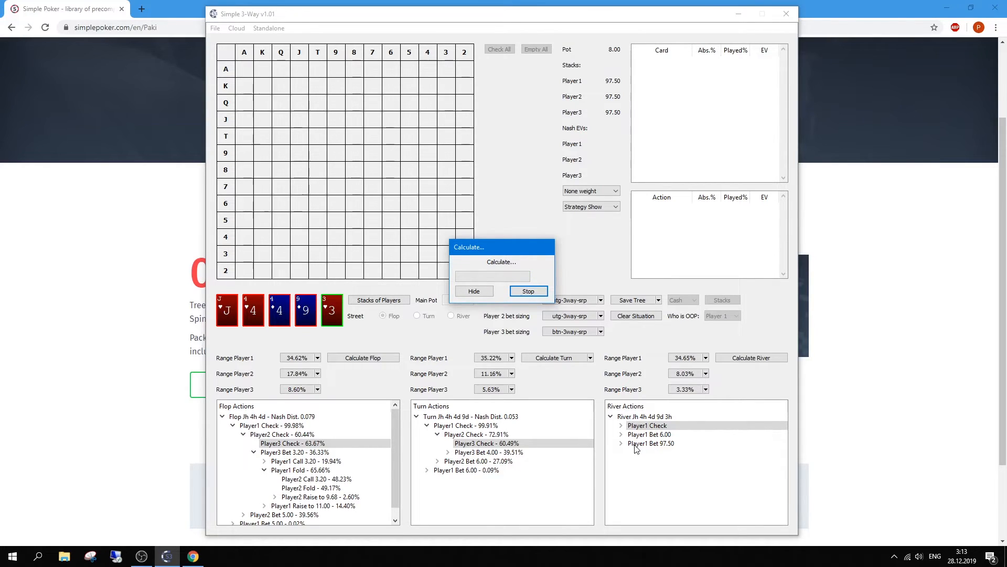
left_click(648, 435)
left_click(682, 425)
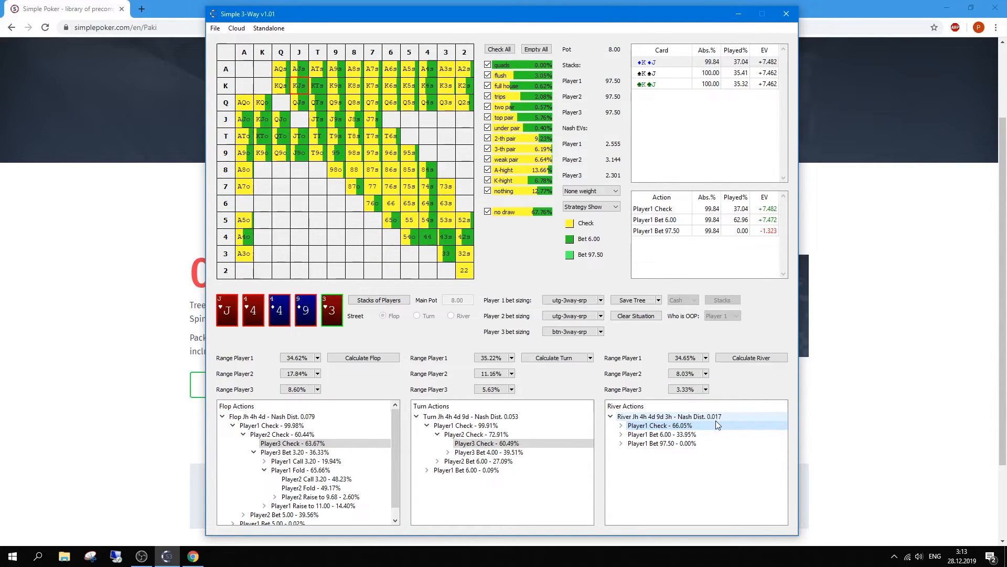
Step: Explore the river lines past two checks to Player3's 97.50 bet and Player1's call/fold responses
left_click(621, 426)
left_click(650, 434)
left_click(631, 434)
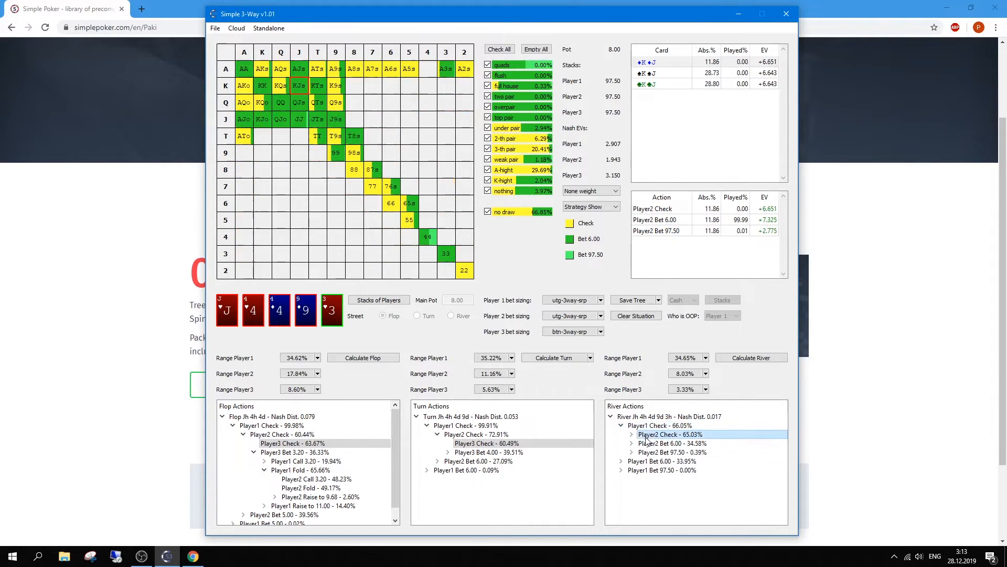
left_click(650, 444)
left_click(659, 461)
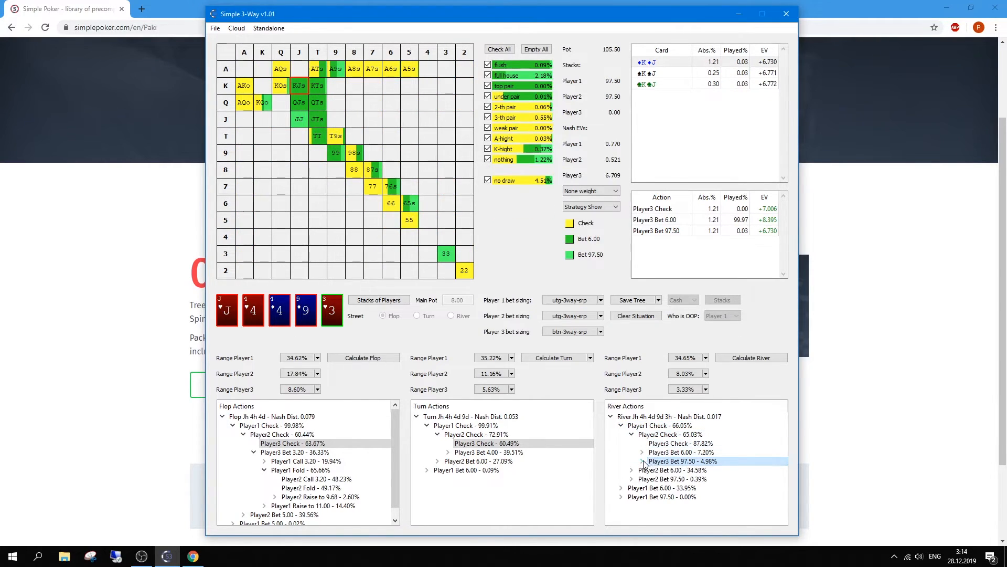
left_click(642, 460)
left_click(656, 470)
left_click(679, 479)
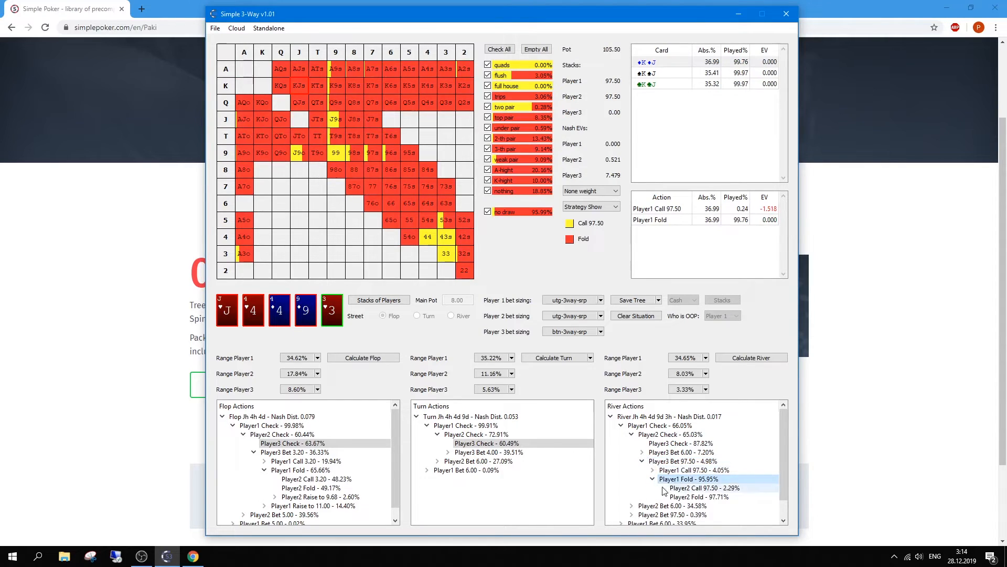
Step: Return to Player1's turn check strategy at 99.84% and open the cloud options
left_click(459, 425)
left_click(236, 28)
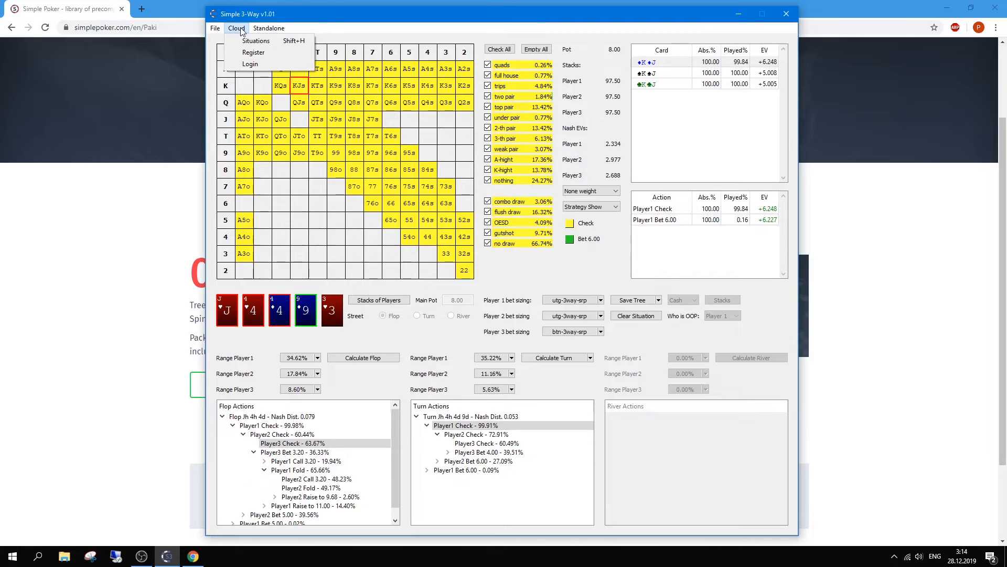
mouse_move(268, 28)
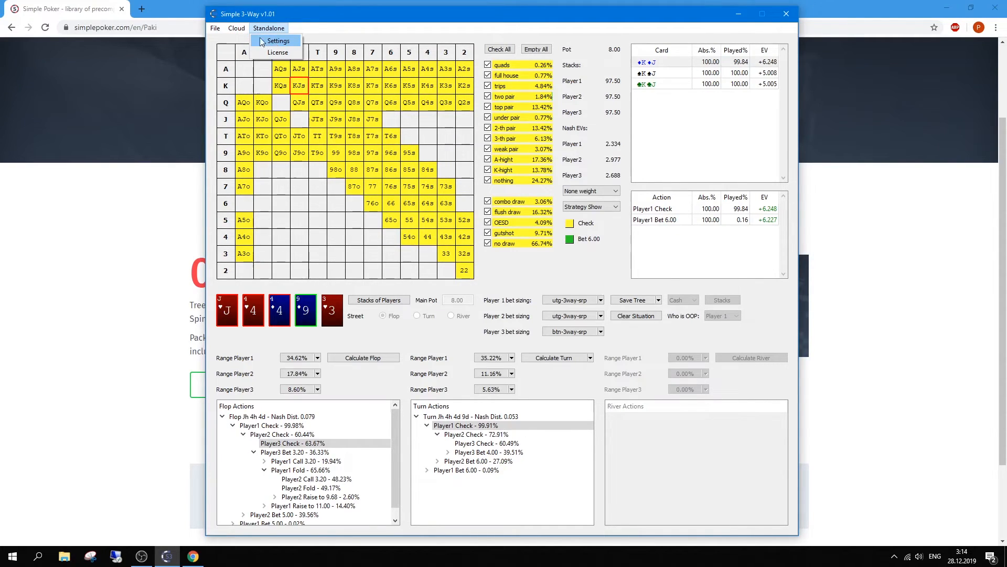
mouse_move(237, 28)
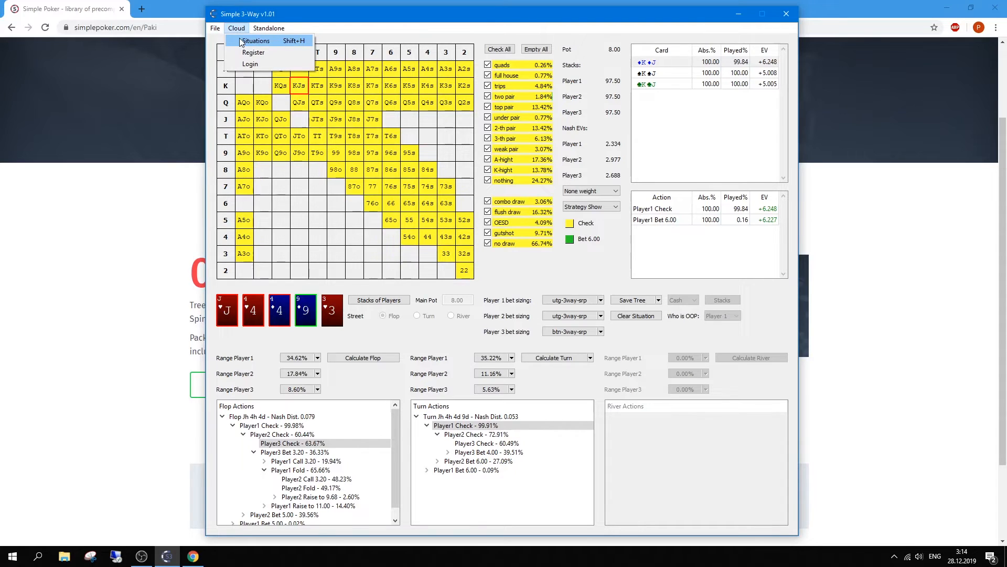
left_click(265, 41)
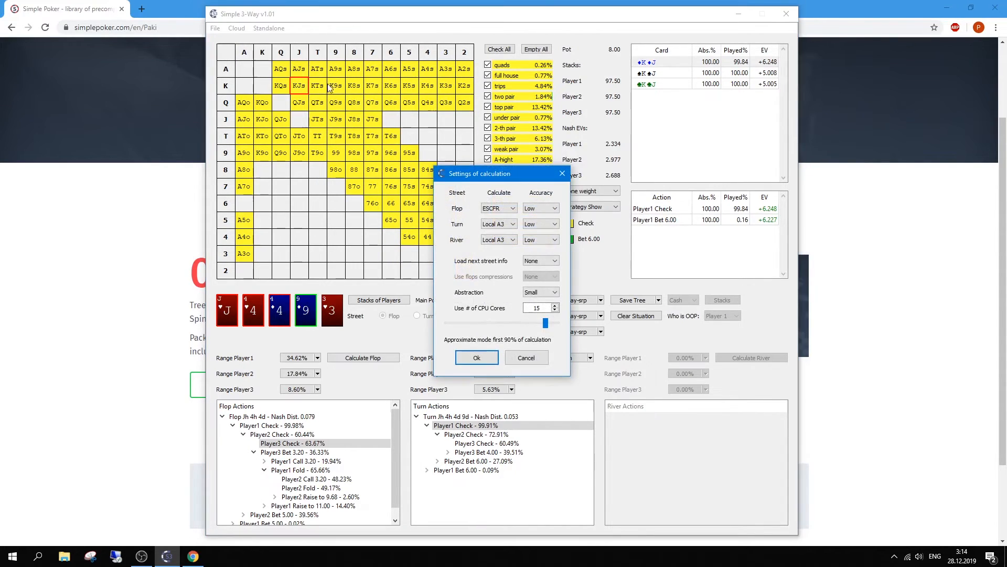
left_click(496, 209)
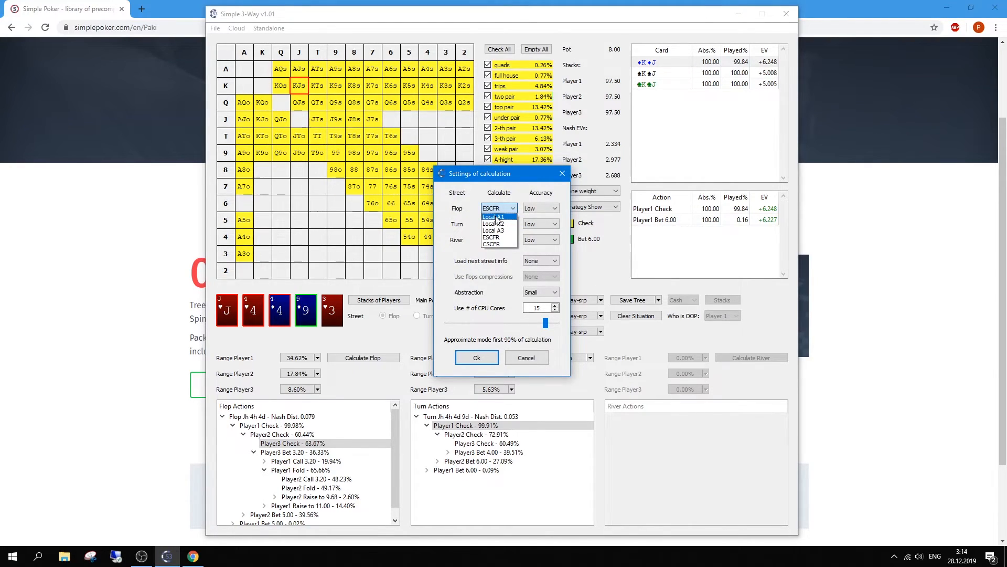
left_click(493, 237)
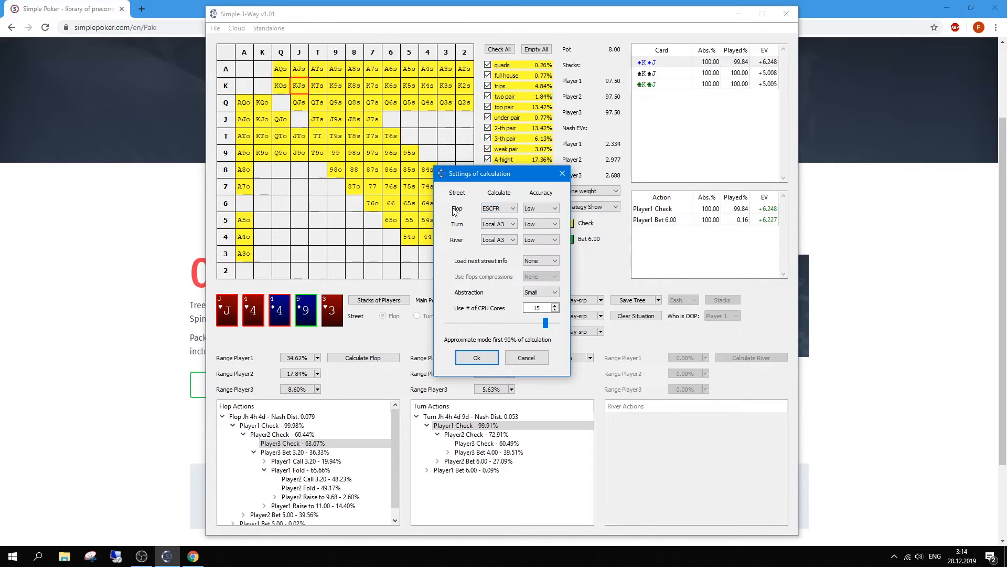
left_click(540, 293)
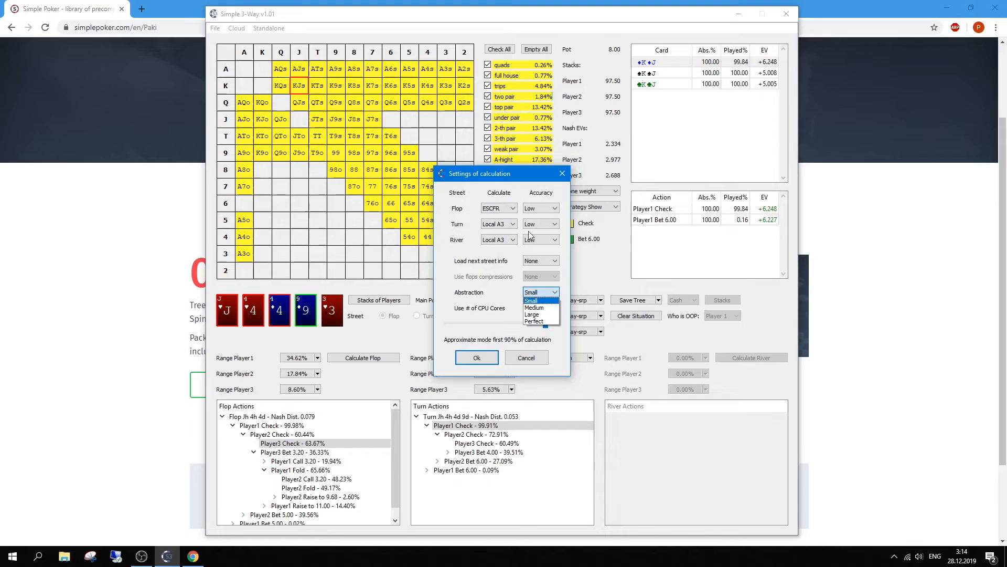
left_click(537, 208)
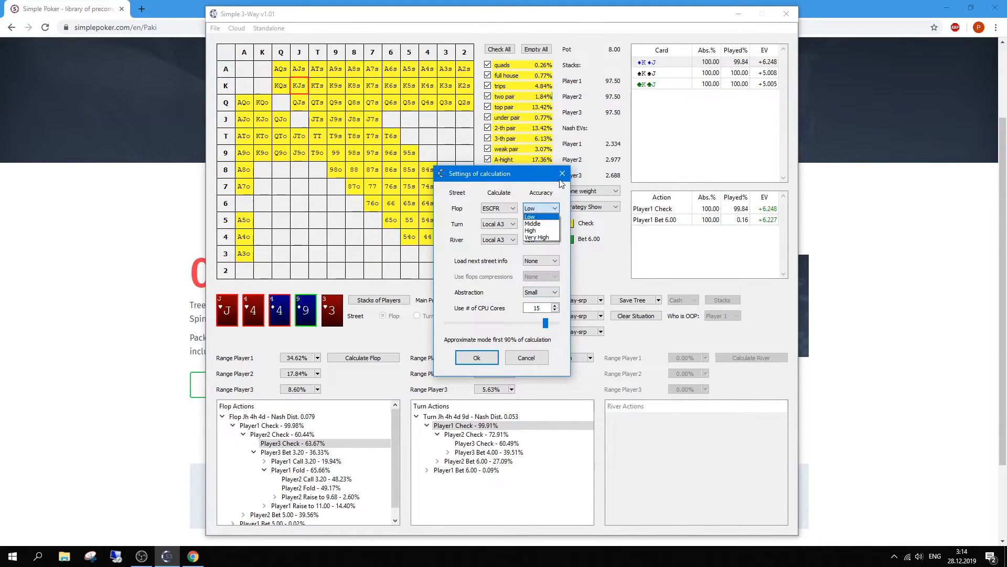
left_click(523, 203)
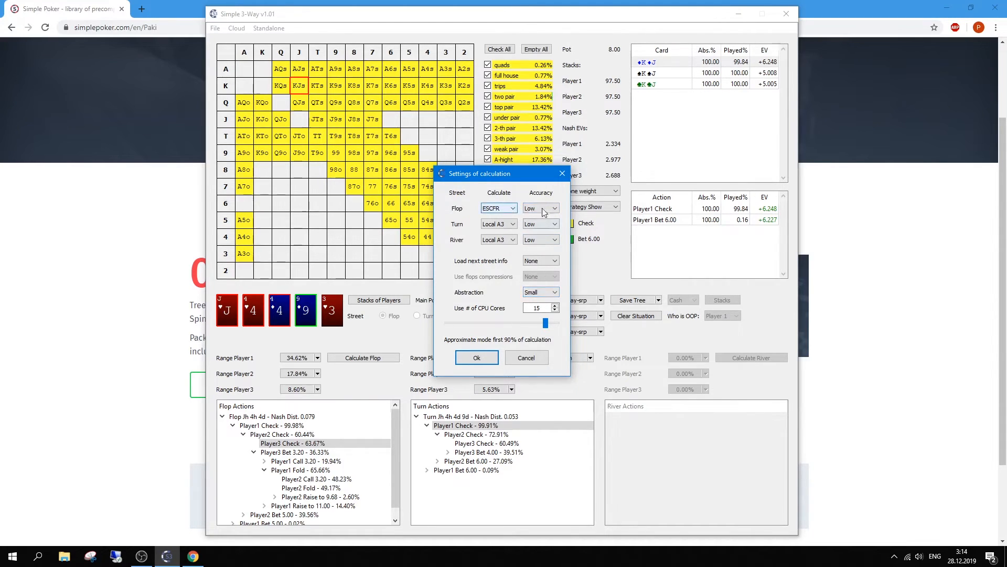
left_click(537, 294)
left_click(536, 299)
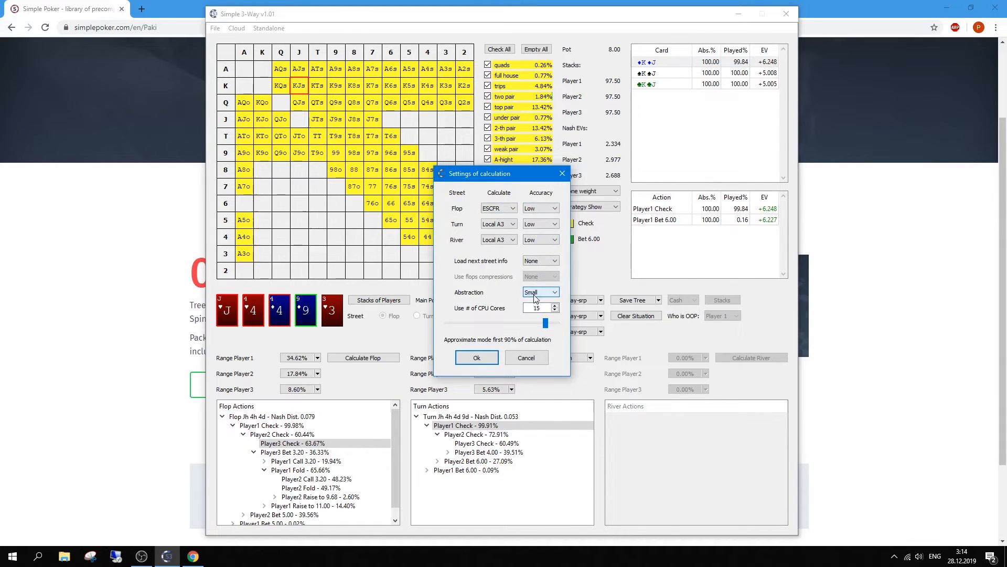
left_click(477, 358)
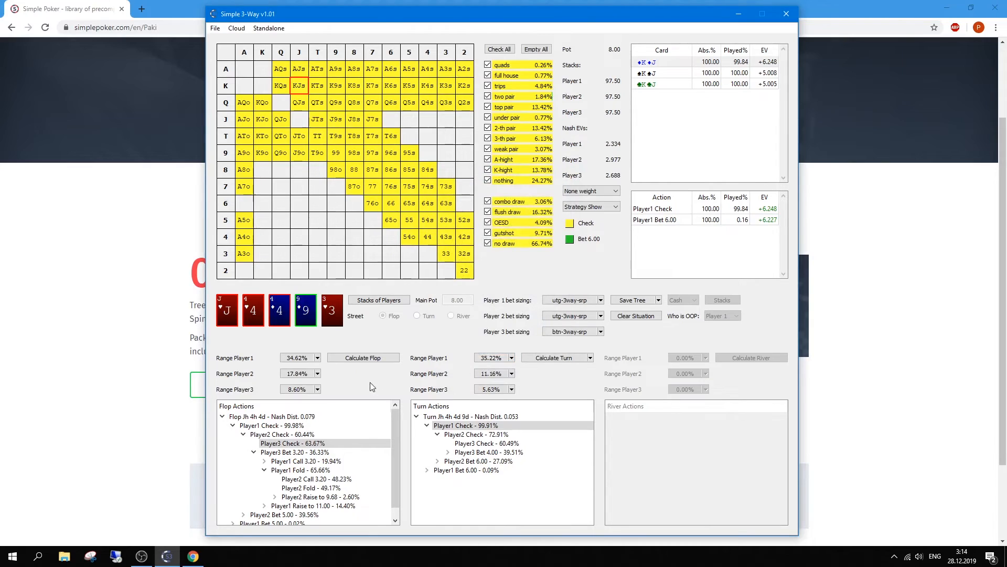
Step: Show Player2's flop strategy after Player1 checks in the Flop Actions tree
left_click(233, 426)
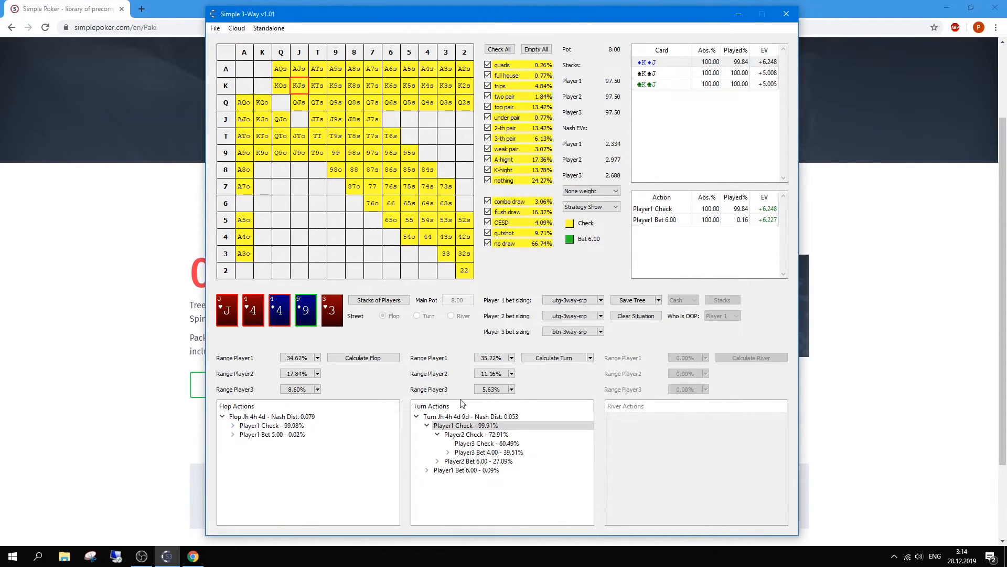
left_click(244, 426)
left_click(232, 425)
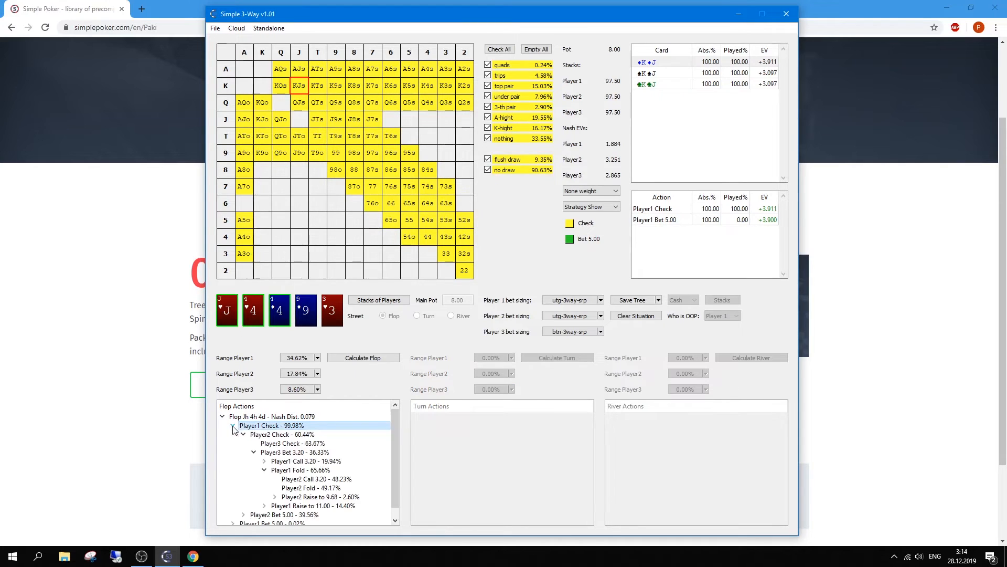
double_click(262, 435)
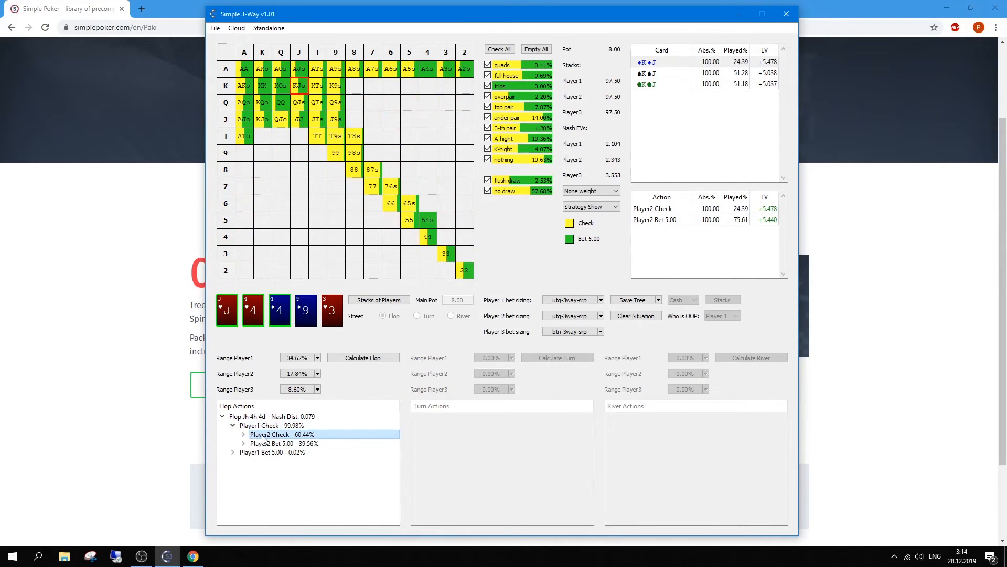
Step: Launch a second Simple 3-Way from the taskbar, dismiss Login, and place the windows side by side
right_click(167, 556)
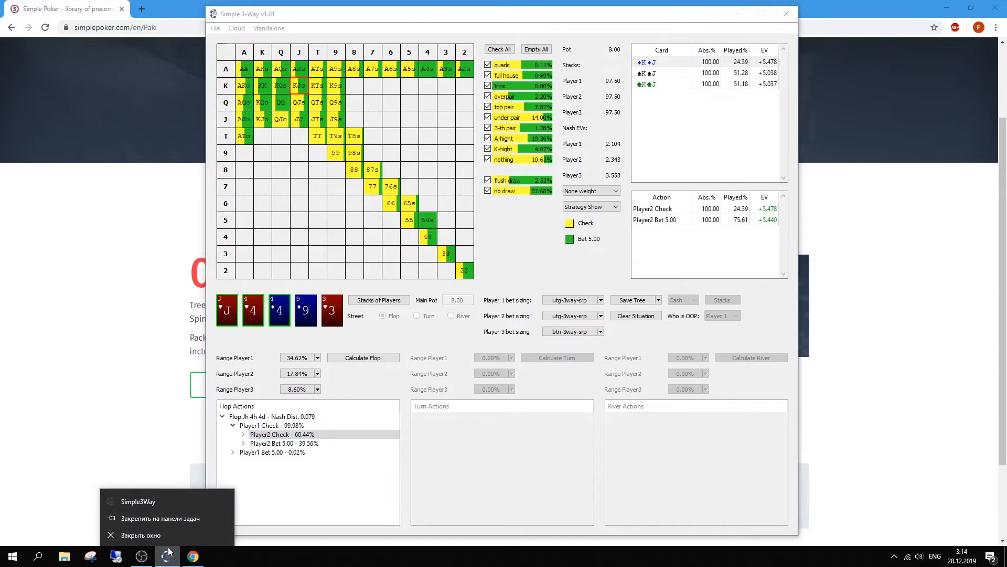
left_click(170, 502)
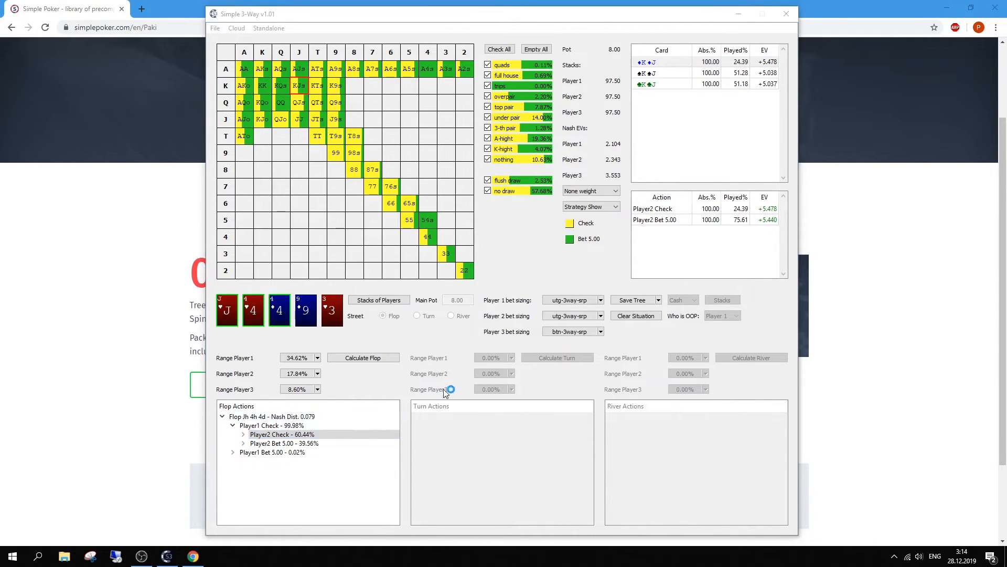
left_click(558, 214)
left_click_drag(378, 14, 586, 29)
left_click_drag(367, 22, 167, 20)
left_click(633, 188)
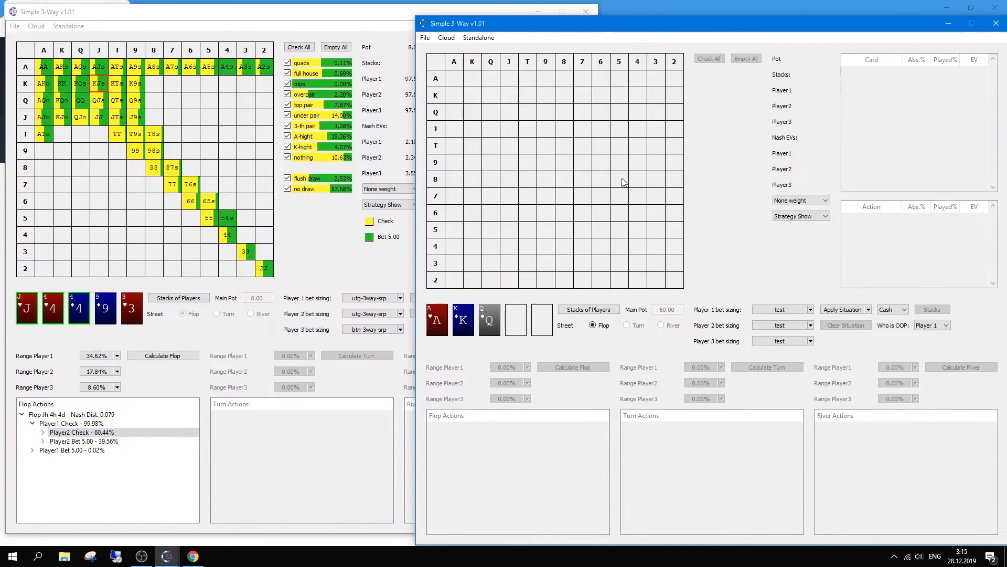
left_click(426, 37)
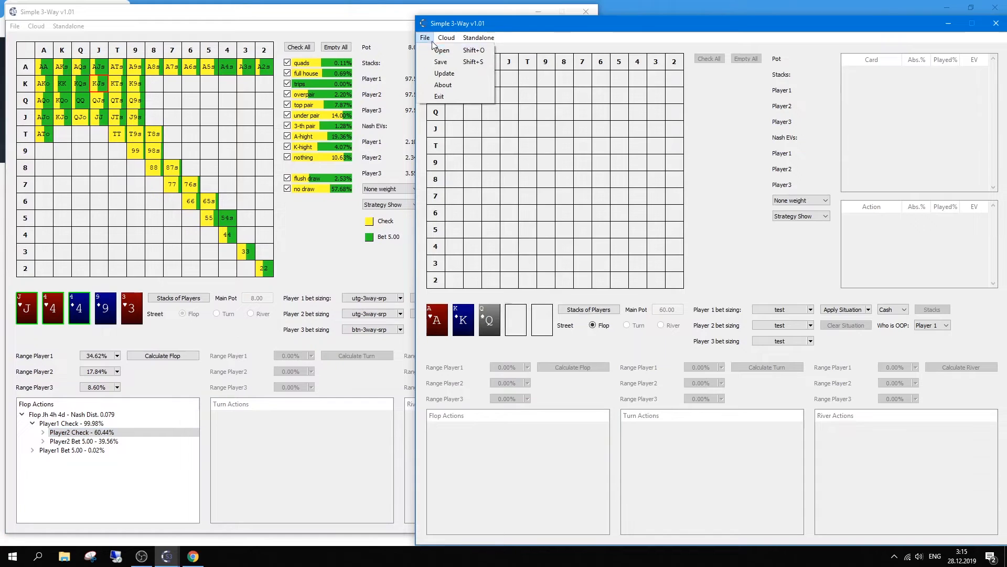
left_click(456, 52)
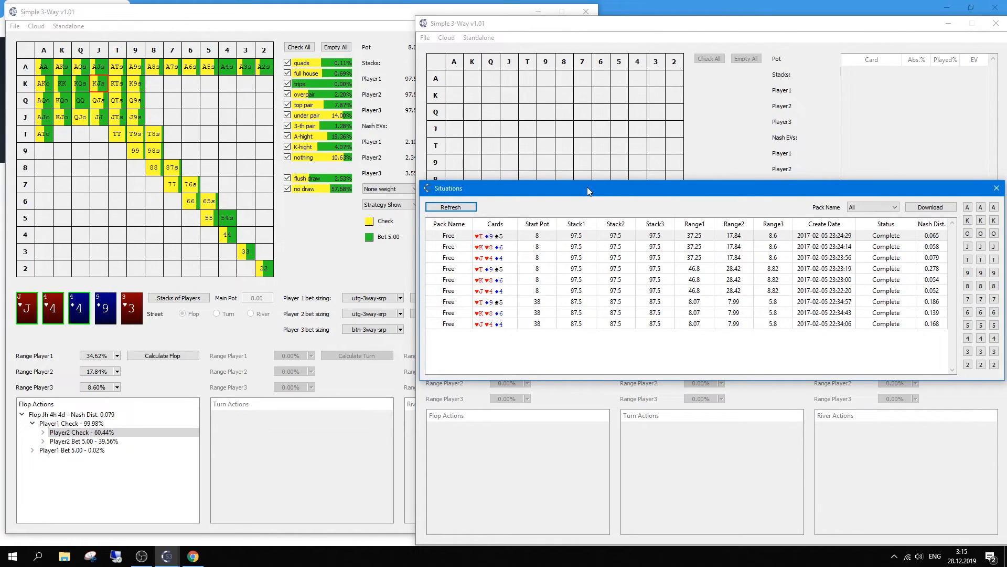
left_click(646, 260)
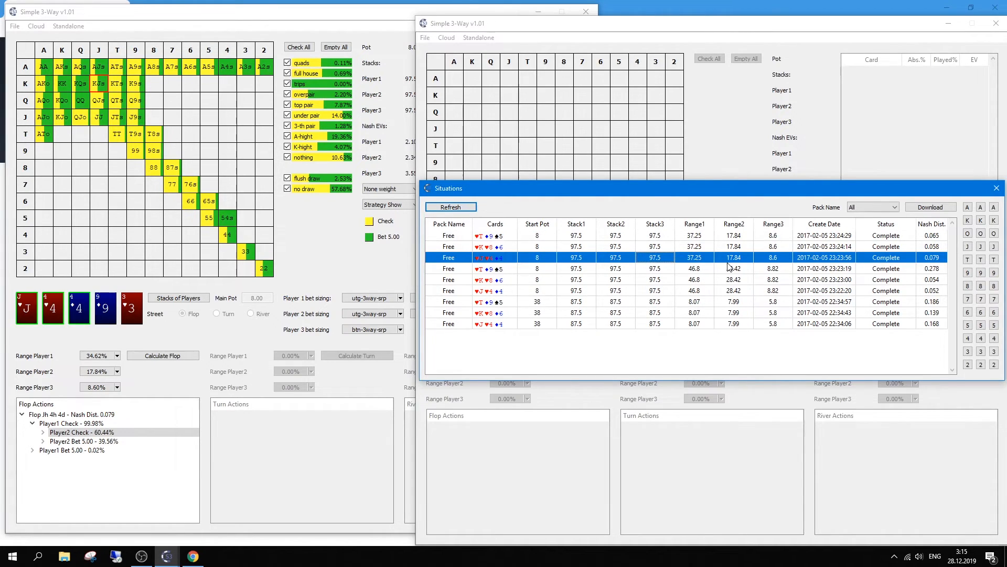
left_click_drag(740, 190, 654, 176)
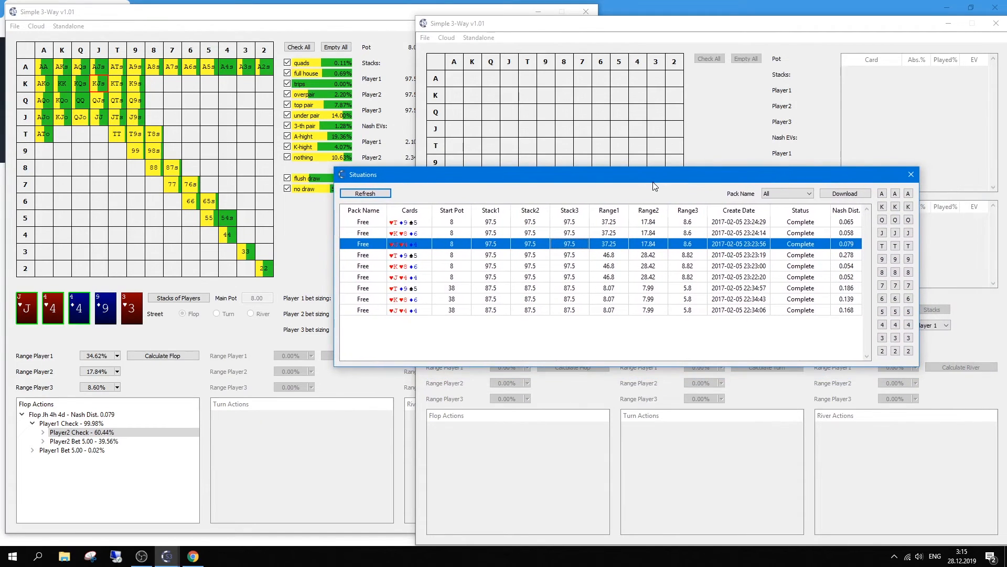
left_click(841, 194)
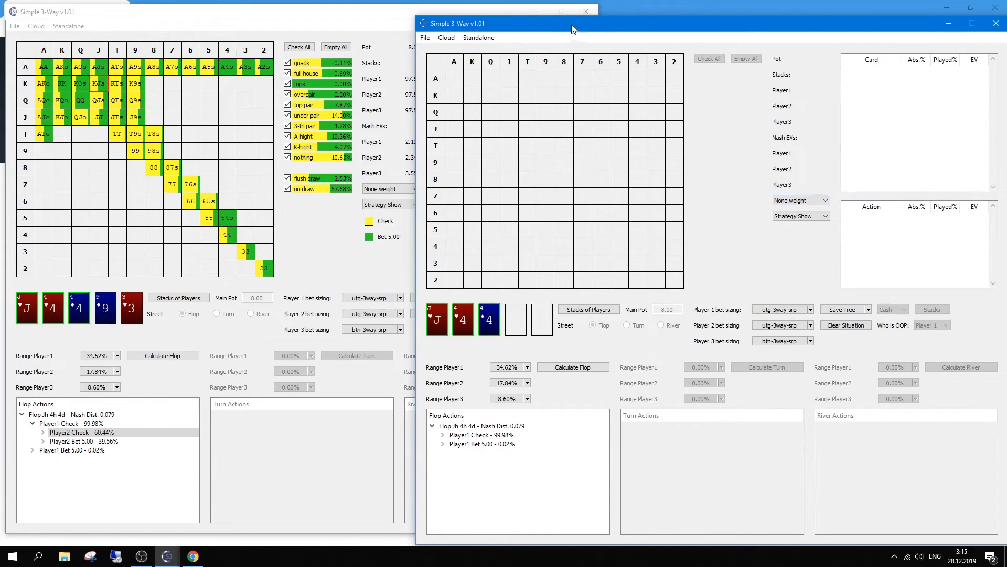
left_click_drag(557, 23, 545, 18)
Step: Leave Standalone Settings unchanged and recalculate the J♥4♥4♦ flop in the right window
left_click(468, 32)
left_click(483, 47)
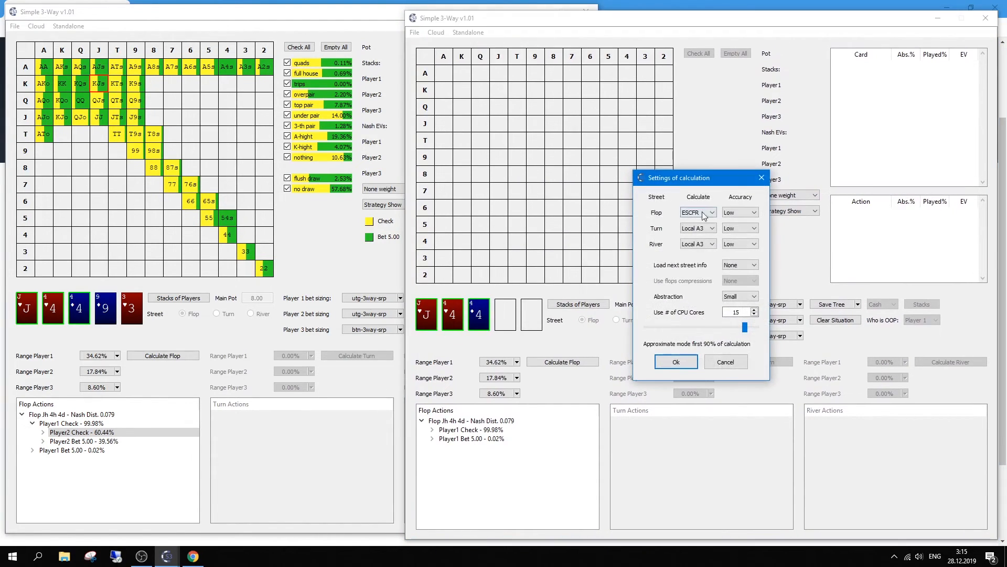
left_click(761, 179)
left_click(559, 367)
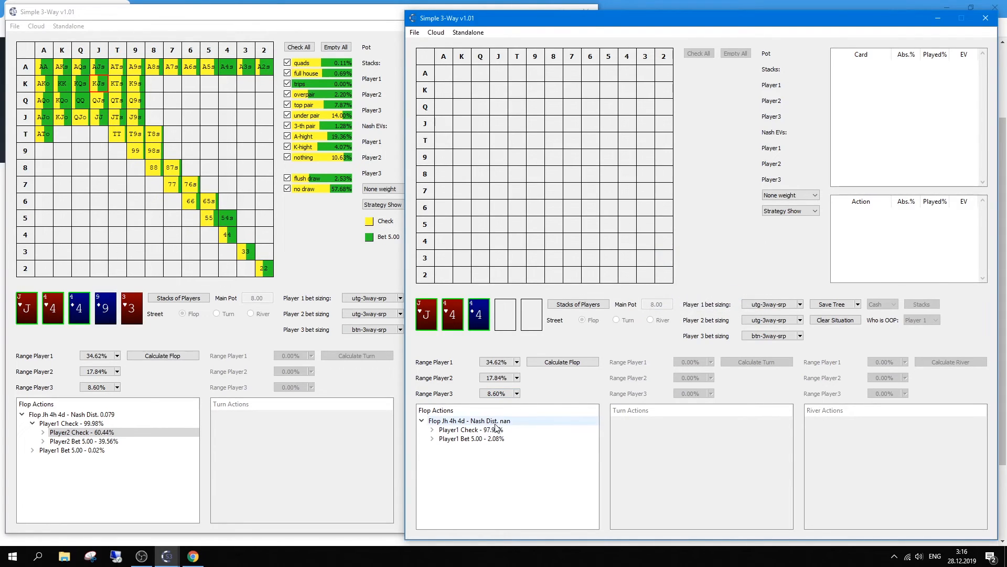
Step: In the right window's new solve, show Player2's strategy after Player1 checks
double_click(450, 433)
left_click(460, 440)
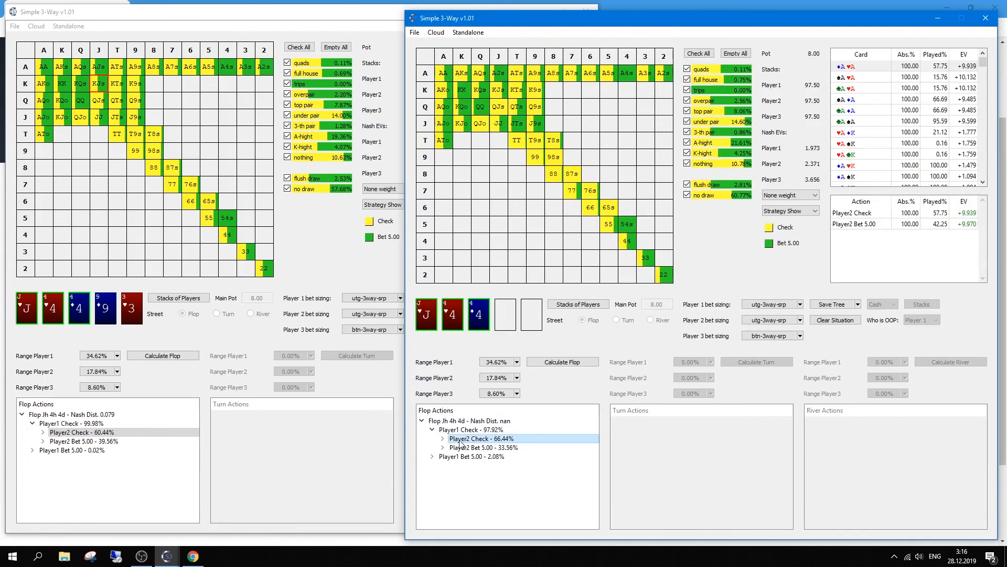
left_click_drag(564, 21, 516, 14)
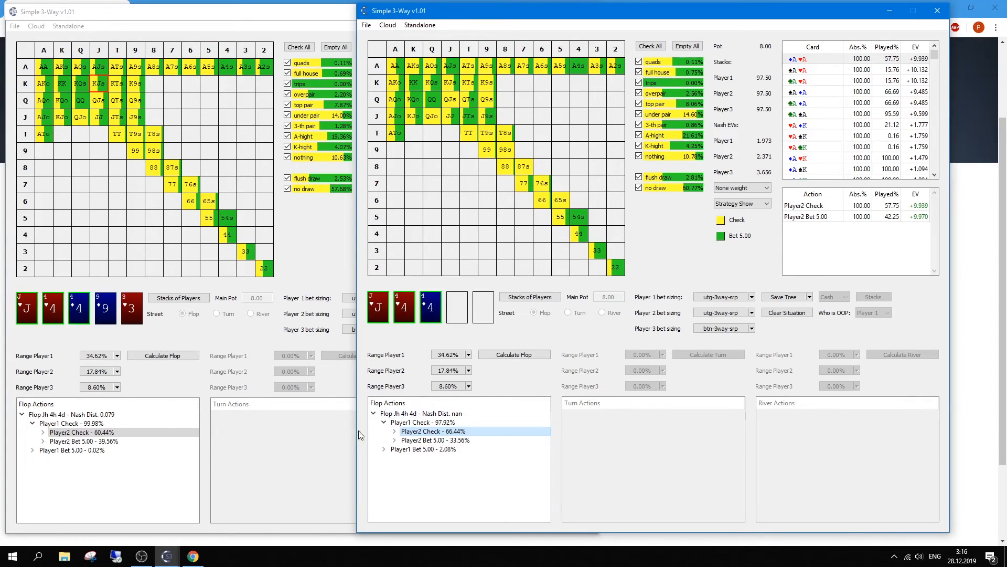
Step: In the left window, show Player3's strategy after two checks: Check 63.67%
left_click(44, 434)
left_click(44, 434)
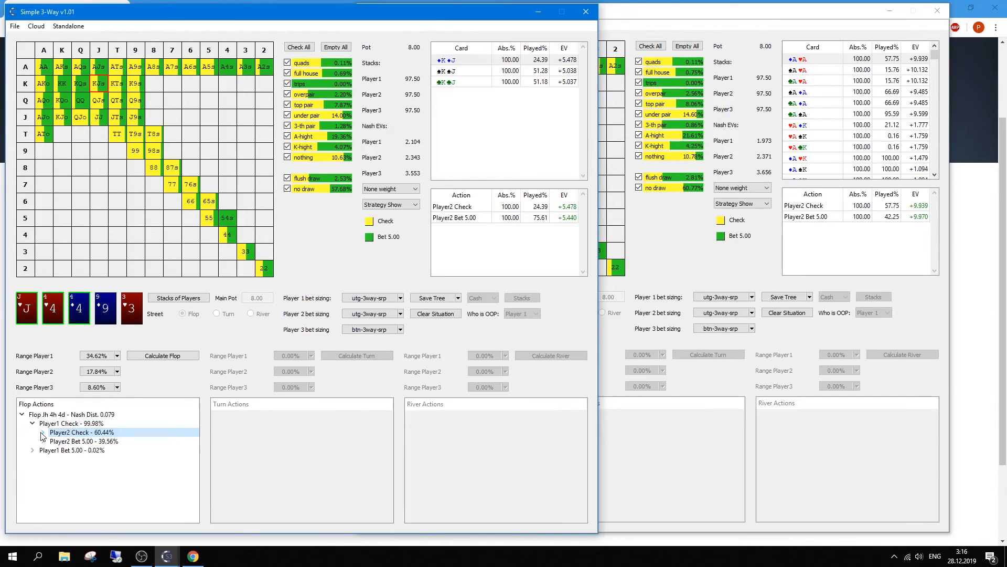
left_click(44, 434)
left_click(92, 442)
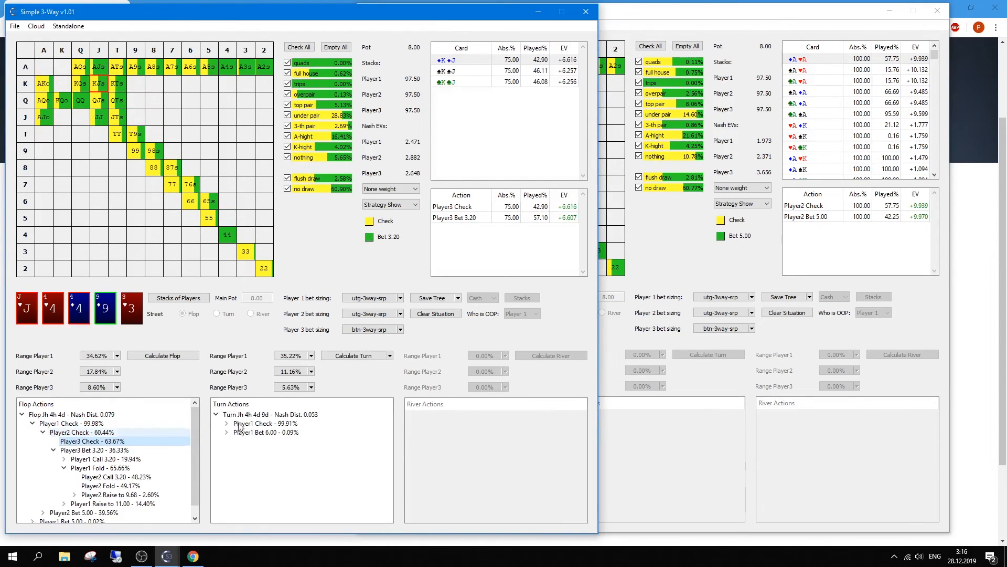
Step: In the right window, show Player3's strategy after two checks: Check 68.84%, Bet 3.20 31.16%
left_click(681, 444)
left_click(394, 431)
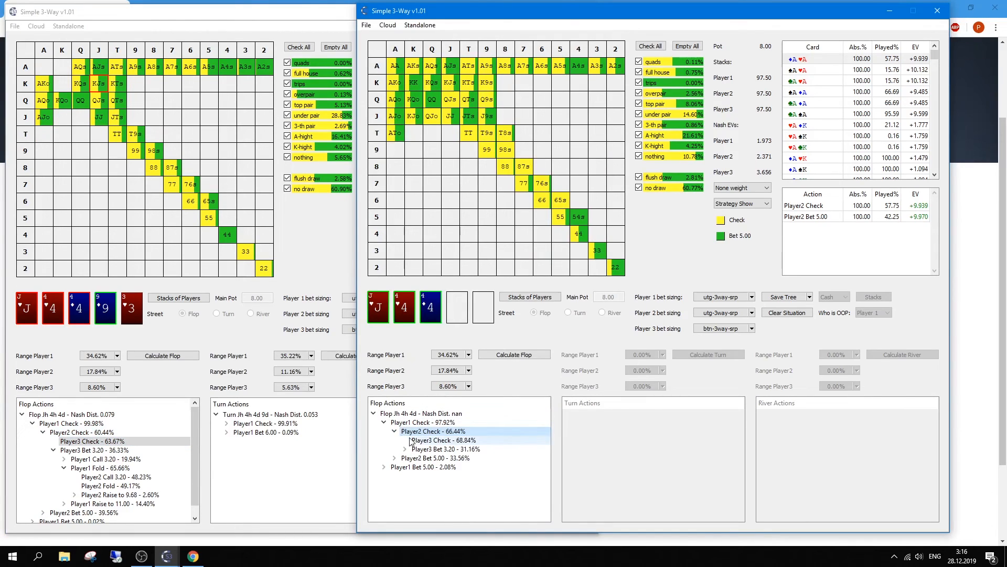
left_click(414, 441)
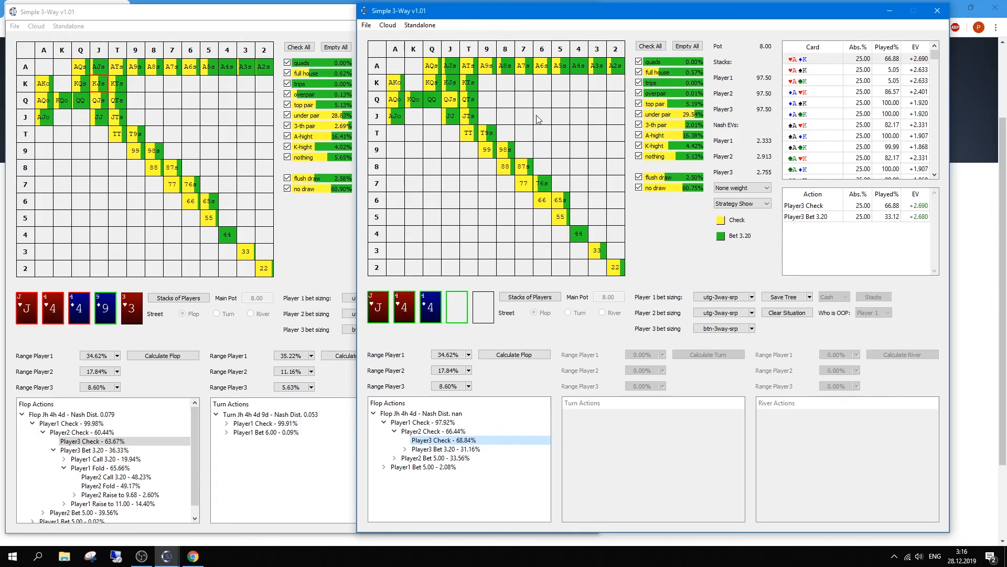
left_click(417, 25)
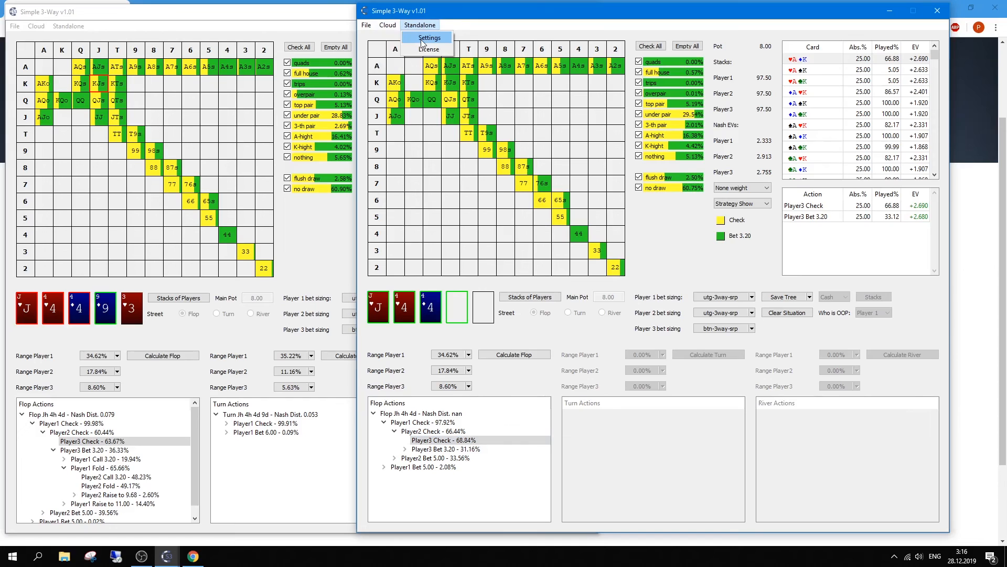
Step: Set the right window's calculation to Medium abstraction and Middle flop accuracy, and confirm
left_click(422, 38)
left_click(690, 289)
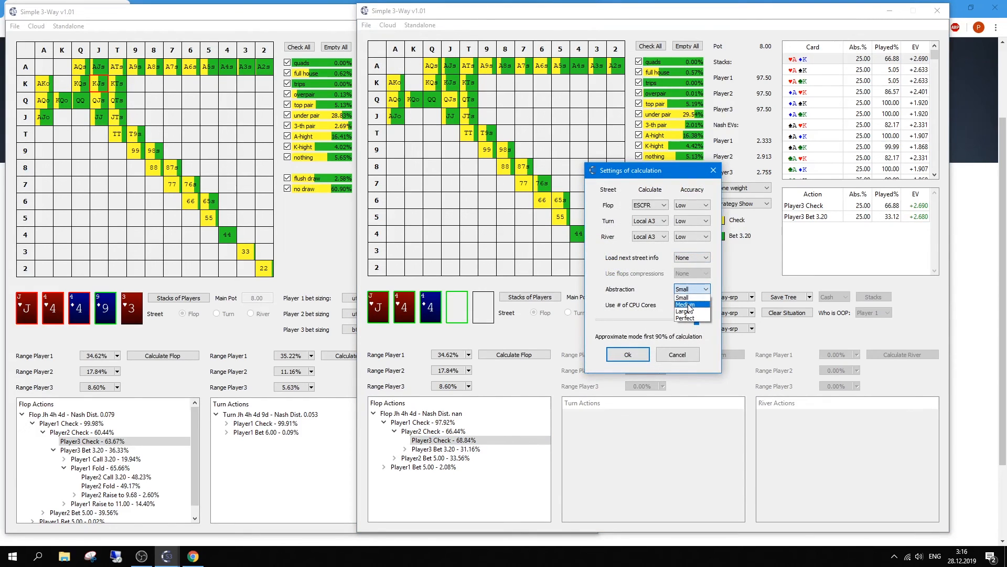
left_click(685, 304)
left_click(692, 205)
left_click(690, 220)
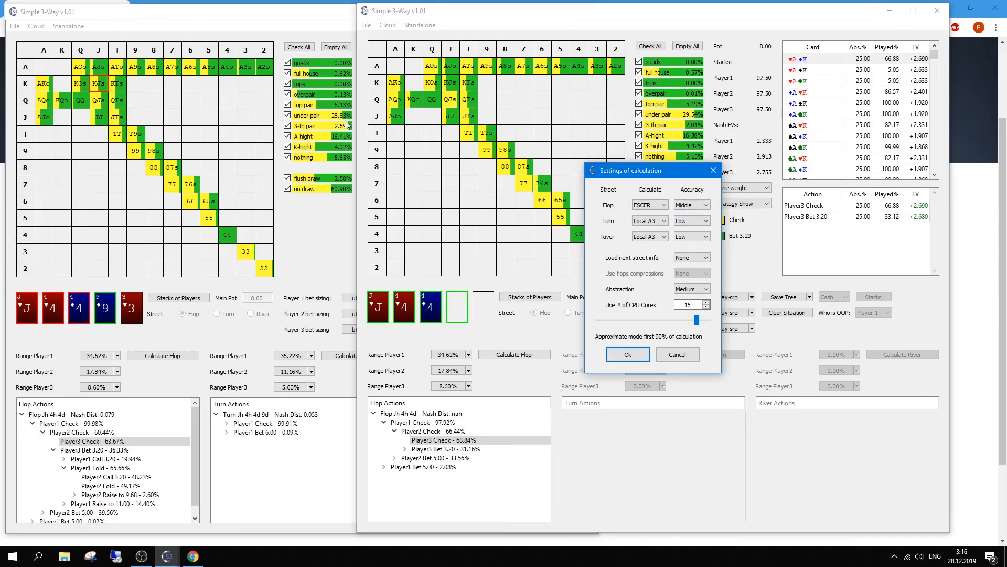
left_click(714, 170)
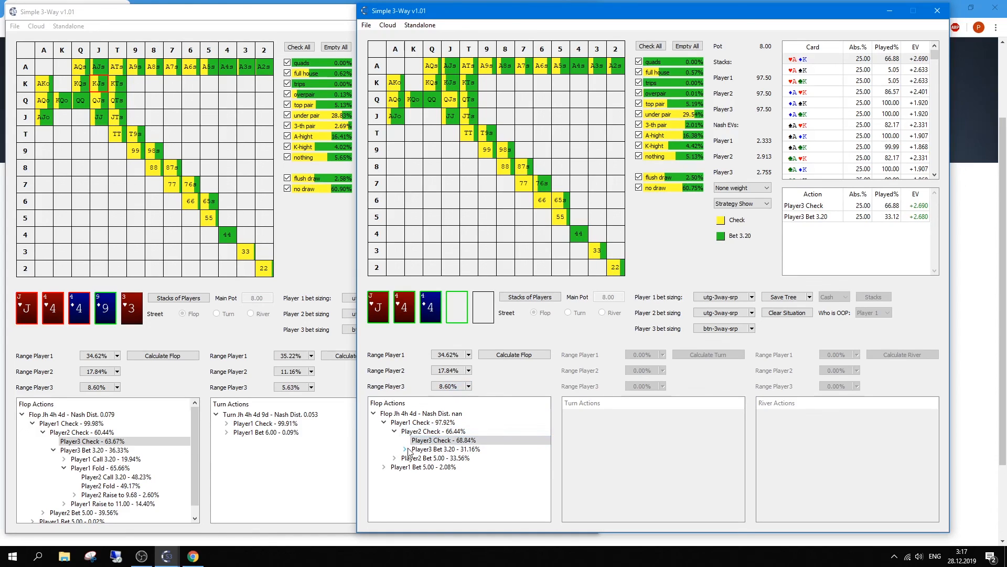
Step: Select Player3's 3.20 bet in the right window, pot 11.20, and realign both windows side by side
left_click(425, 450)
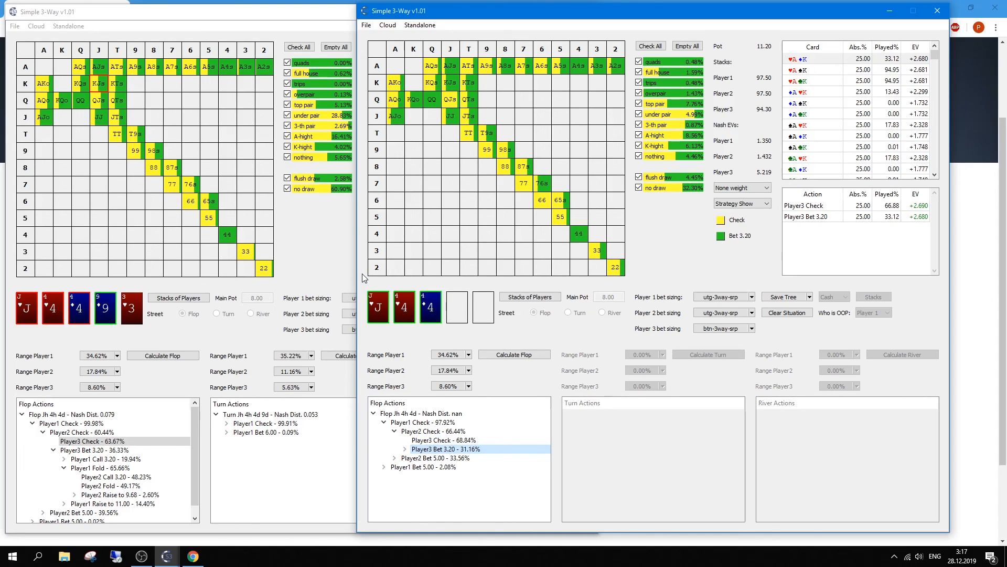
left_click(265, 21)
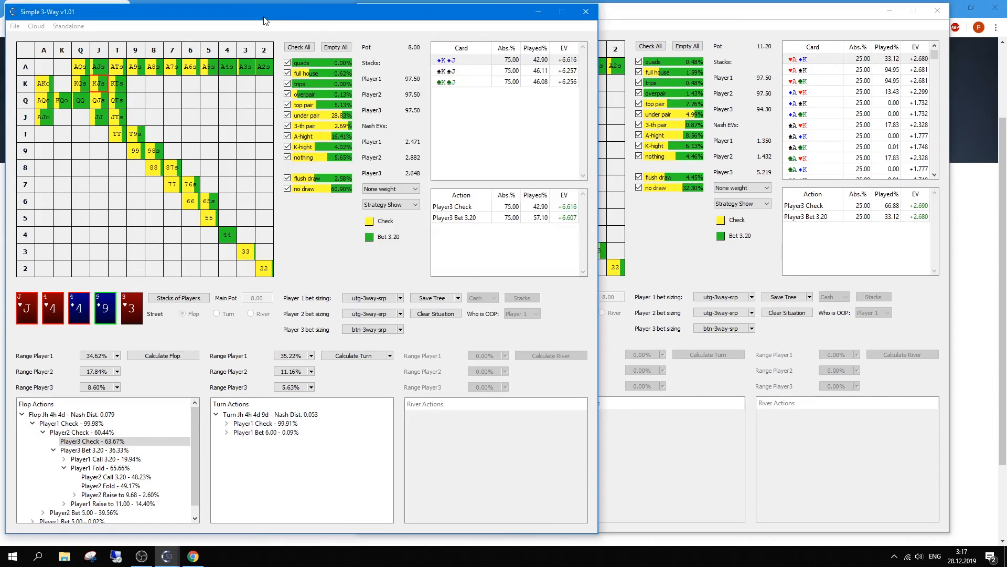
left_click_drag(263, 20, 263, 17)
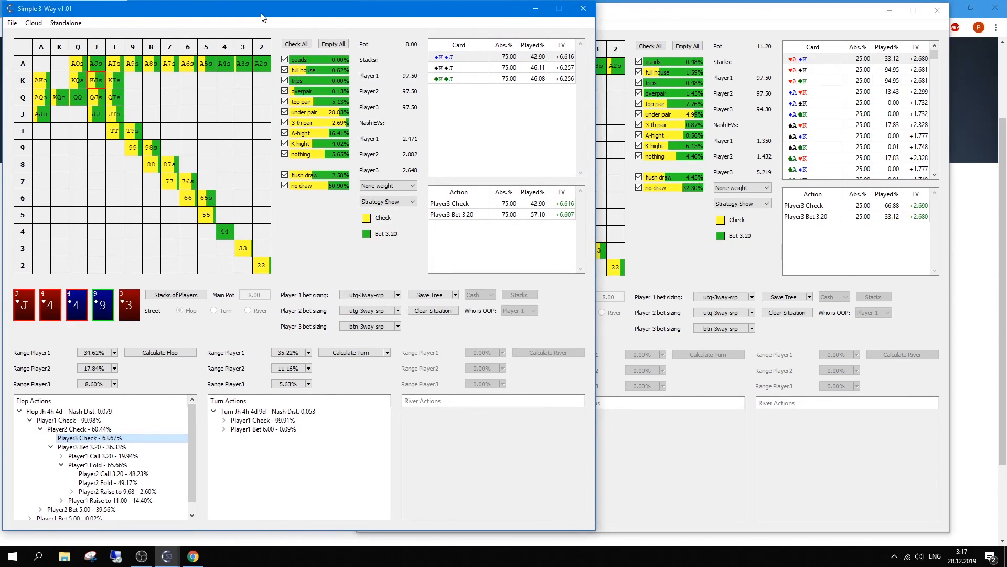
left_click_drag(648, 20, 653, 20)
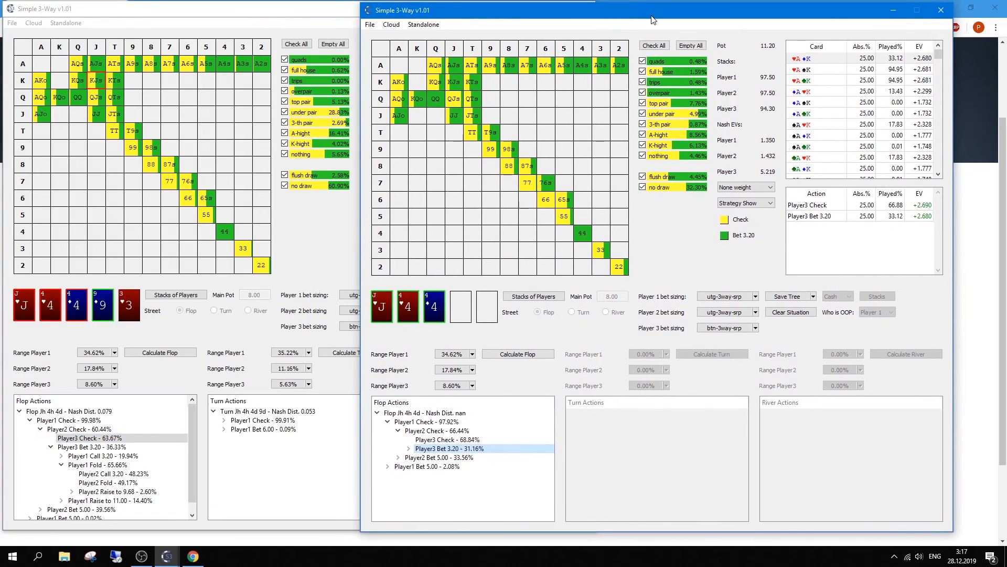